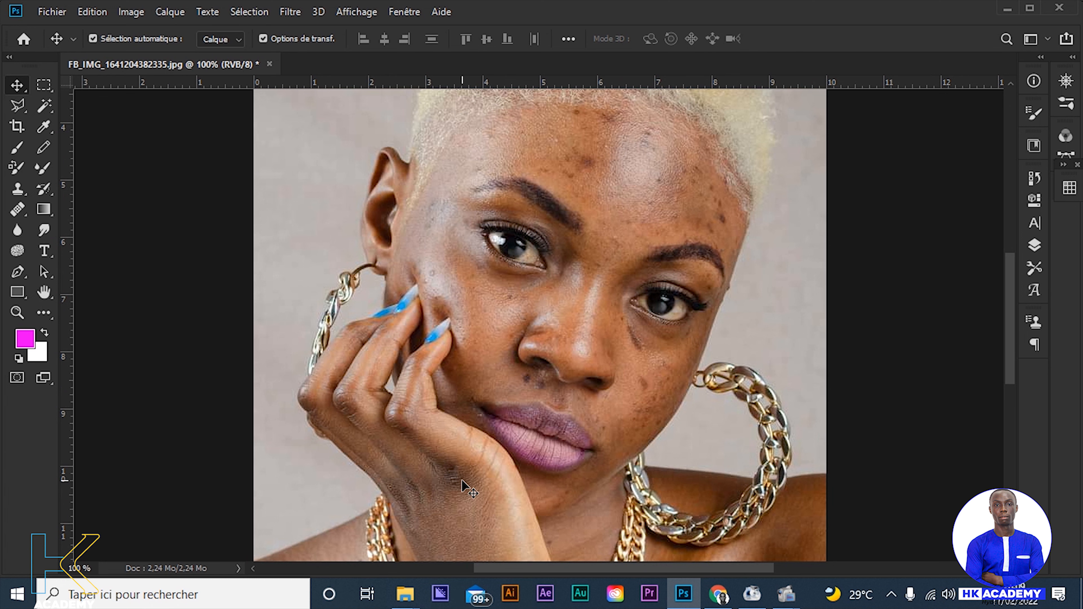
pyautogui.hotkey('ctrl', '-')
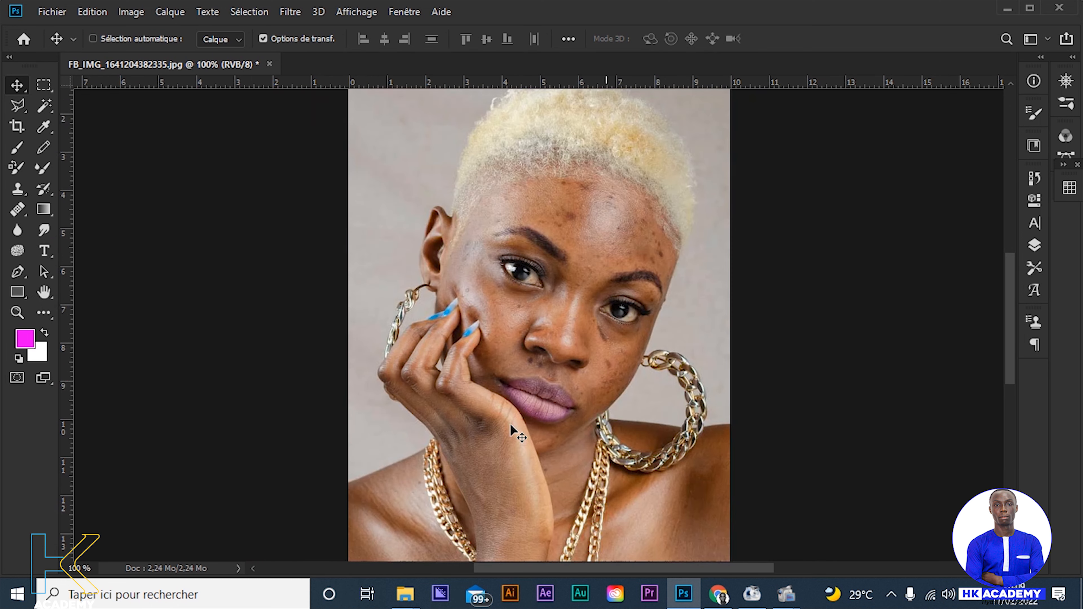
pyautogui.scroll(3, 571, 384)
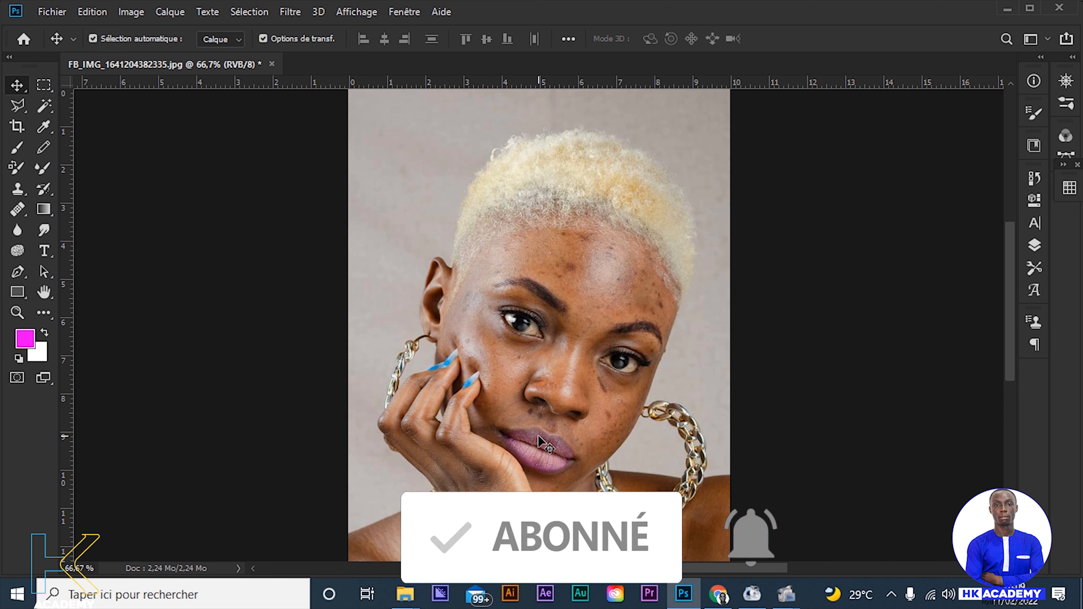
pyautogui.hotkey('ctrl', '+')
pyautogui.scroll(-2, 541, 443)
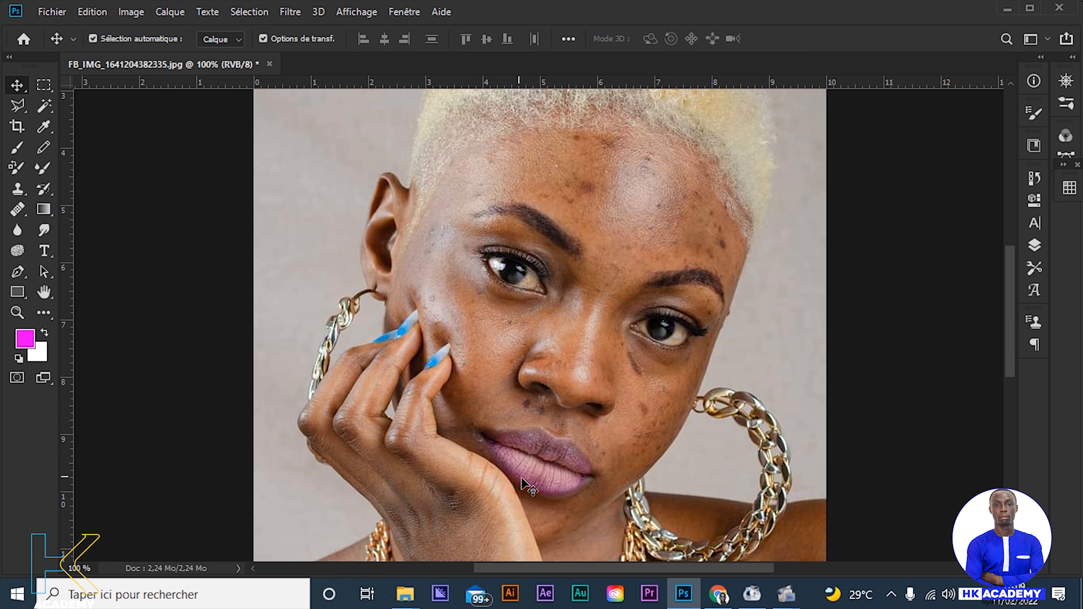
pyautogui.hotkey('ctrl', '-')
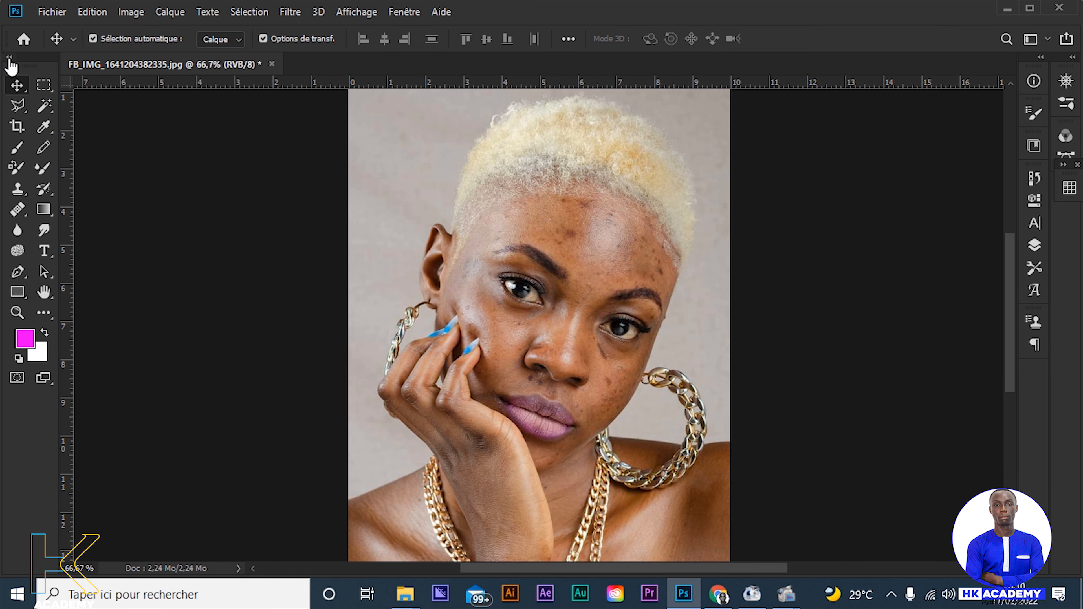
# Step: Collapse the toolbox from two columns to a single column
pyautogui.click(10, 57)
pyautogui.click(9, 57)
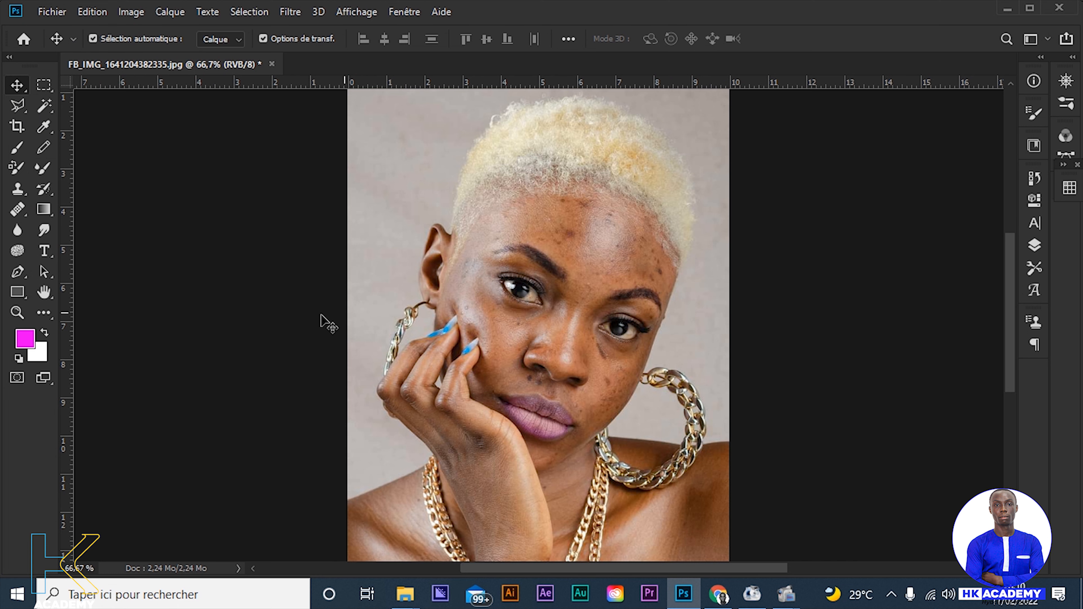
pyautogui.click(9, 58)
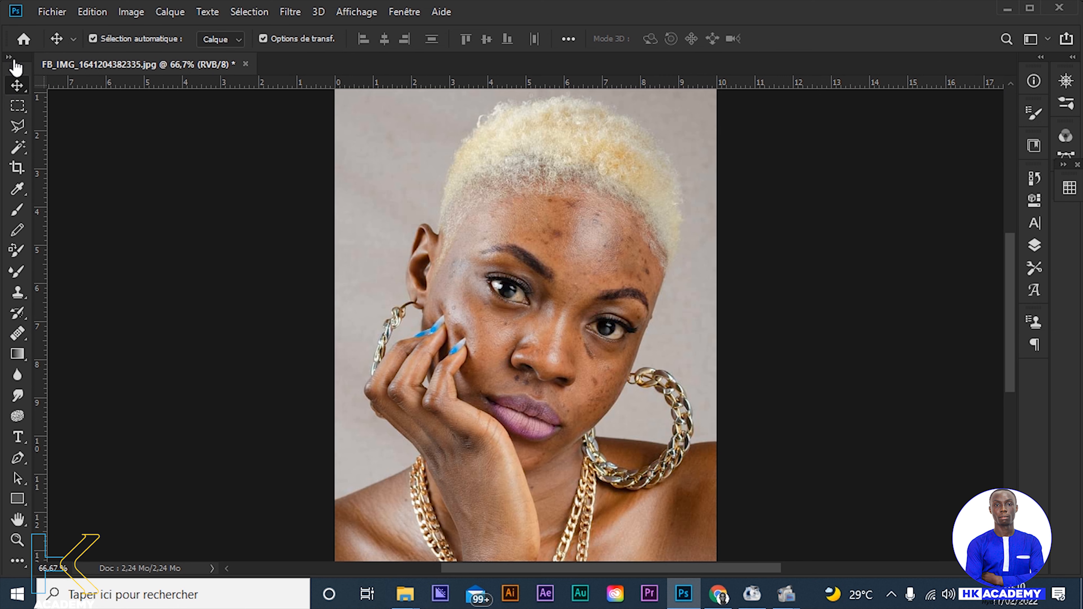
pyautogui.click(23, 40)
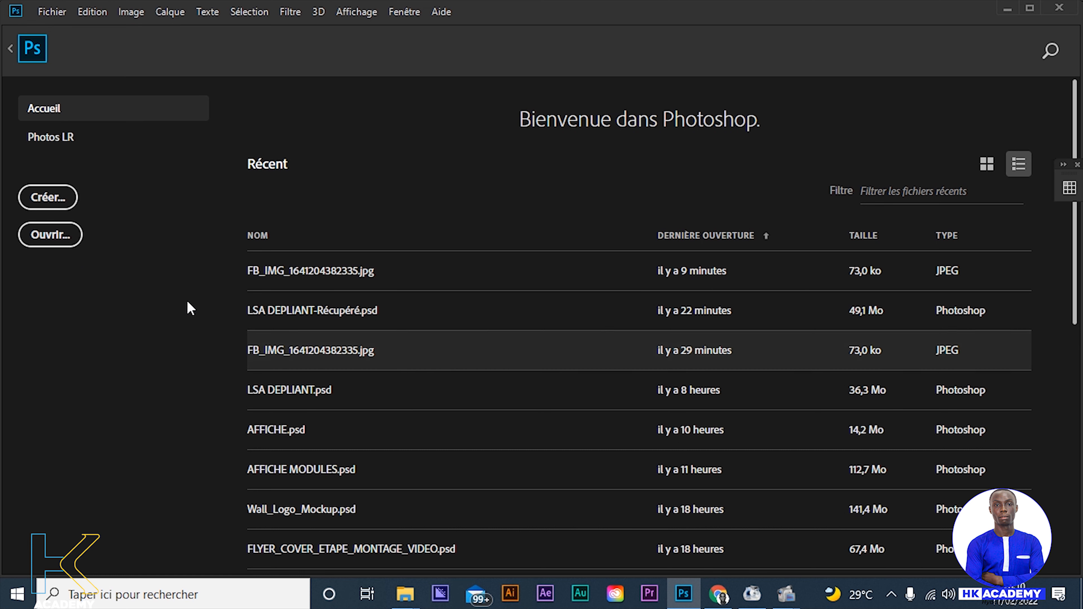
pyautogui.scroll(-2, 684, 452)
pyautogui.scroll(2, 684, 452)
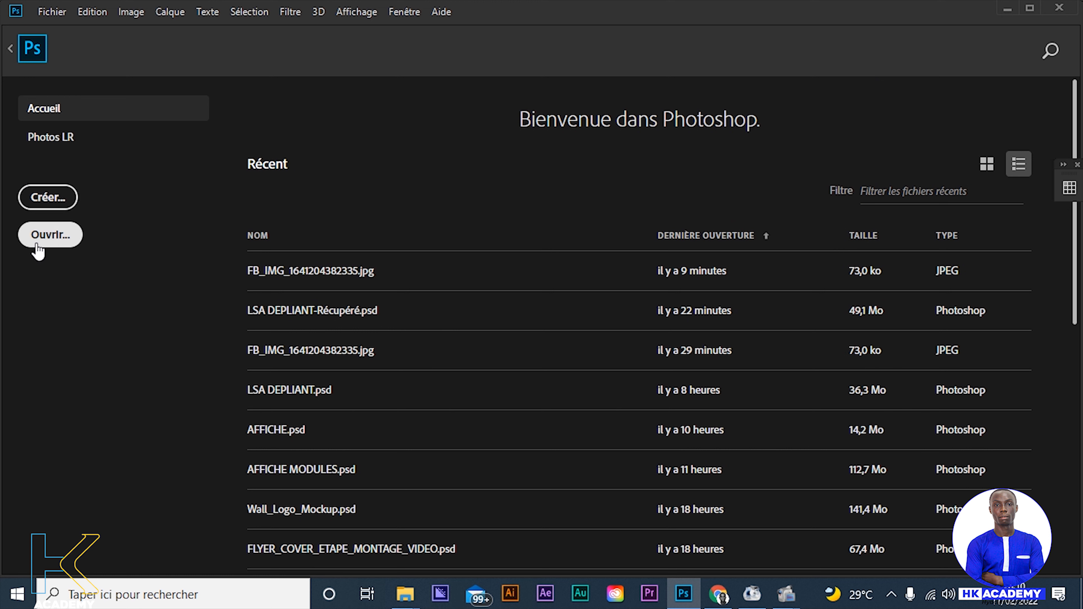
pyautogui.click(46, 240)
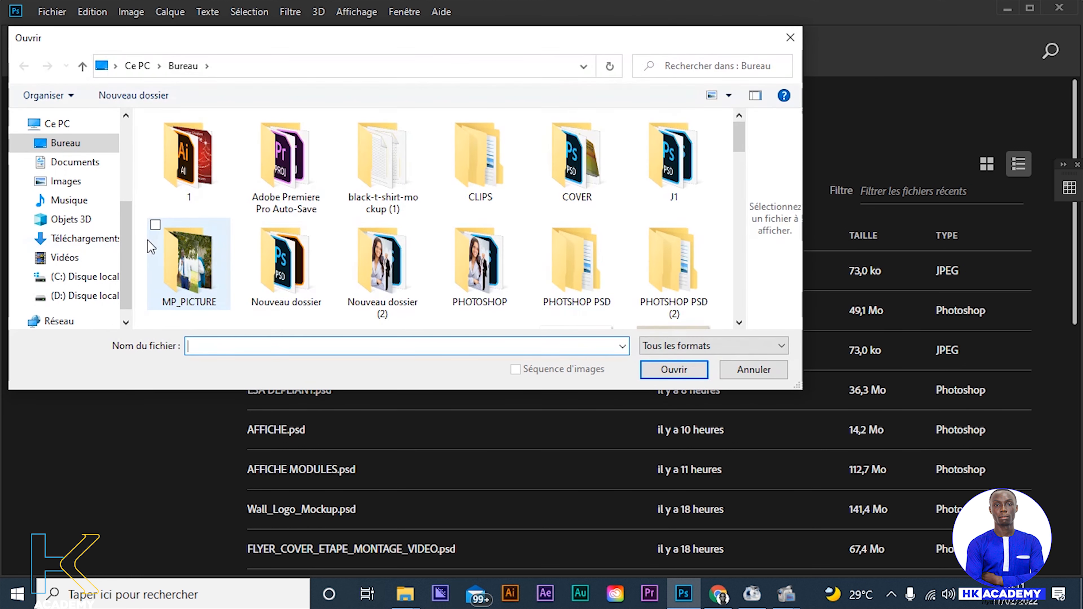
pyautogui.scroll(-10, 302, 247)
pyautogui.scroll(-3, 400, 237)
pyautogui.scroll(10, 400, 238)
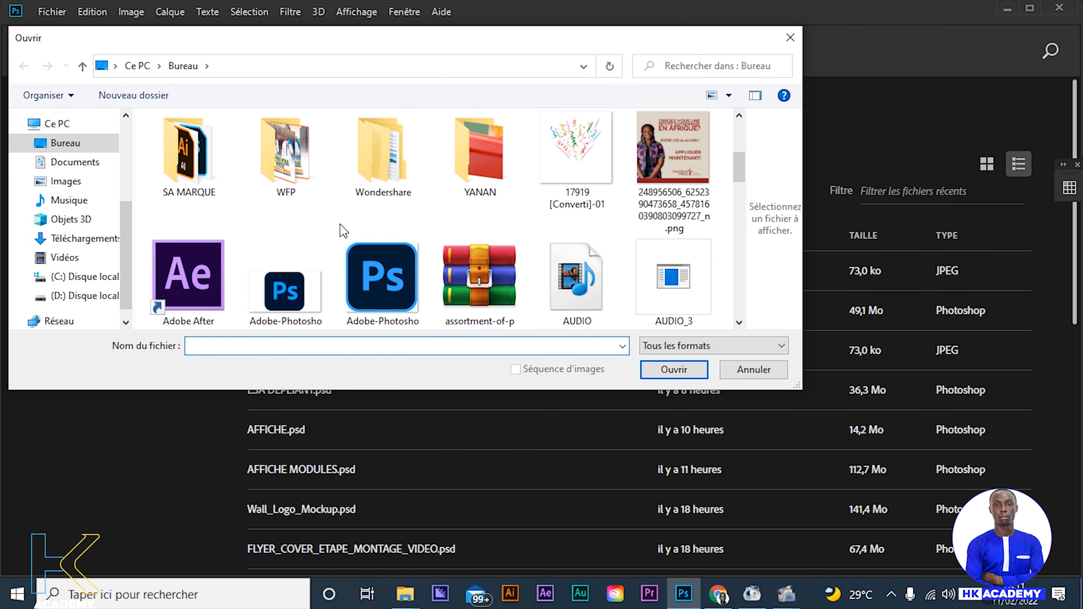
pyautogui.scroll(-3, 416, 243)
pyautogui.scroll(-3, 416, 245)
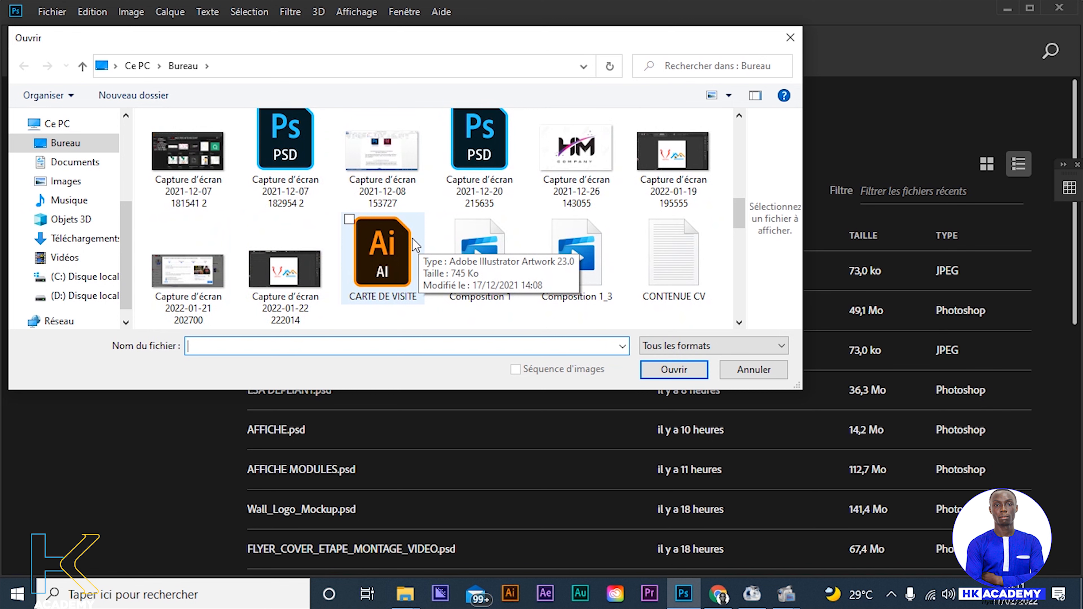
pyautogui.scroll(-3, 415, 245)
pyautogui.click(285, 243)
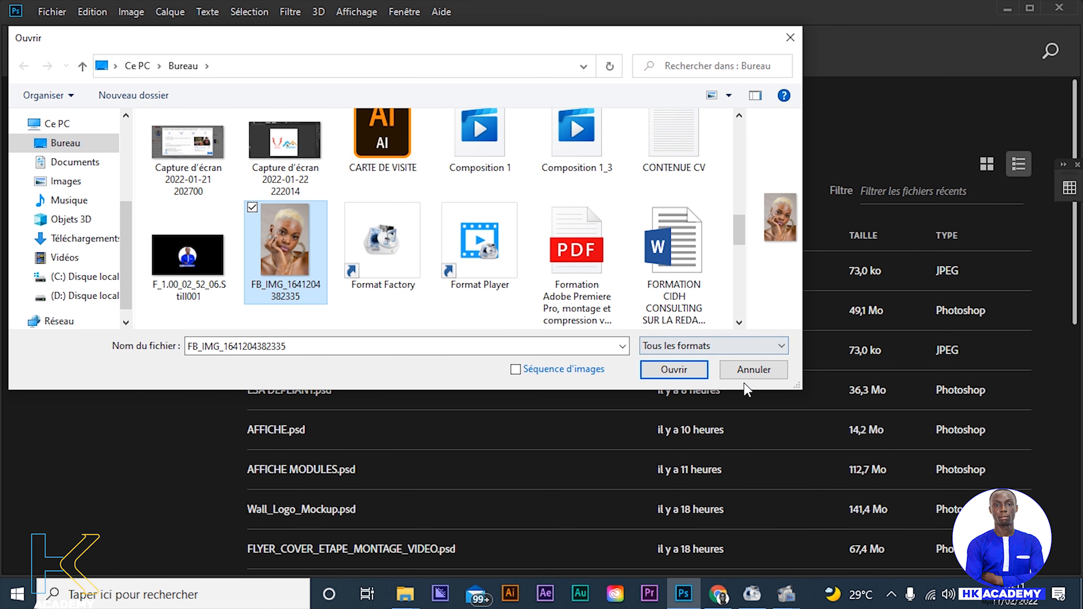
pyautogui.click(745, 368)
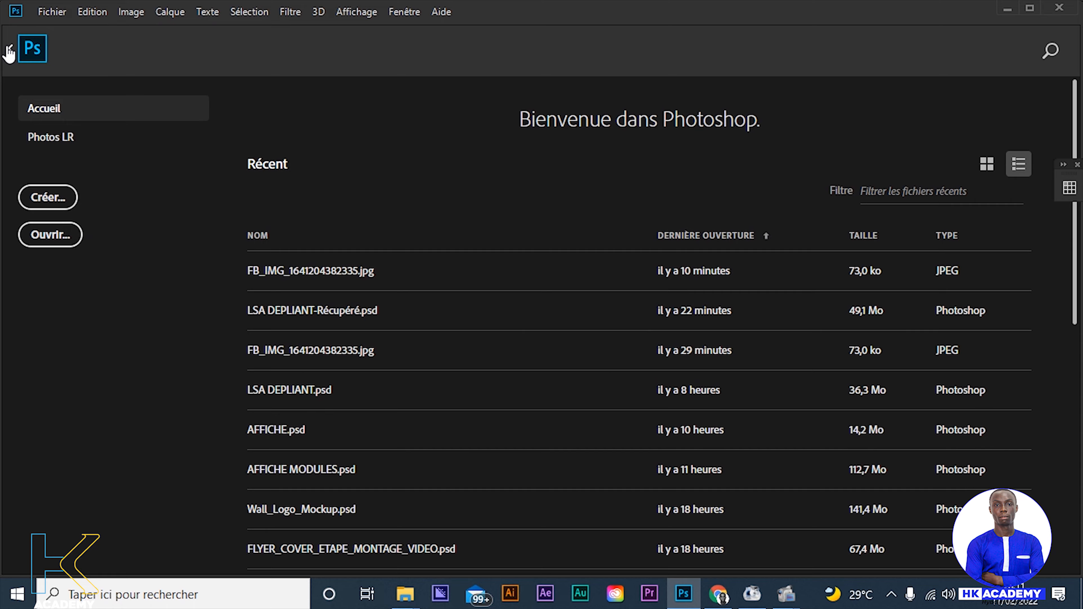
pyautogui.click(10, 48)
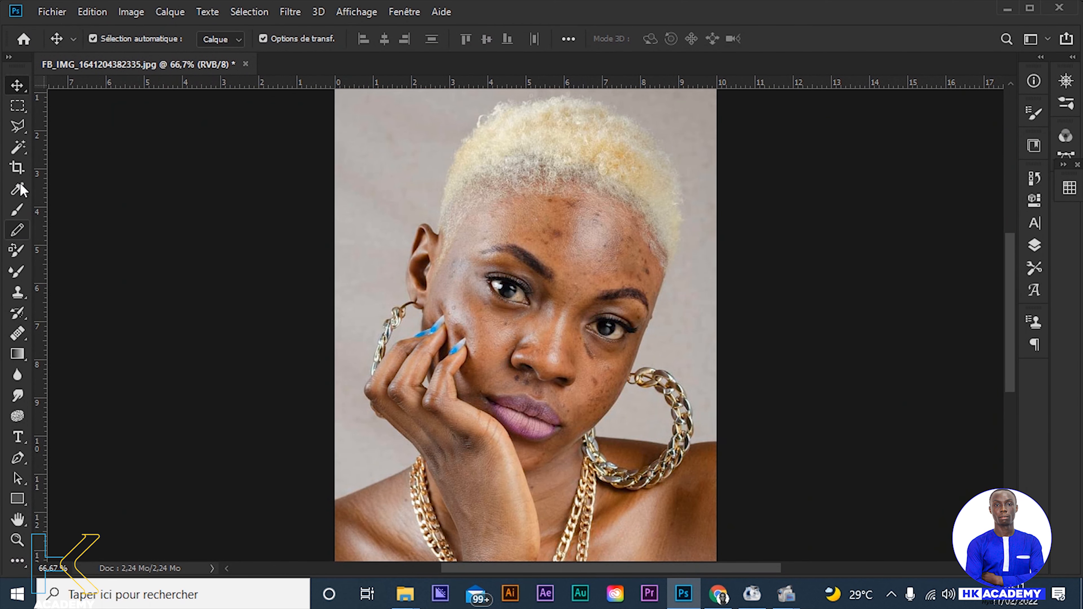
pyautogui.click(23, 39)
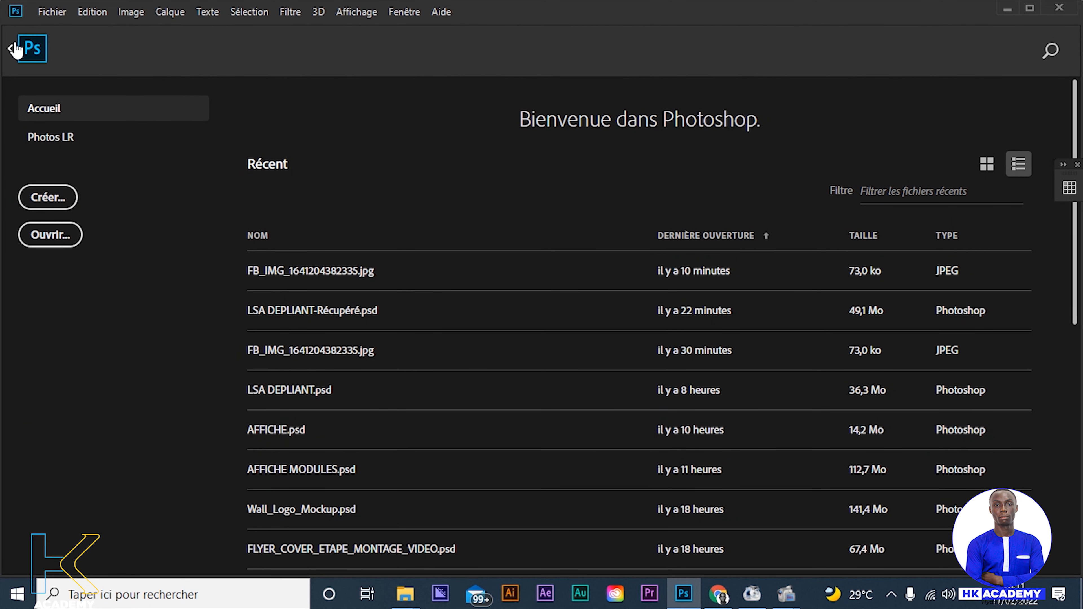
pyautogui.click(11, 50)
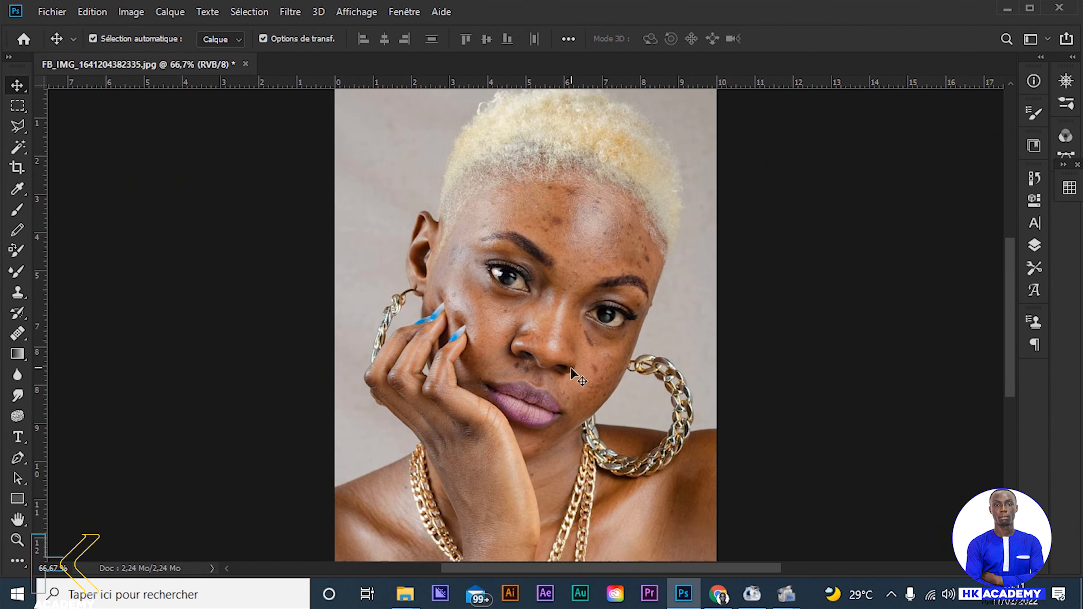
# Step: Detach the toolbox from its dock and expand it to two columns
pyautogui.scroll(-2, 573, 376)
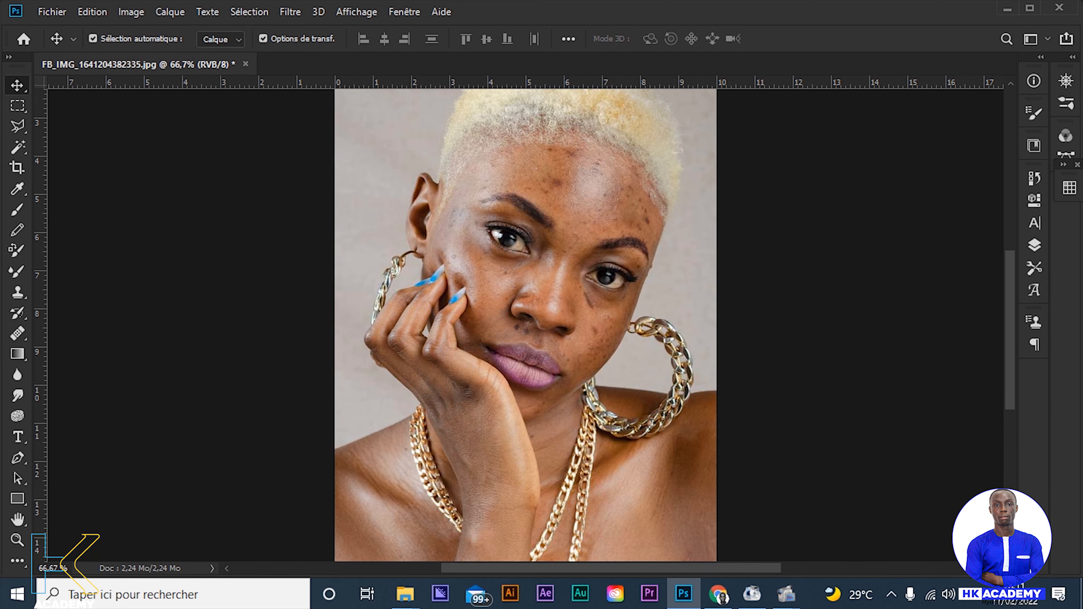
pyautogui.moveTo(12, 67)
pyautogui.mouseDown()
pyautogui.moveTo(45, 89)
pyautogui.moveTo(15, 90)
pyautogui.moveTo(17, 73)
pyautogui.mouseUp()
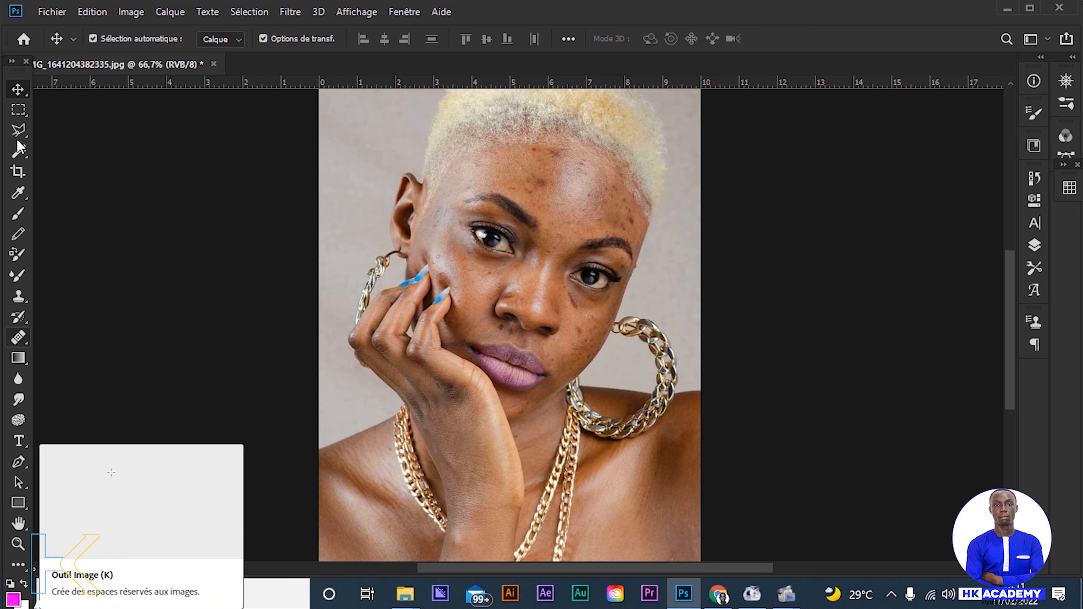
pyautogui.click(20, 341)
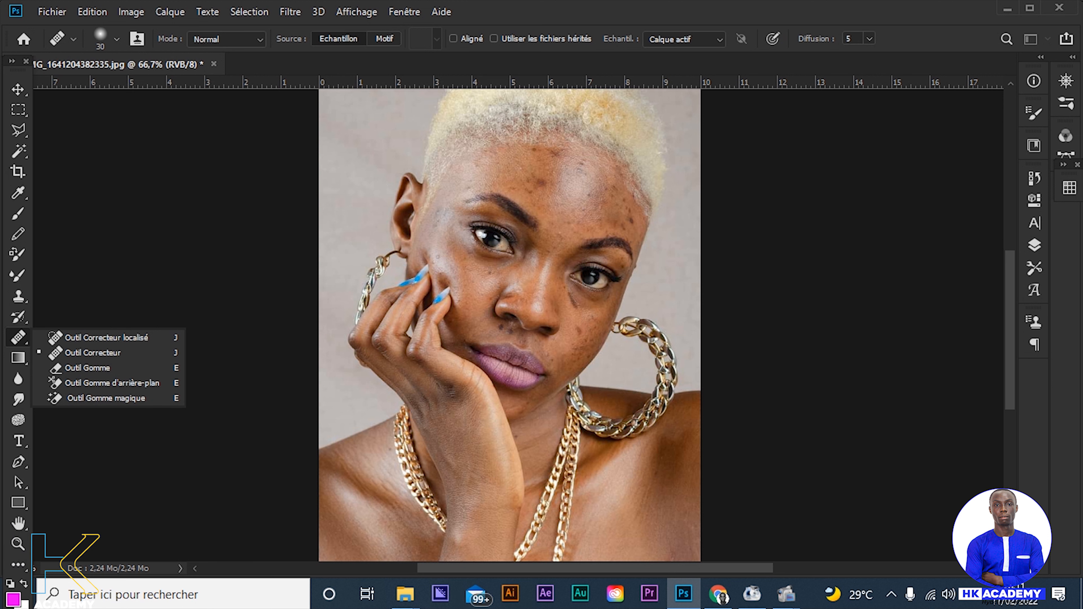
pyautogui.click(12, 62)
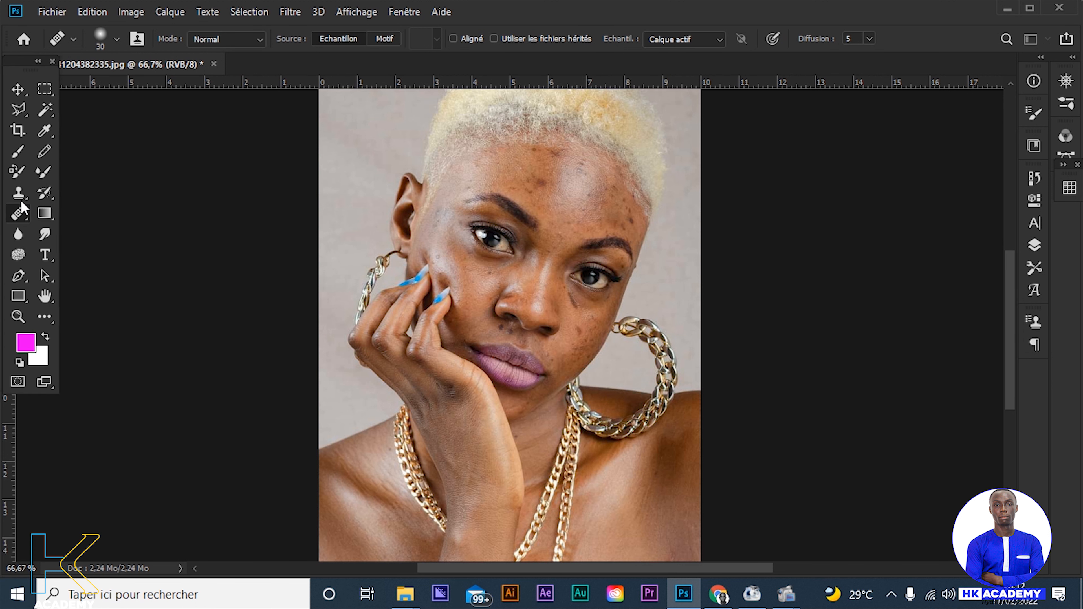
# Step: Review the standard and extra tools in the toolbar customization dialog and close it
pyautogui.click(48, 323)
pyautogui.scroll(-2, 108, 471)
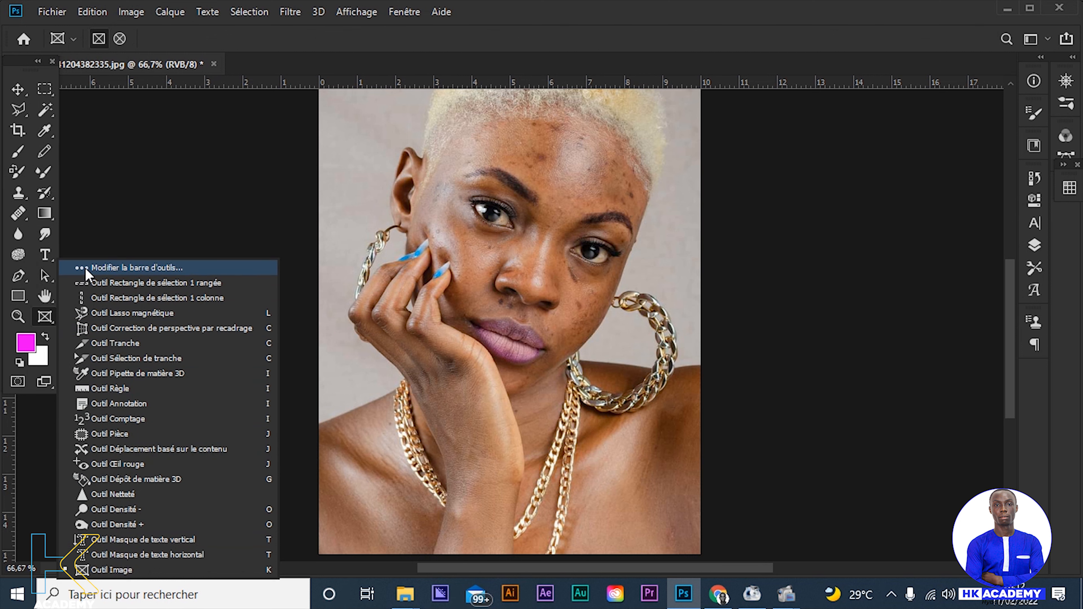
pyautogui.click(105, 273)
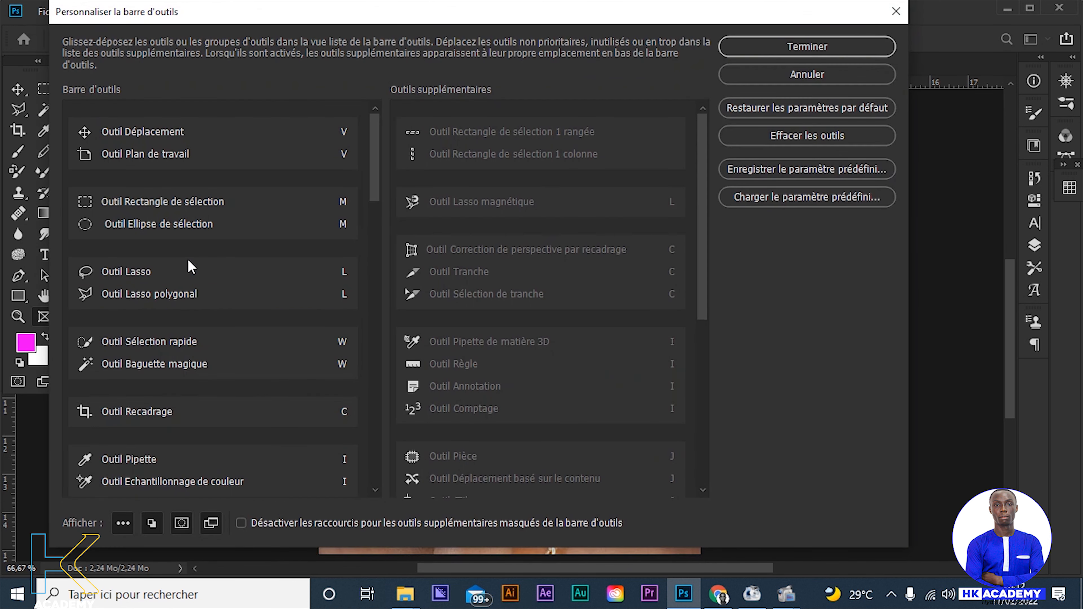
pyautogui.moveTo(462, 353)
pyautogui.mouseDown()
pyautogui.moveTo(140, 353)
pyautogui.moveTo(450, 357)
pyautogui.mouseUp()
pyautogui.click(806, 46)
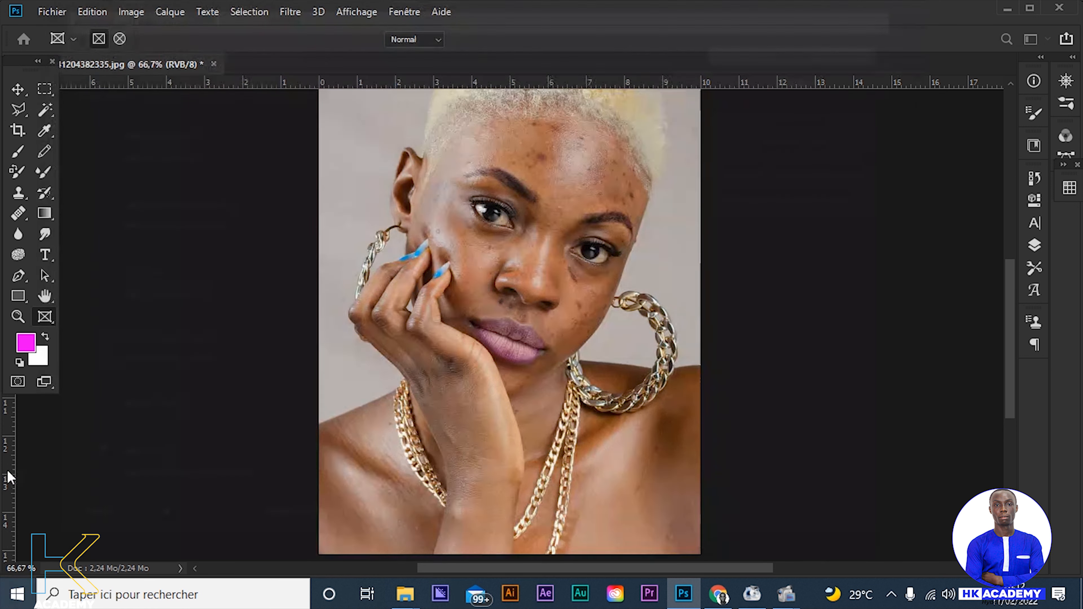
# Step: Collapse the floating toolbox to one column and activate the Healing Brush tool (Outil Correcteur)
pyautogui.moveTo(18, 213); pyautogui.dragTo(79, 255)
pyautogui.click(78, 250)
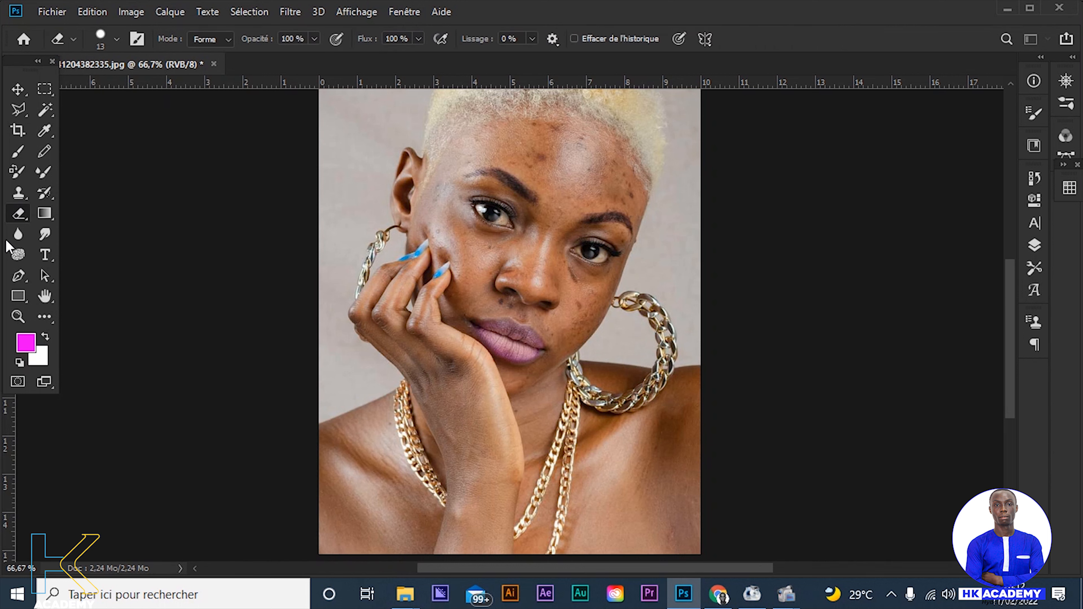
pyautogui.rightClick(19, 216)
pyautogui.click(18, 215)
pyautogui.click(37, 61)
pyautogui.rightClick(15, 338)
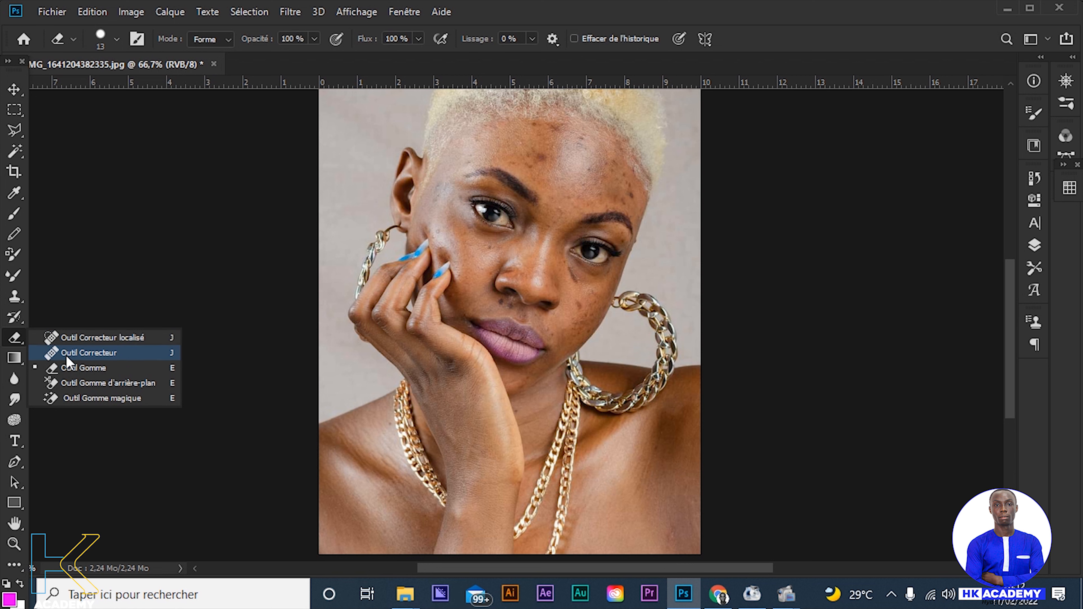
pyautogui.click(90, 356)
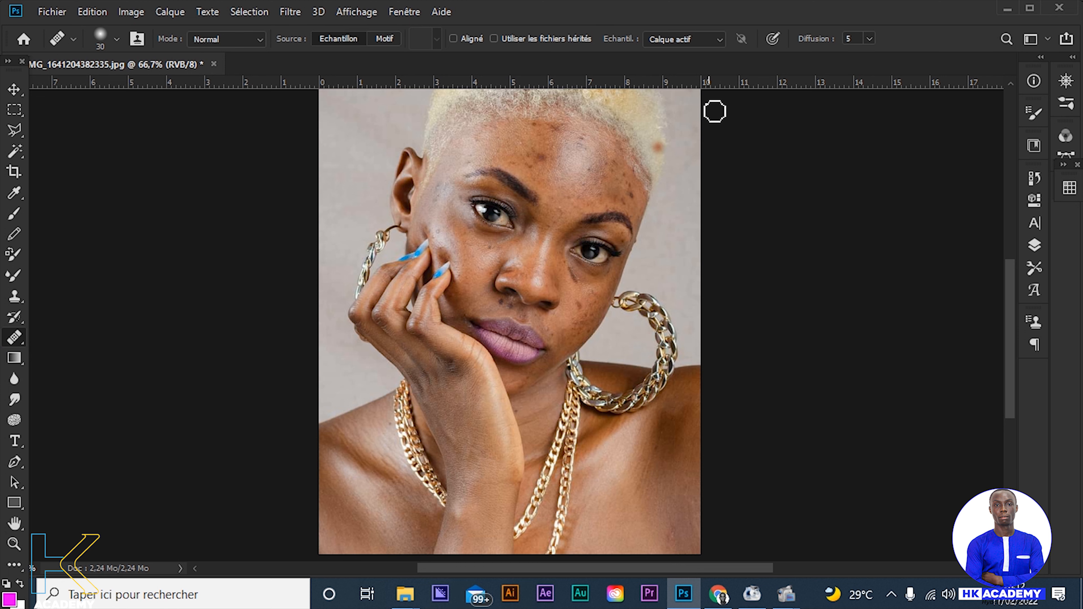
# Step: Display the Layers panel (Calques) and unlock the Arrière-plan background layer
pyautogui.click(1034, 246)
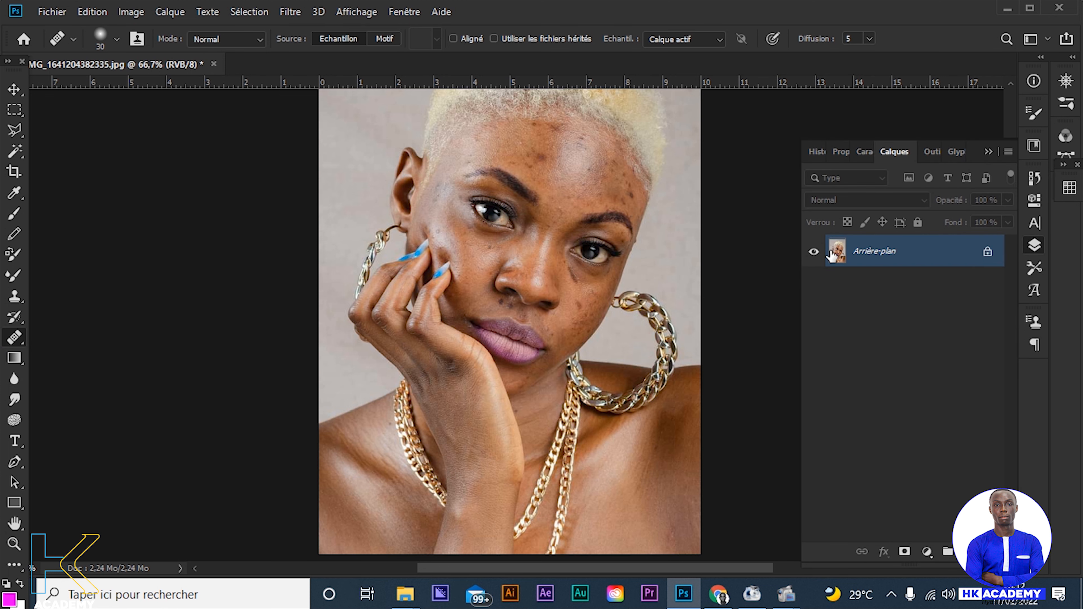
pyautogui.click(403, 12)
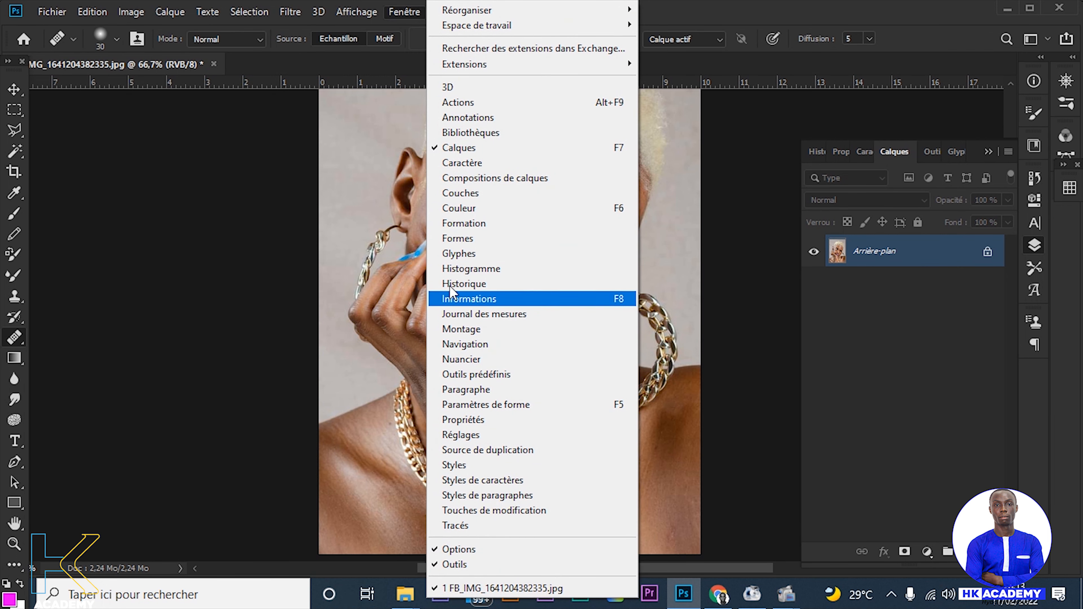
pyautogui.click(475, 149)
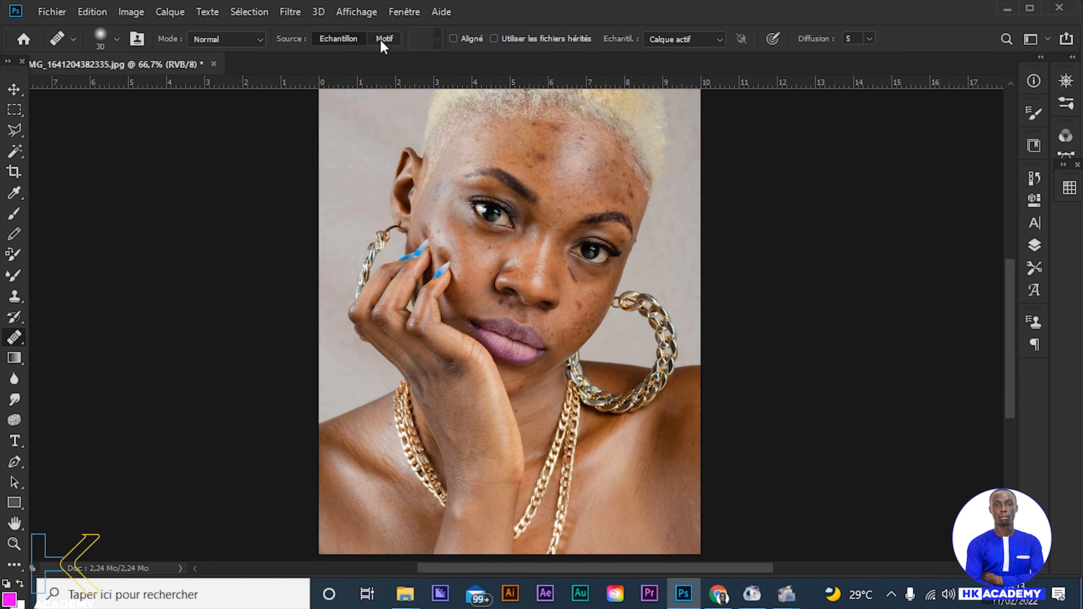
pyautogui.click(400, 12)
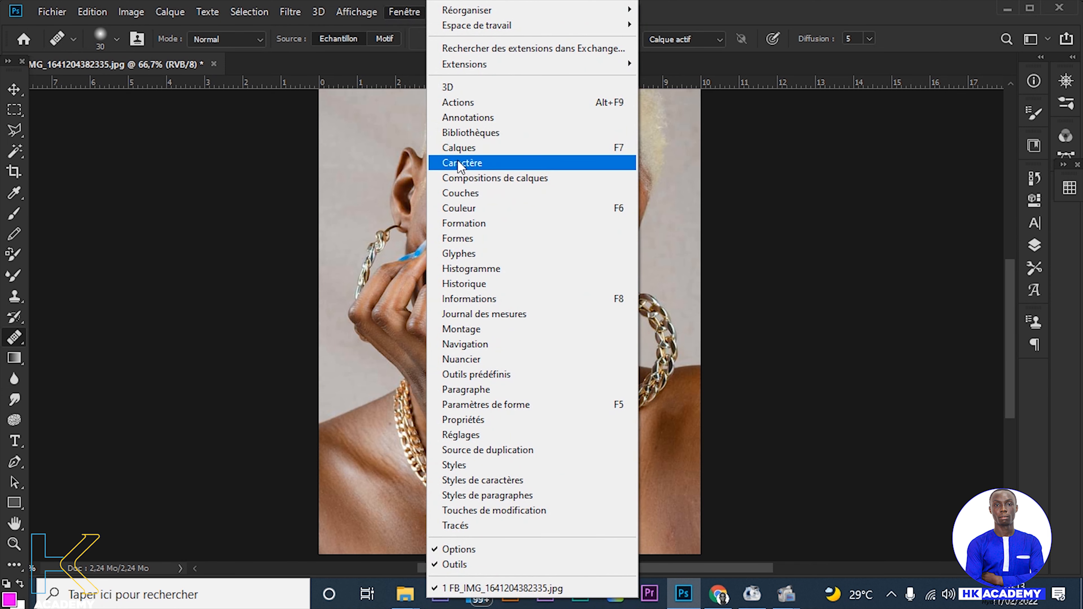
pyautogui.click(457, 149)
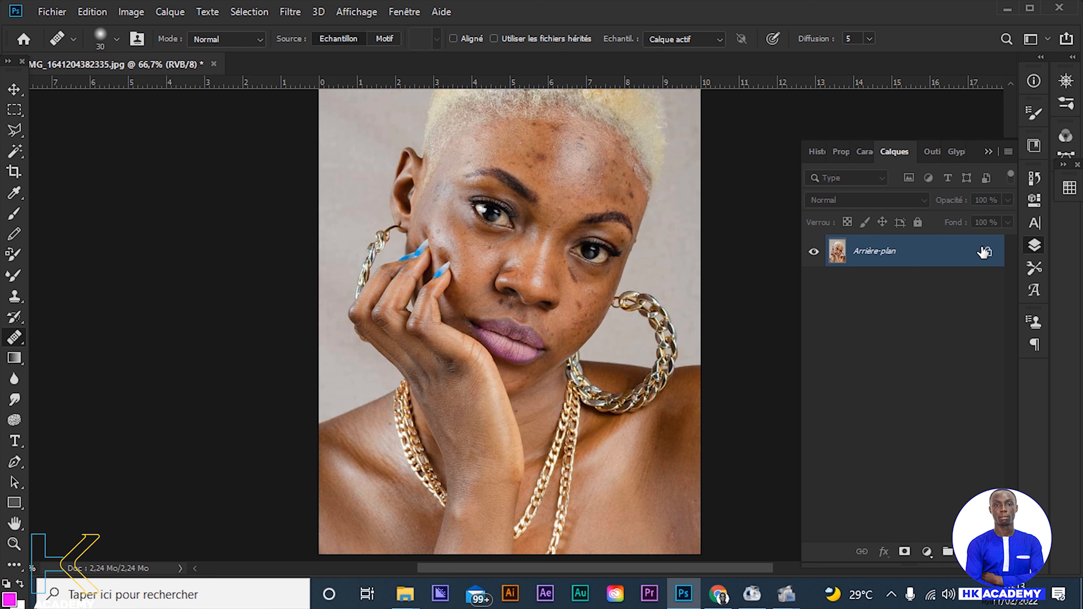
pyautogui.click(987, 253)
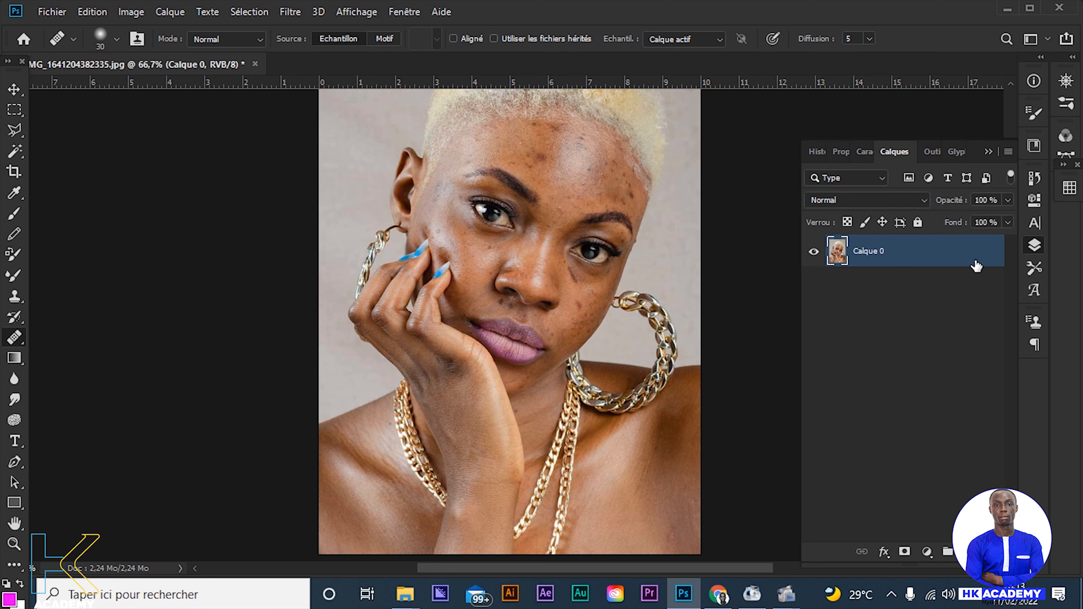
# Step: Duplicate the Calque 0 layer under the name EXEMPLE
pyautogui.rightClick(978, 267)
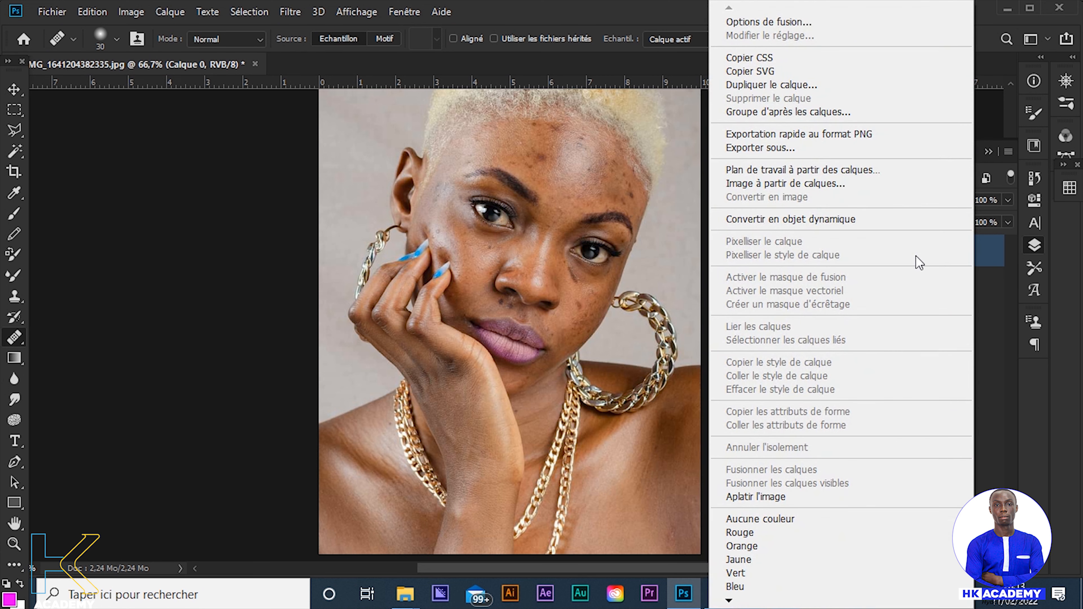
pyautogui.click(766, 86)
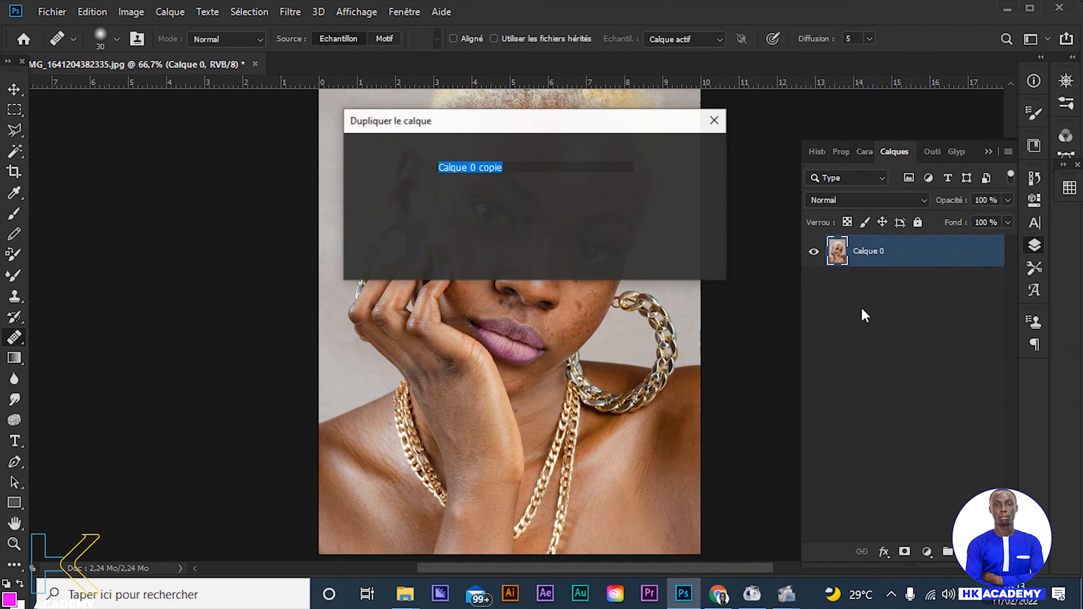
pyautogui.press('BackSpace')
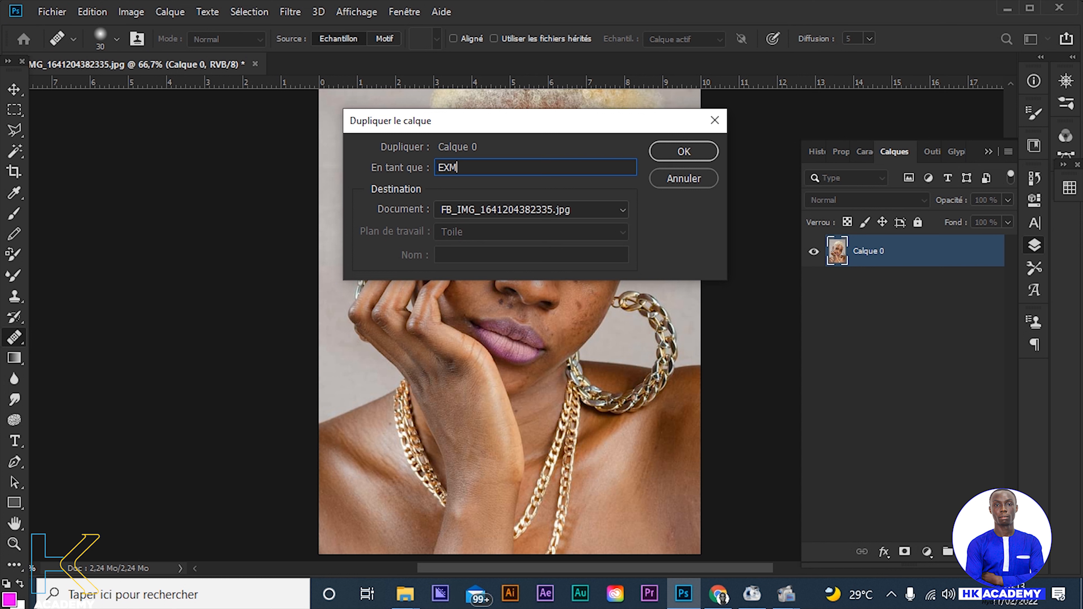
pyautogui.write('EXEMPLE')
pyautogui.press('Return')
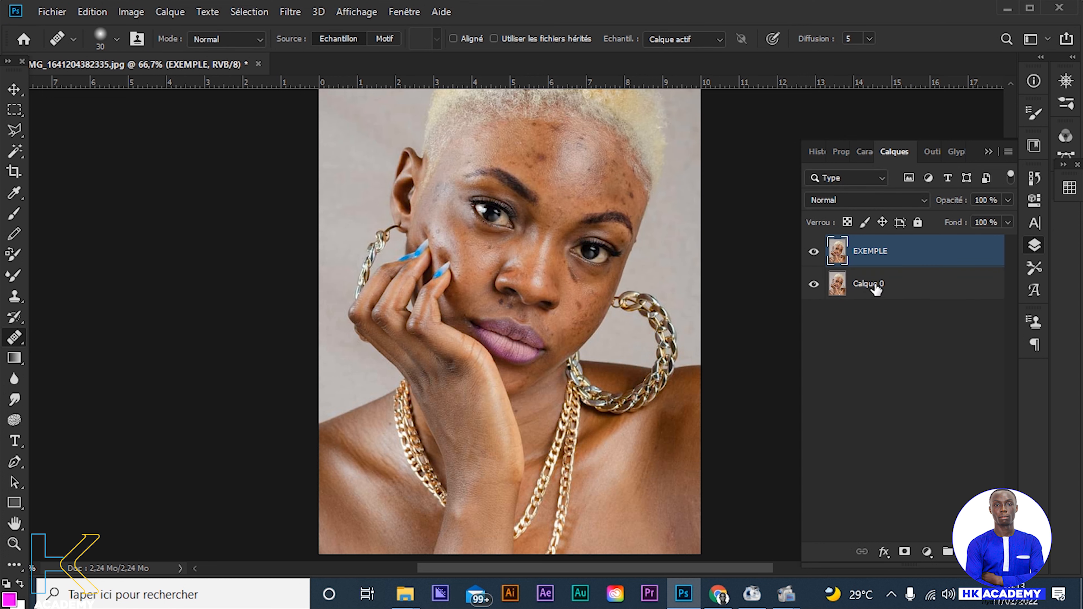
# Step: Hide the original Calque 0 layer and make the EXEMPLE layer active
pyautogui.click(813, 285)
pyautogui.click(909, 287)
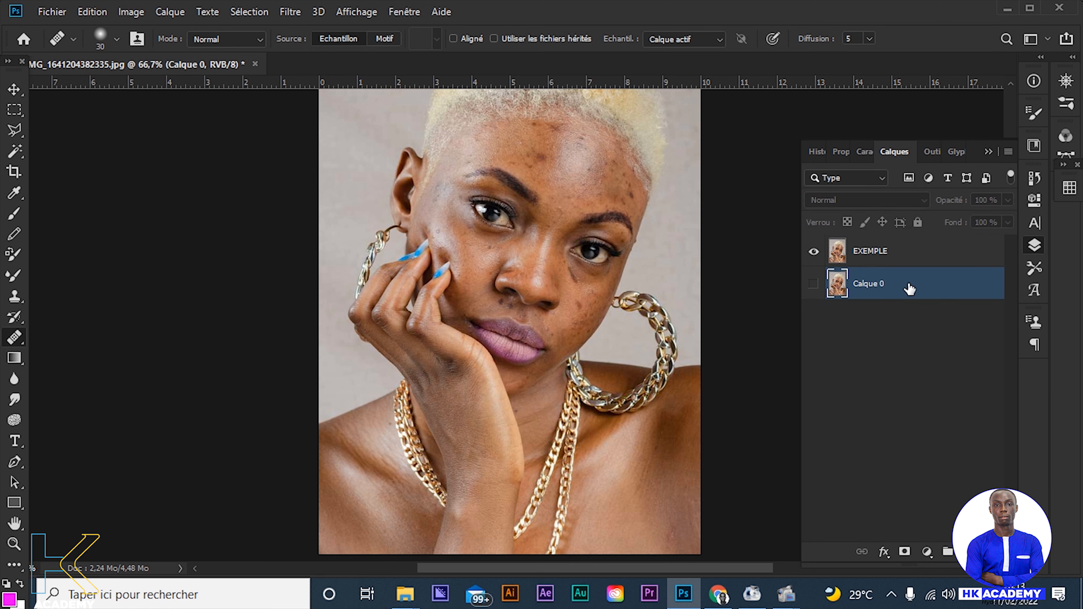
pyautogui.click(909, 252)
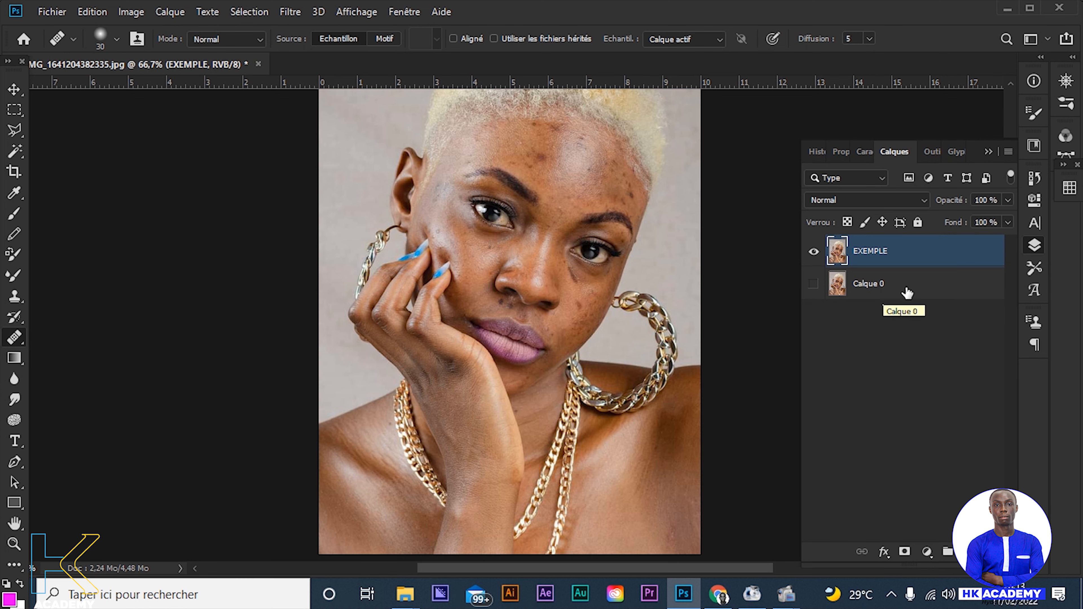
pyautogui.rightClick(922, 258)
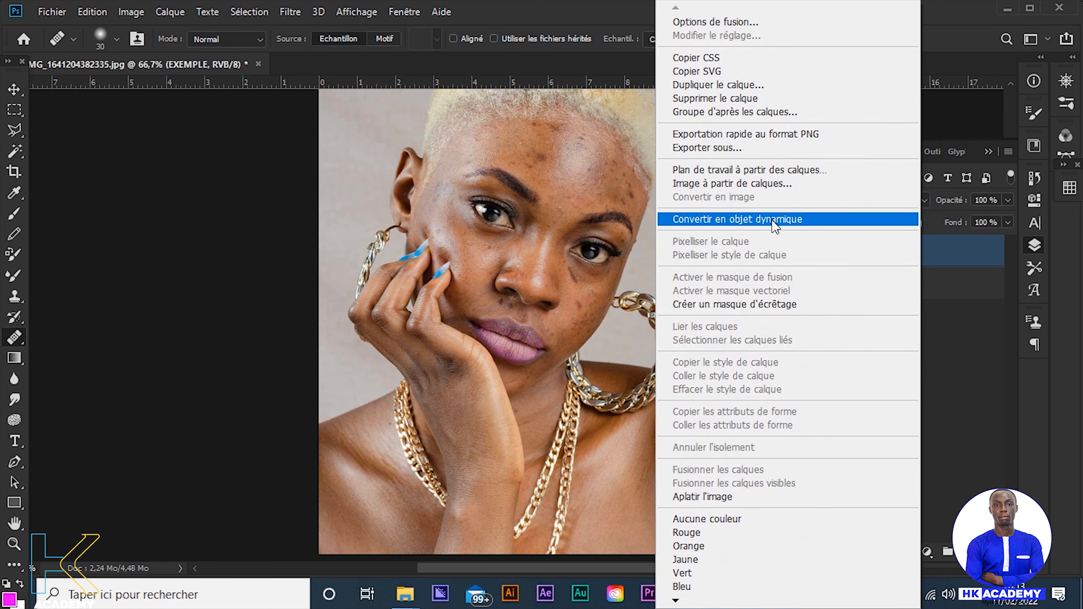
pyautogui.click(930, 253)
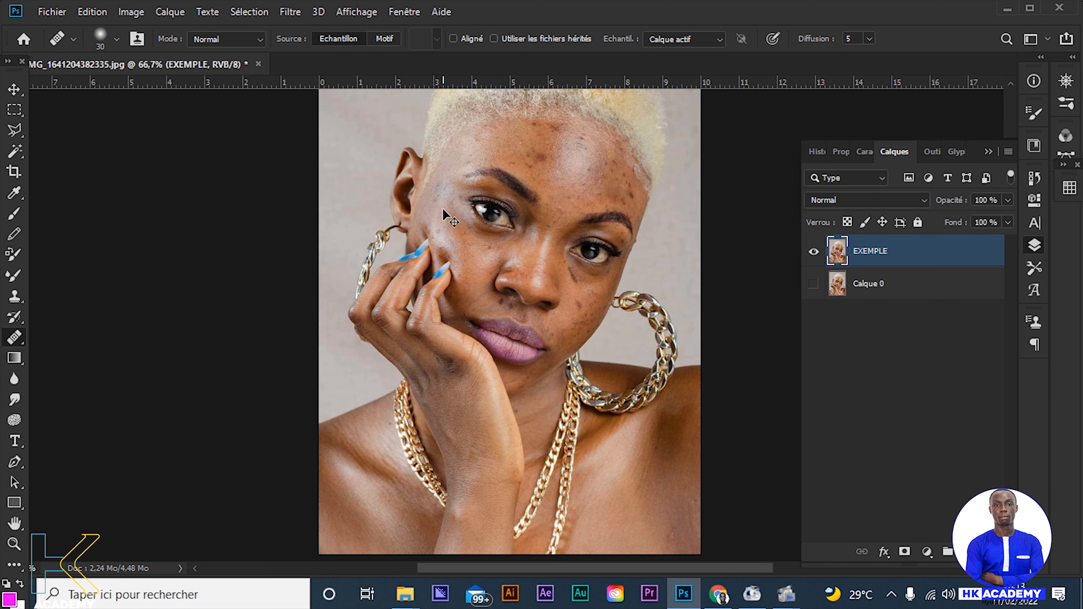
# Step: Set the Healing Brush hardness (Dureté) to 100 %
pyautogui.hotkey('ctrl', '+')
pyautogui.hotkey('ctrl', '+')
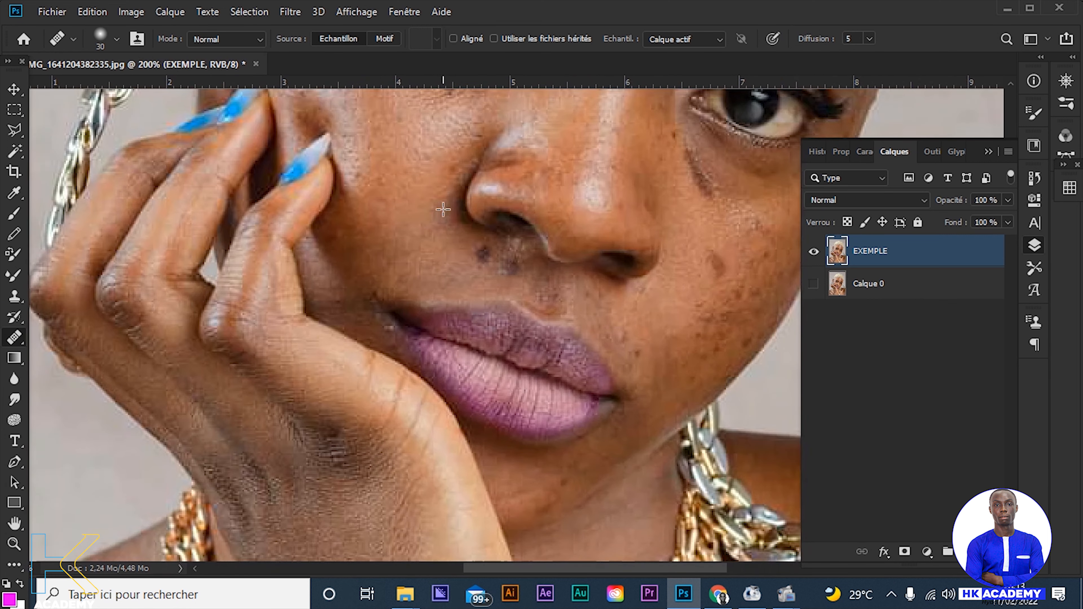
pyautogui.scroll(3, 433, 353)
pyautogui.hotkey('ctrl', '-')
pyautogui.scroll(3, 434, 341)
pyautogui.scroll(2, 470, 224)
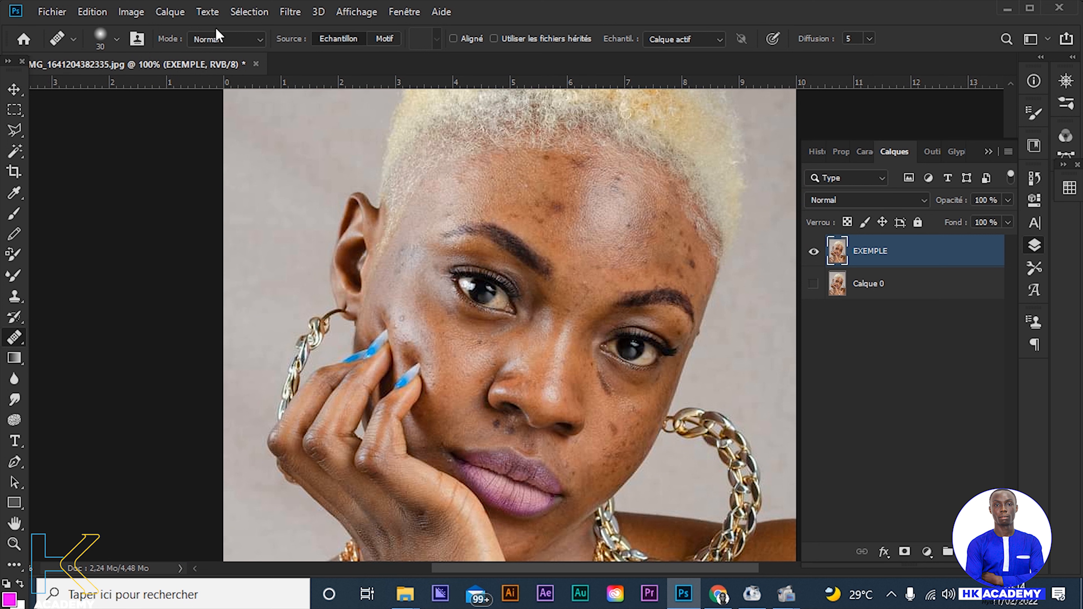
pyautogui.click(72, 40)
pyautogui.click(72, 40)
pyautogui.click(115, 39)
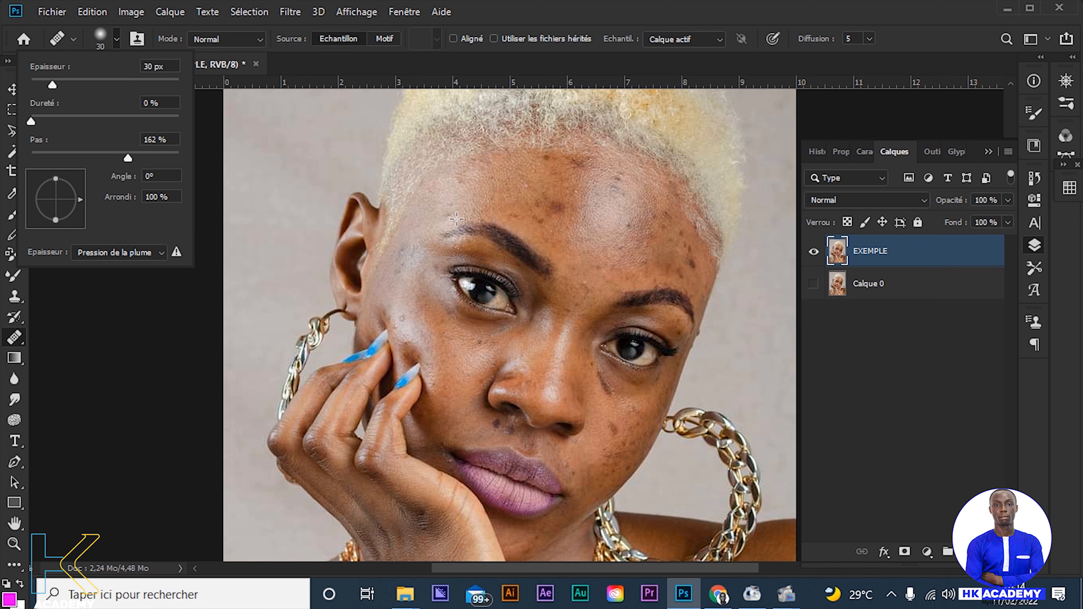
pyautogui.doubleClick(153, 66)
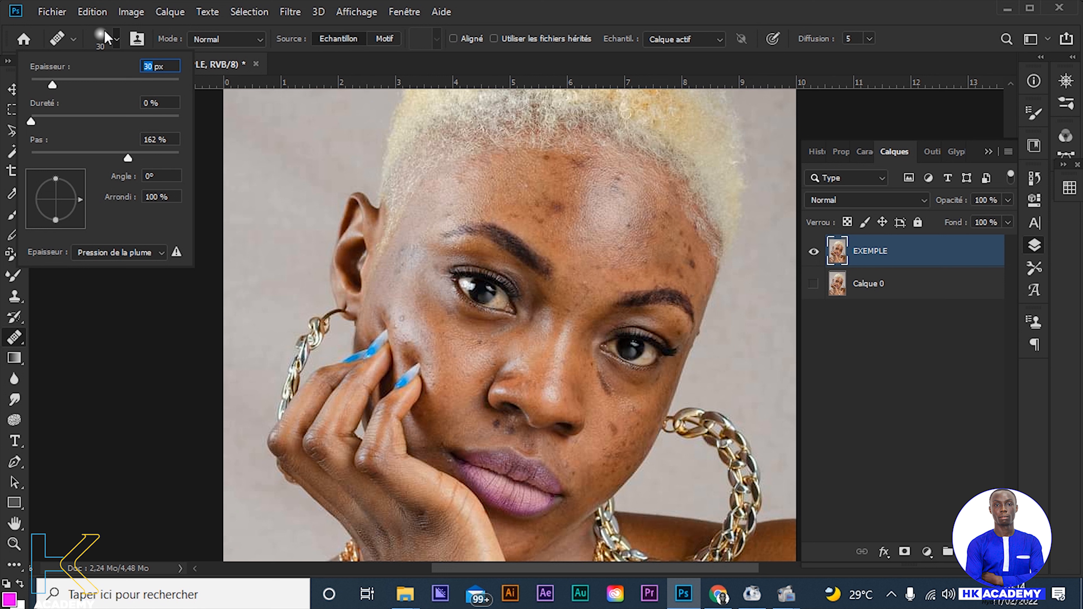
pyautogui.moveTo(35, 122); pyautogui.dragTo(218, 128)
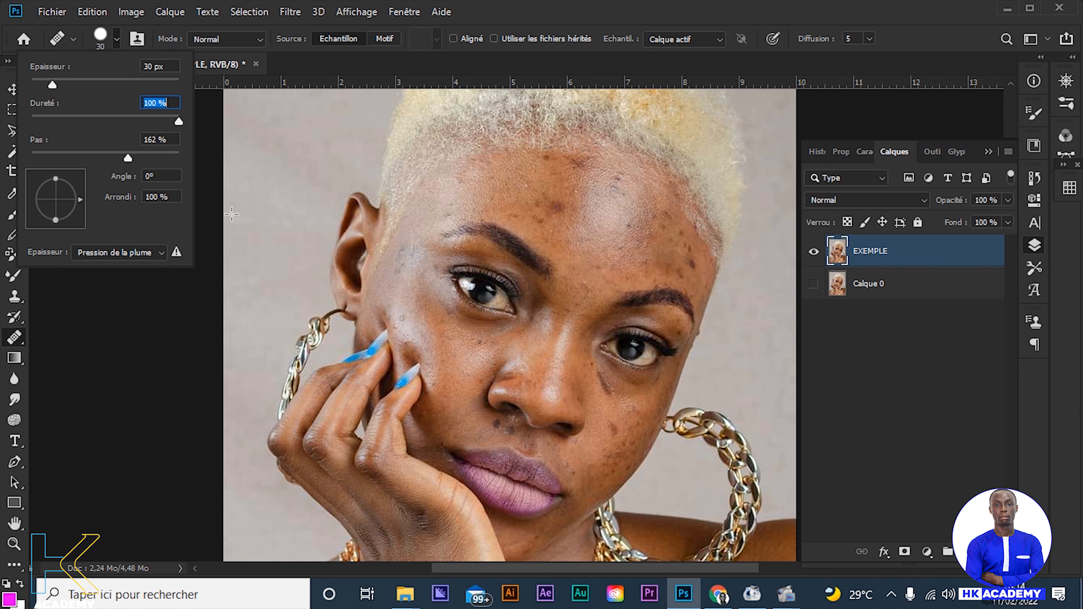
# Step: Sample clean forehead skin and heal the dark spot just above the inner end of the eyebrow near the visible ear
pyautogui.click(580, 225)
pyautogui.click(578, 226)
pyautogui.click(559, 246)
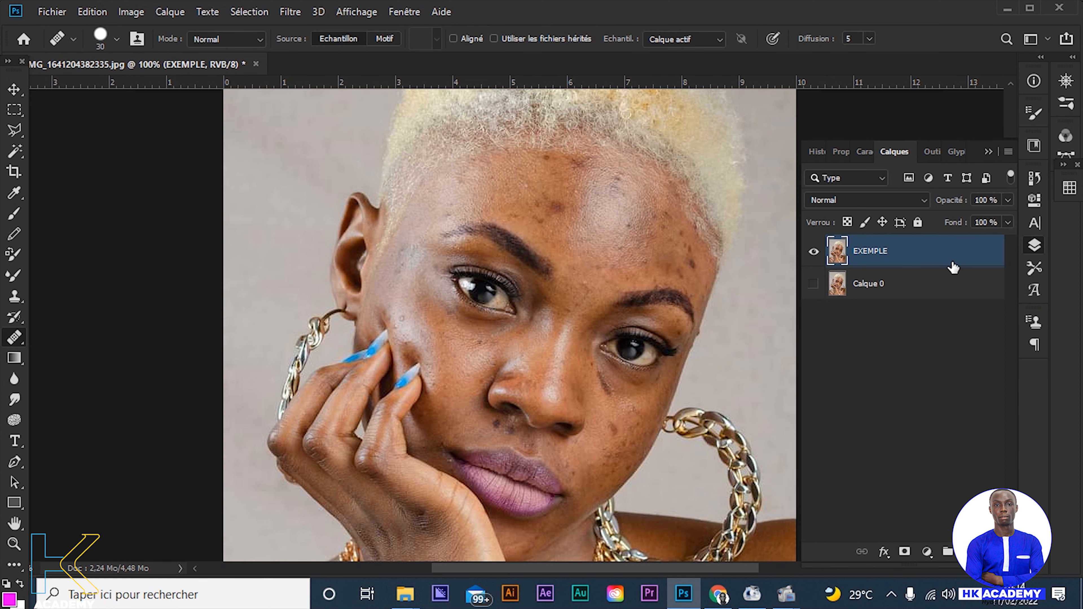
pyautogui.click(570, 210)
pyautogui.click(562, 237)
pyautogui.keyDown('alt'); pyautogui.click(572, 234); pyautogui.keyUp('alt')
pyautogui.click(562, 211)
pyautogui.click(552, 227)
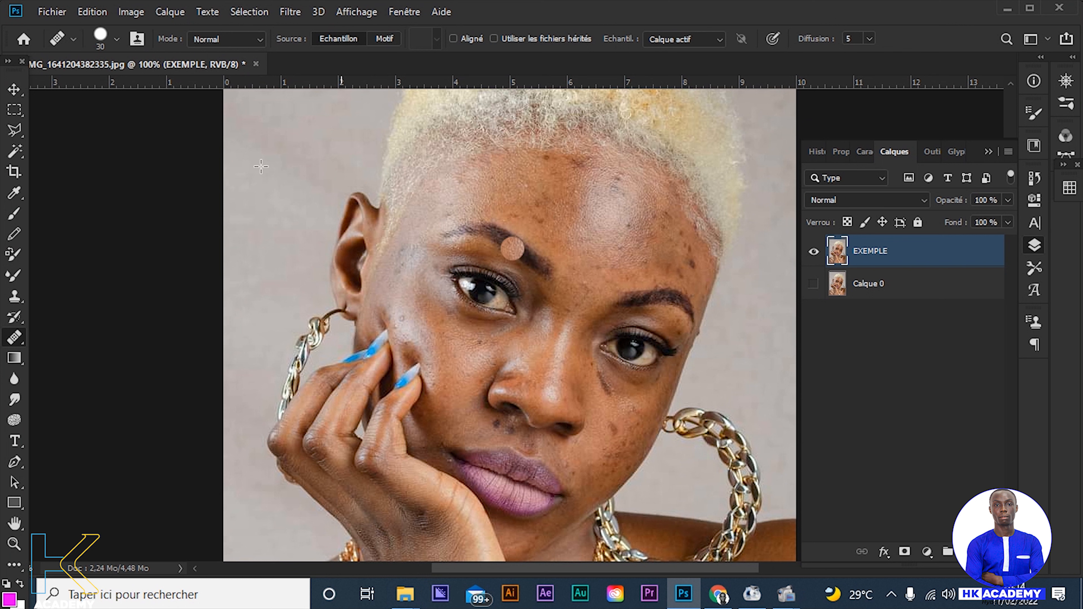
# Step: Lower the Healing Brush hardness (Dureté) to 43 %
pyautogui.click(117, 39)
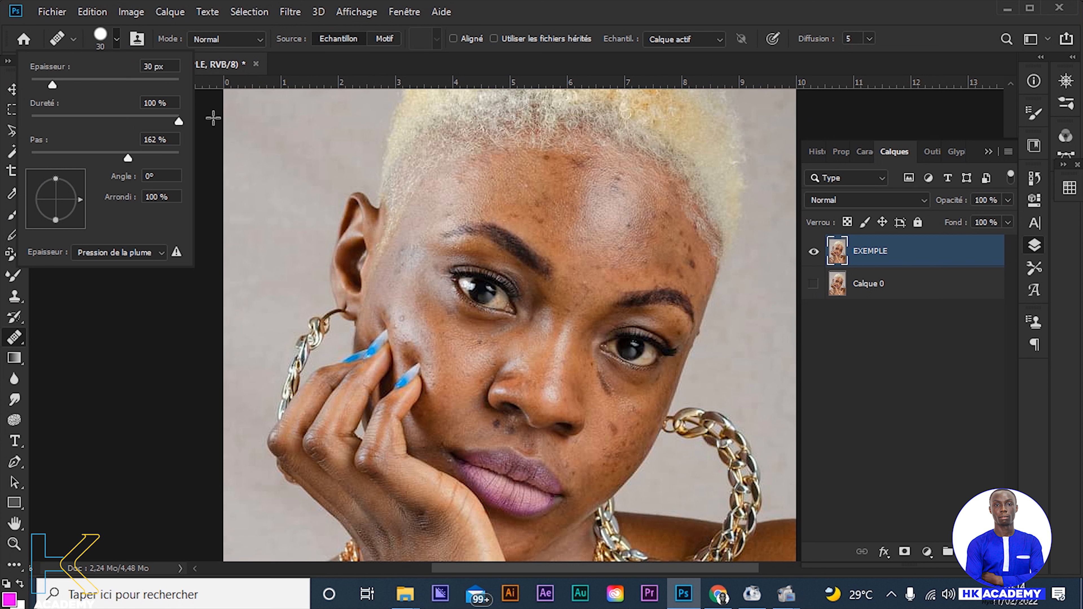
pyautogui.moveTo(177, 122)
pyautogui.mouseDown()
pyautogui.moveTo(74, 121)
pyautogui.moveTo(95, 121)
pyautogui.mouseUp()
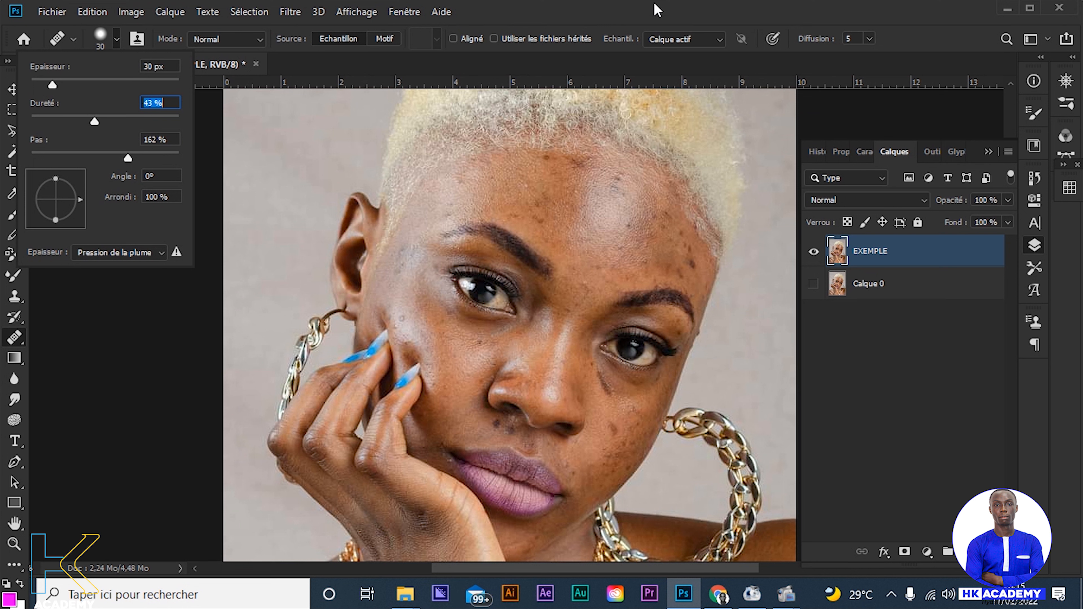
# Step: Undo the last retouch, sample clean skin at the forehead's outer edge, and heal the dark spots above the eyebrow farther from the visible ear
pyautogui.click(18, 545)
pyautogui.click(397, 376)
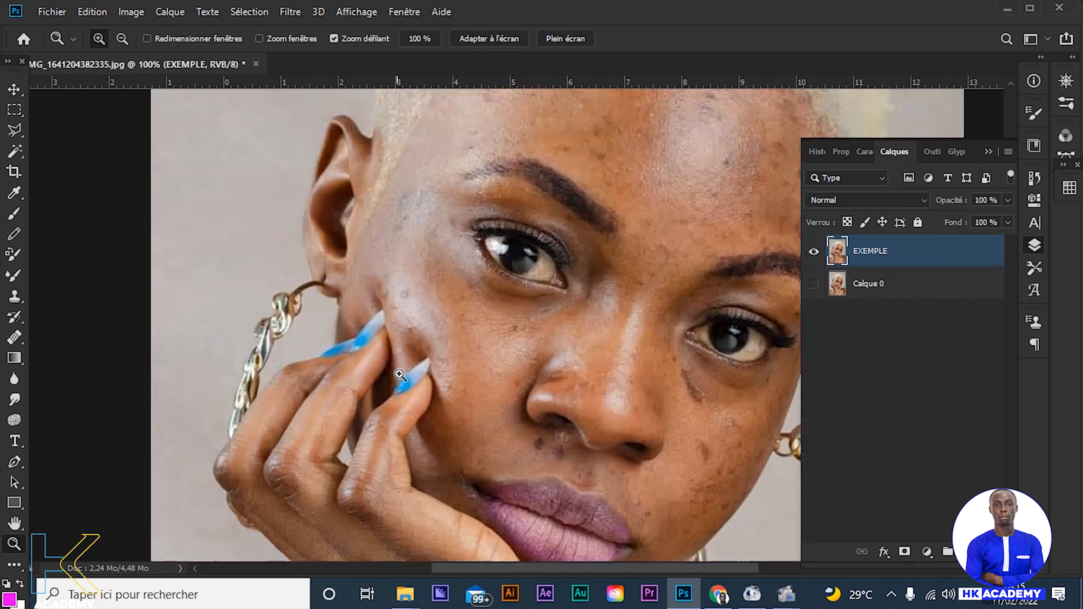
pyautogui.scroll(5, 555, 318)
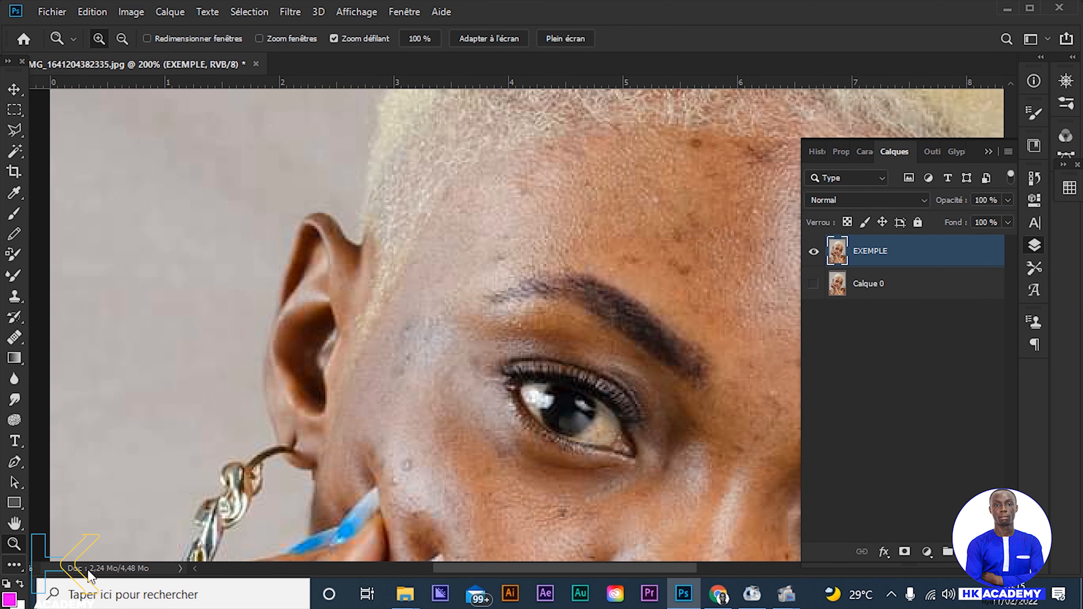
pyautogui.click(15, 523)
pyautogui.moveTo(778, 358); pyautogui.dragTo(505, 384)
pyautogui.press('j')
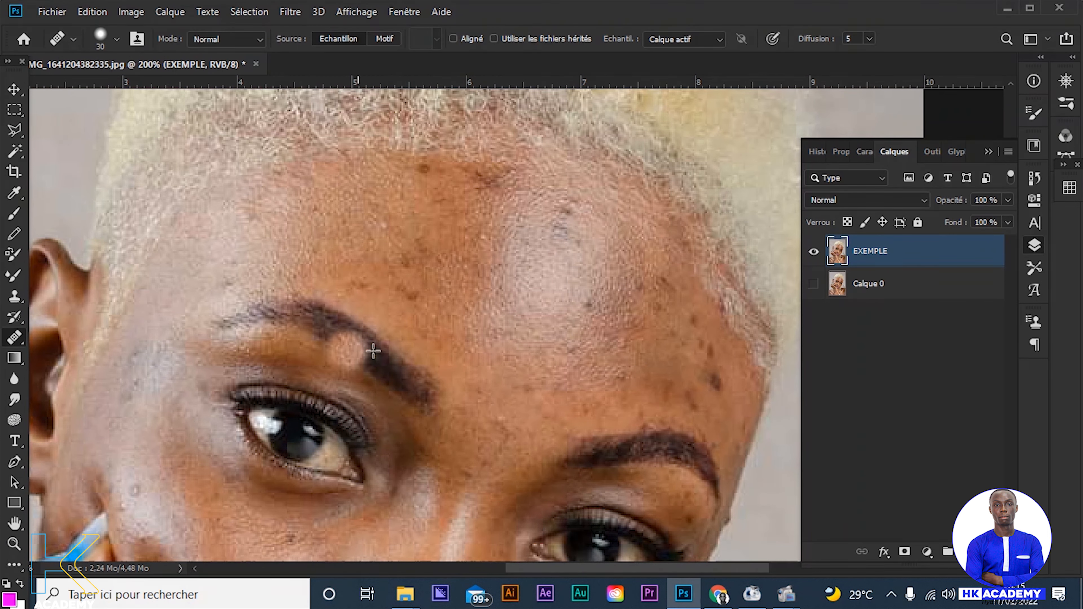
pyautogui.scroll(-1, 426, 324)
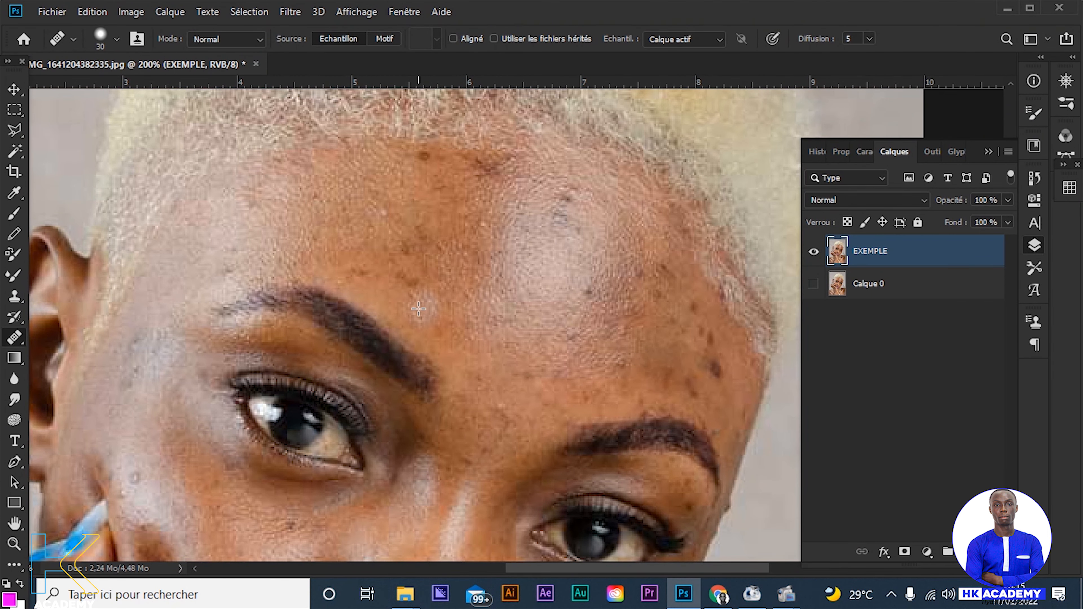
pyautogui.scroll(-1, 447, 233)
pyautogui.scroll(-2, 630, 323)
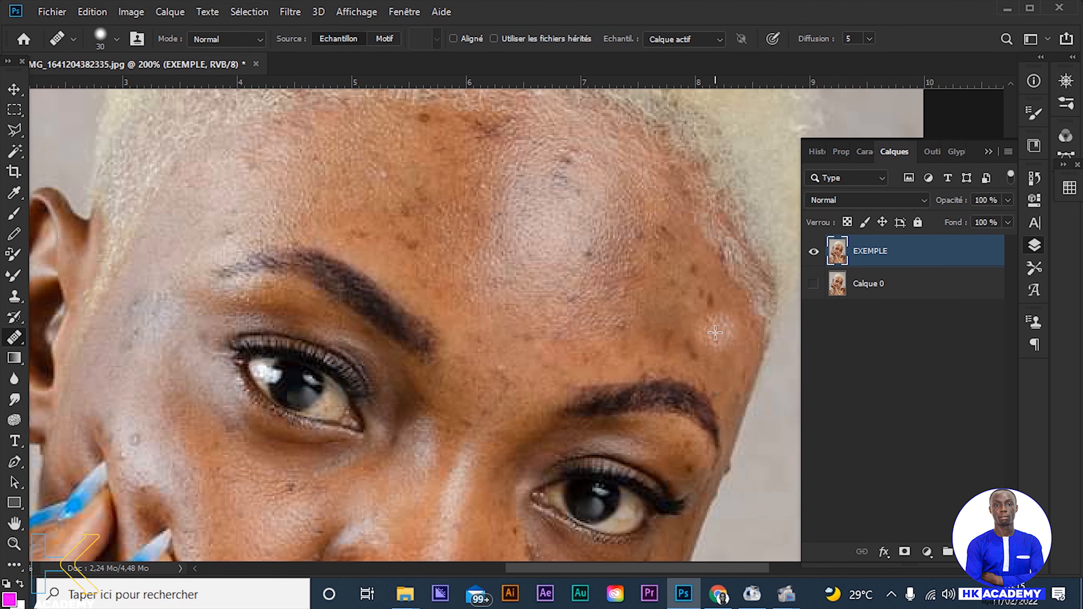
pyautogui.hotkey('ctrl', 'z')
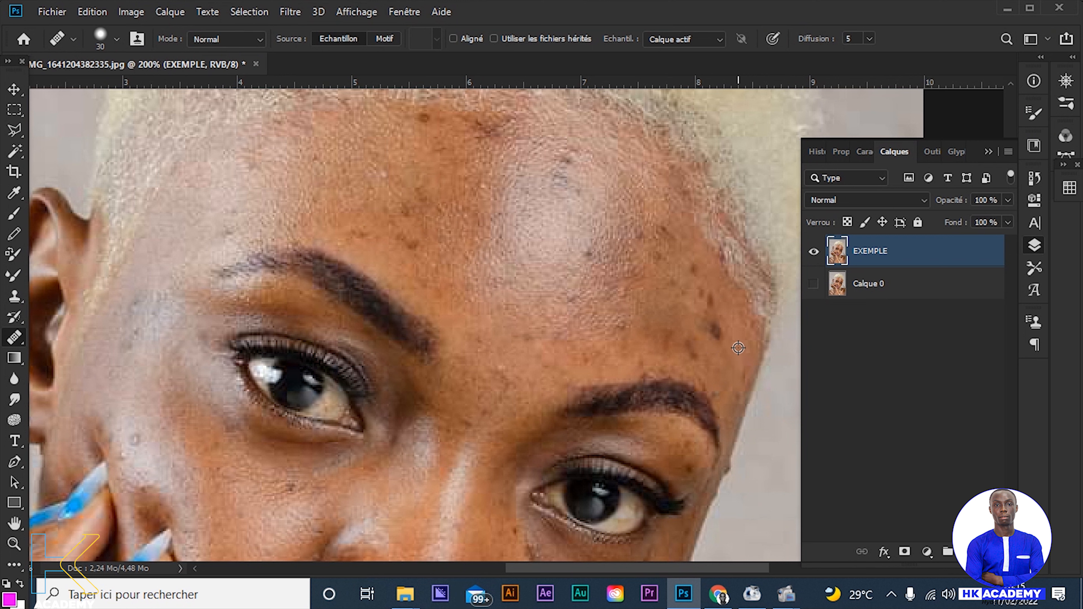
pyautogui.keyDown('alt'); pyautogui.click(739, 348); pyautogui.keyUp('alt')
pyautogui.moveTo(720, 334)
pyautogui.mouseDown()
pyautogui.moveTo(701, 315)
pyautogui.moveTo(713, 328)
pyautogui.mouseUp()
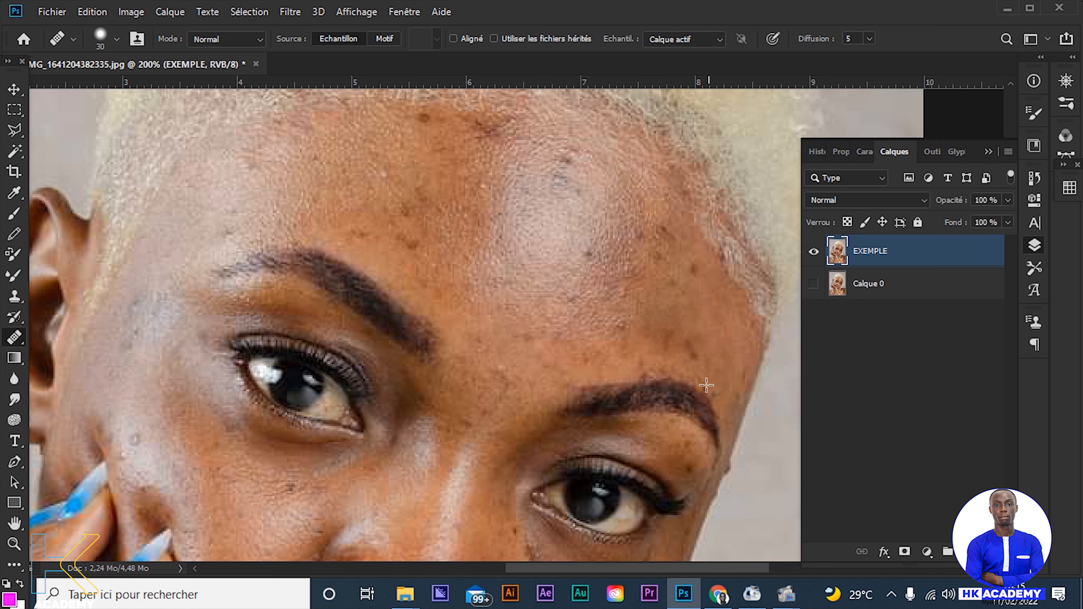
pyautogui.click(686, 345)
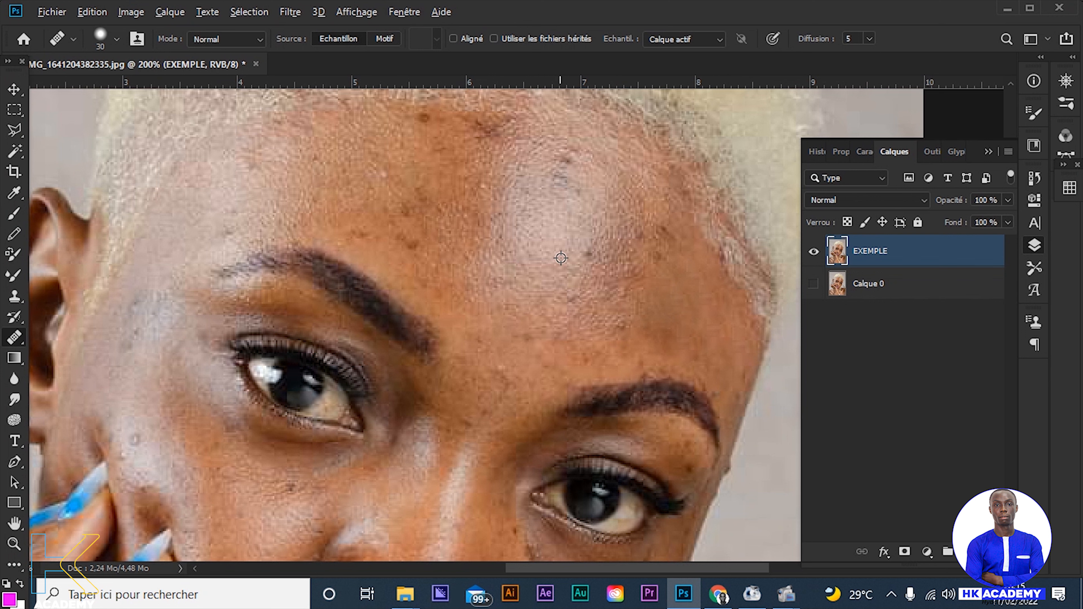
# Step: Sample the shiny skin in the middle of the forehead and heal the small dark spot beside it
pyautogui.keyDown('alt'); pyautogui.click(537, 239); pyautogui.keyUp('alt')
pyautogui.click(610, 245)
pyautogui.click(572, 253)
pyautogui.click(586, 258)
pyautogui.click(572, 313)
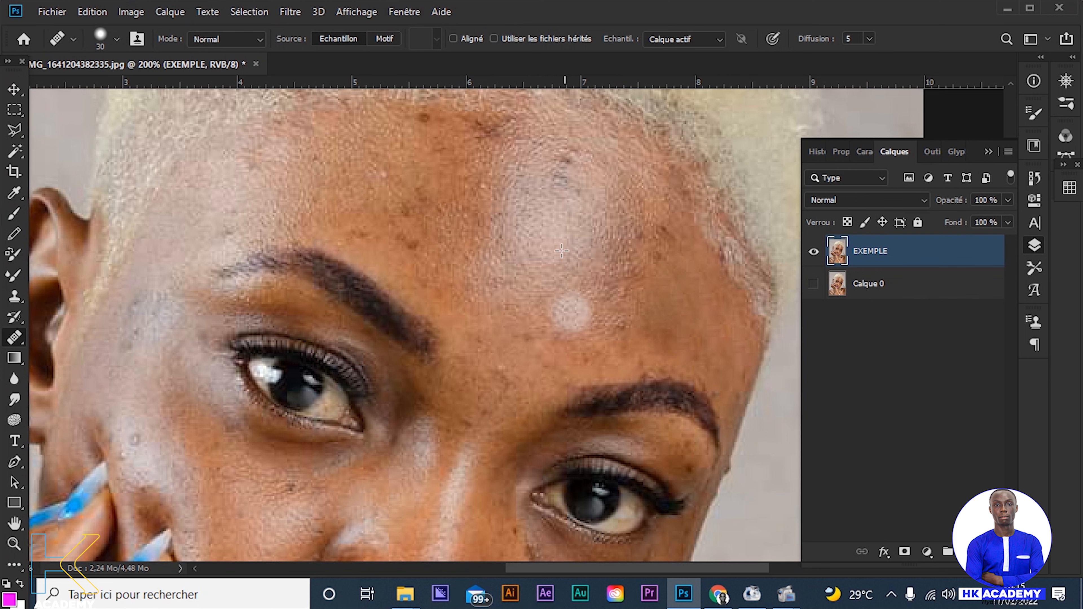
# Step: Sample clean skin near the upper part of the forehead highlight and heal the dark spots there
pyautogui.keyDown('alt'); pyautogui.click(535, 163); pyautogui.keyUp('alt')
pyautogui.click(563, 185)
pyautogui.click(566, 182)
pyautogui.click(569, 169)
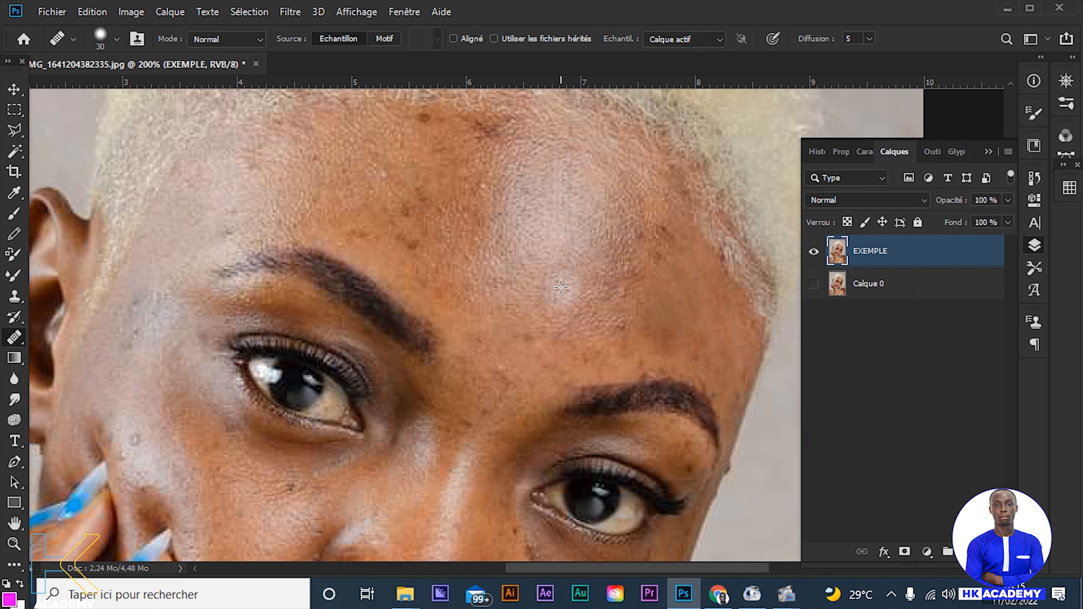
# Step: Heal the round dark spot just below the hairline on the upper forehead using nearby skin as the source
pyautogui.hotkey('ctrl', '-')
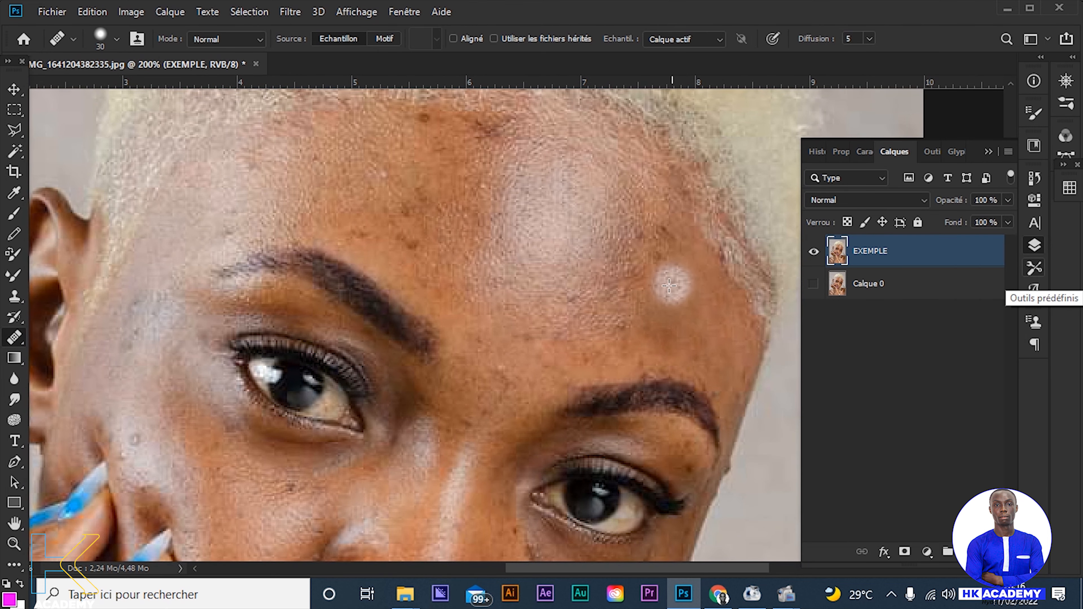
pyautogui.scroll(2, 423, 261)
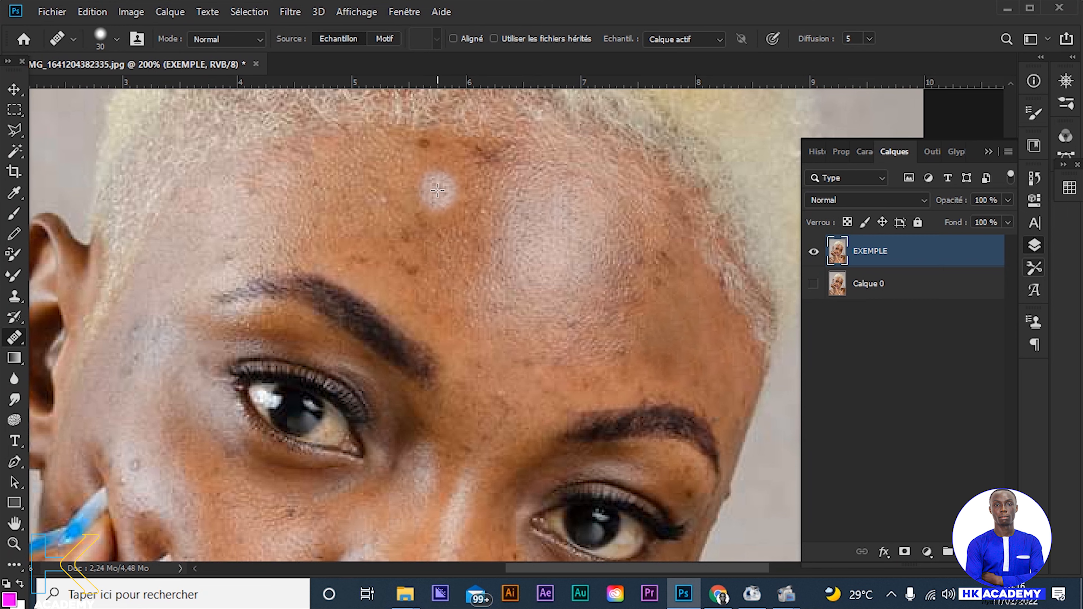
pyautogui.hotkey('ctrl', '+')
pyautogui.scroll(3, 435, 222)
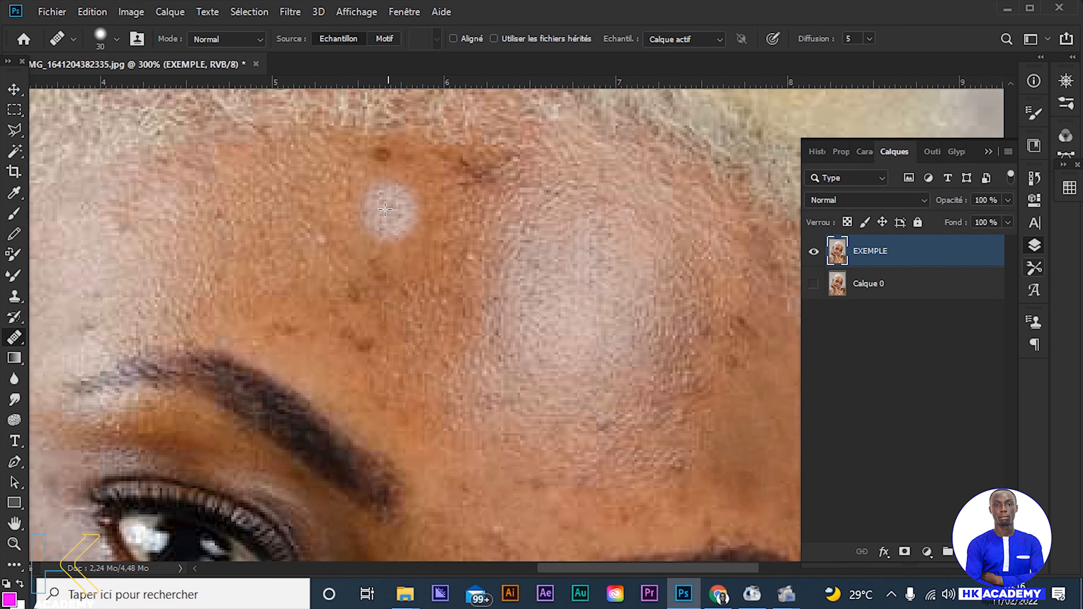
pyautogui.scroll(1, 384, 209)
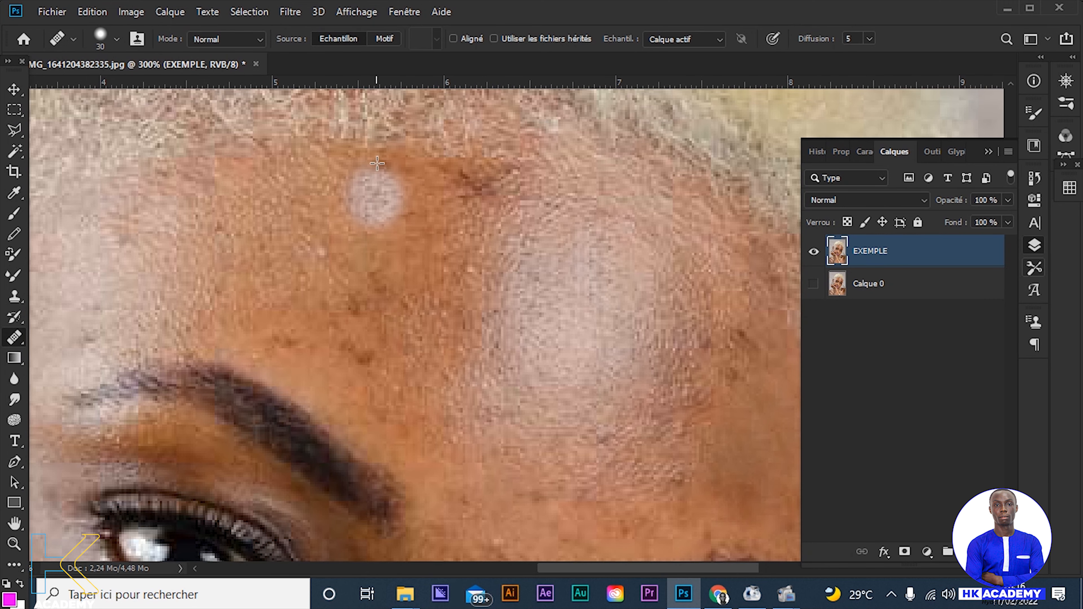
pyautogui.scroll(1, 398, 236)
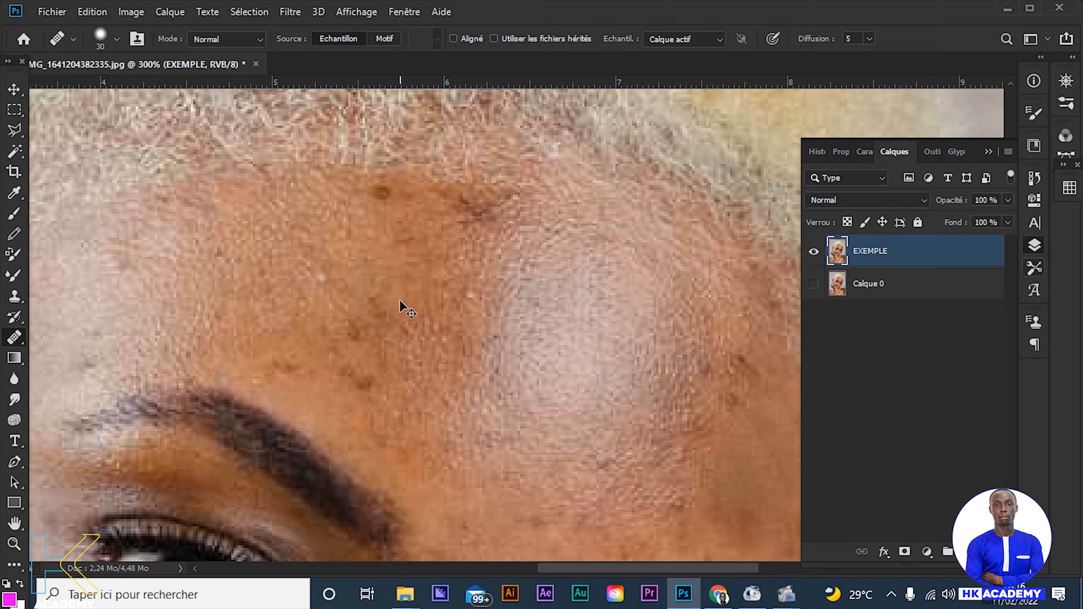
pyautogui.hotkey('ctrl', '-')
pyautogui.click(400, 300)
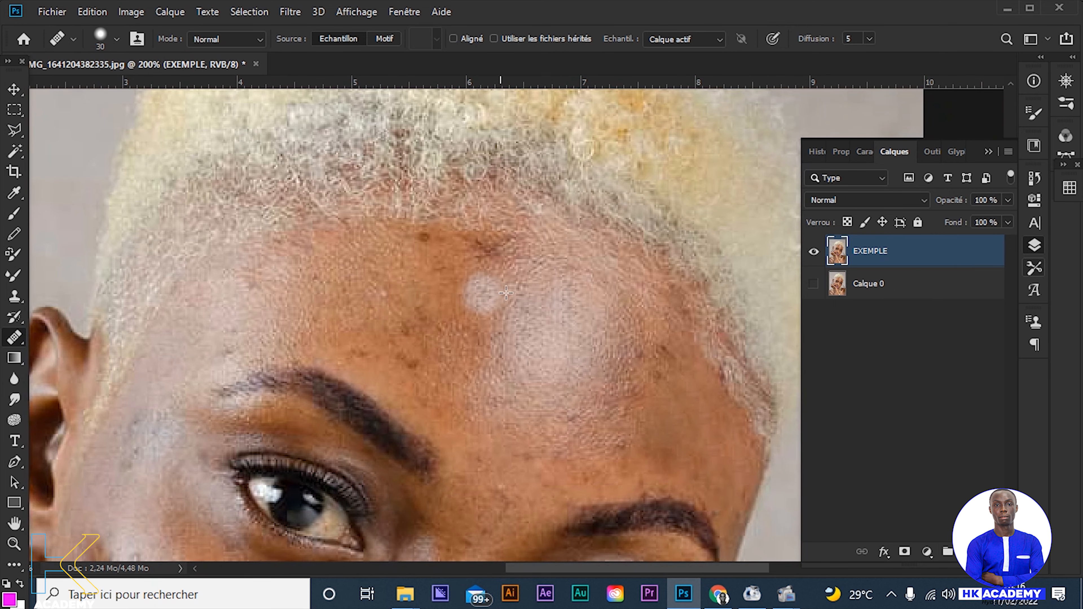
pyautogui.click(452, 292)
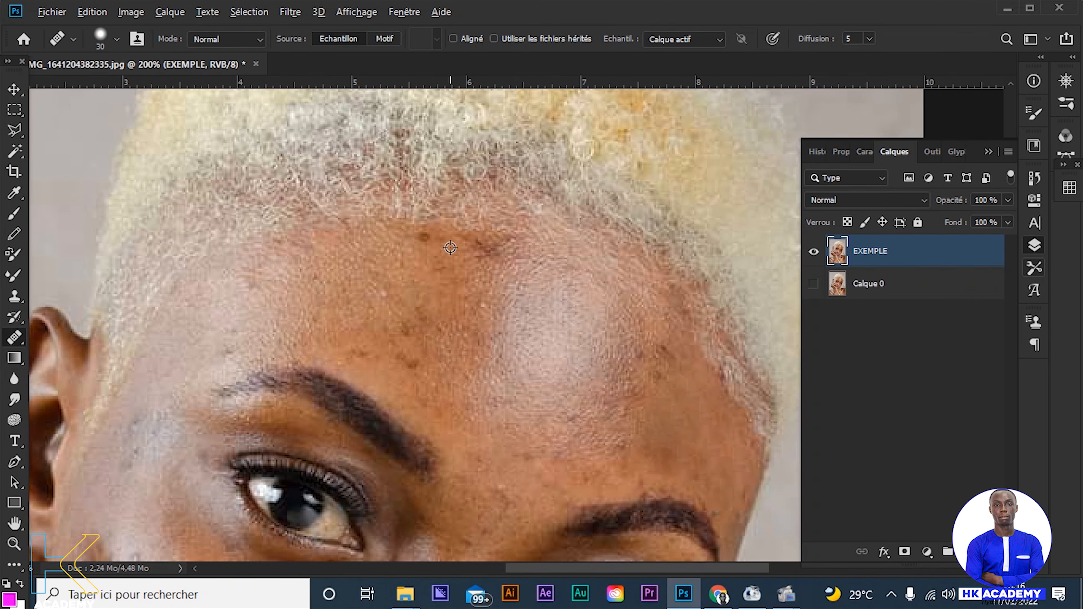
pyautogui.click(422, 241)
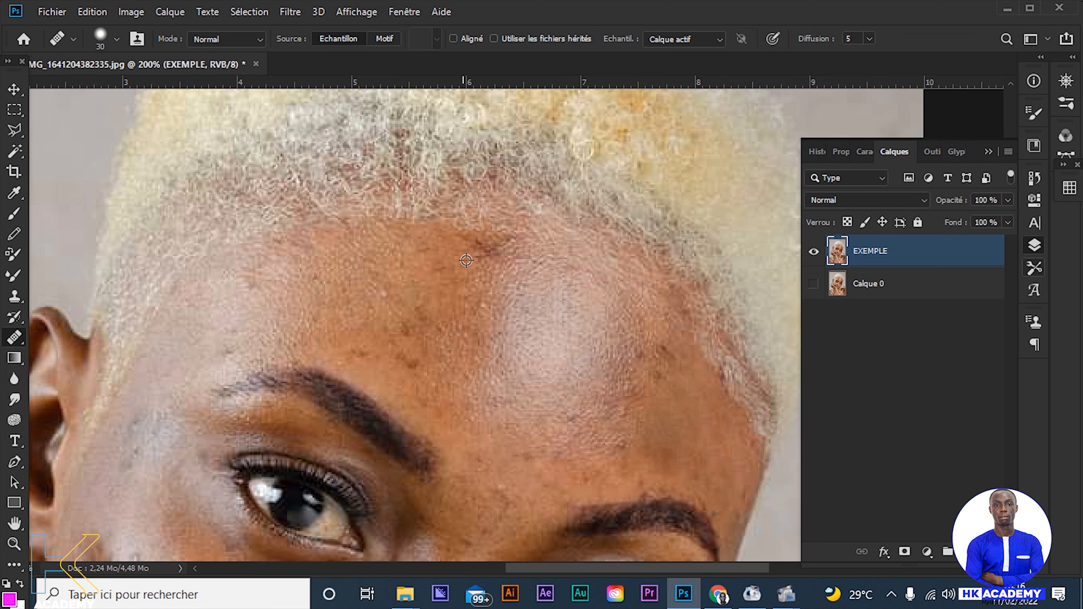
# Step: Heal the dark patch just below the hairline beside the bright highlight on the forehead
pyautogui.click(489, 251)
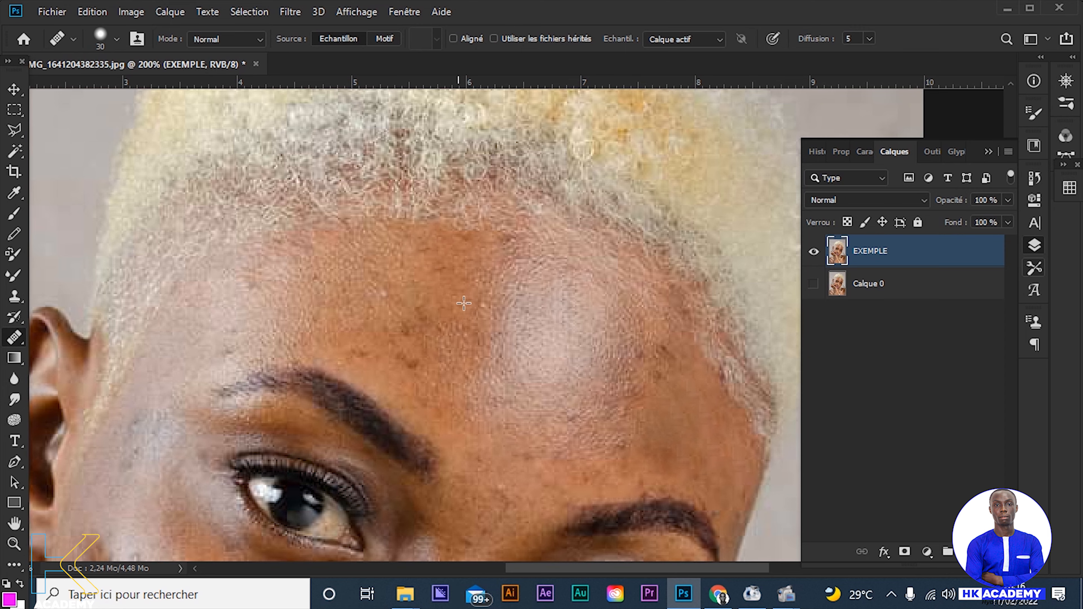
# Step: Sample skin just above the eyebrow nearer the visible ear, set the brush size to 25 px, and heal the dark spots above that eyebrow
pyautogui.scroll(-3, 488, 296)
pyautogui.scroll(-3, 482, 273)
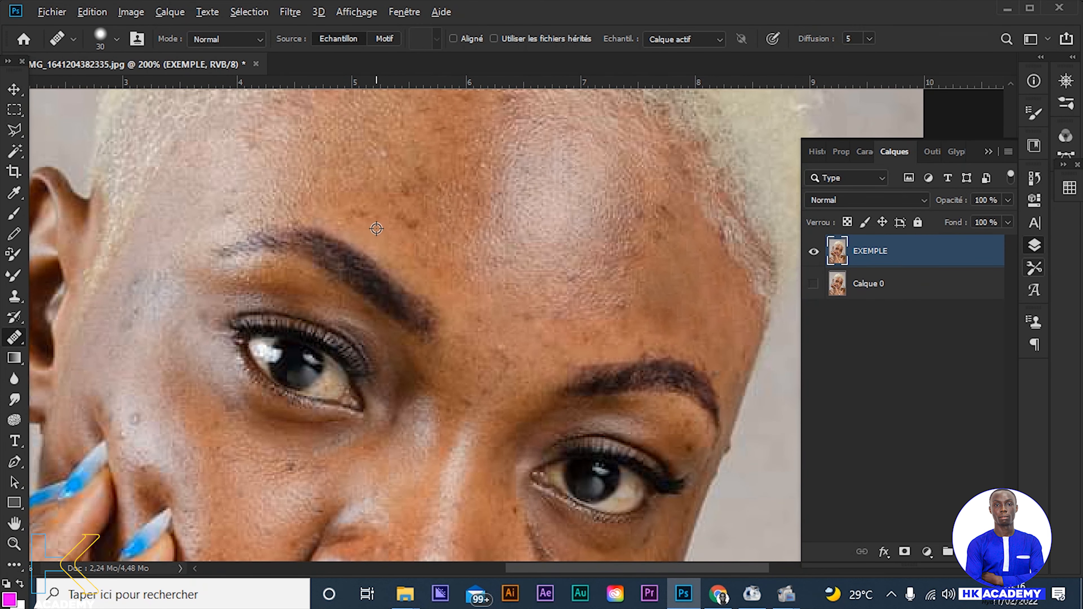
pyautogui.keyDown('alt'); pyautogui.click(374, 247); pyautogui.keyUp('alt')
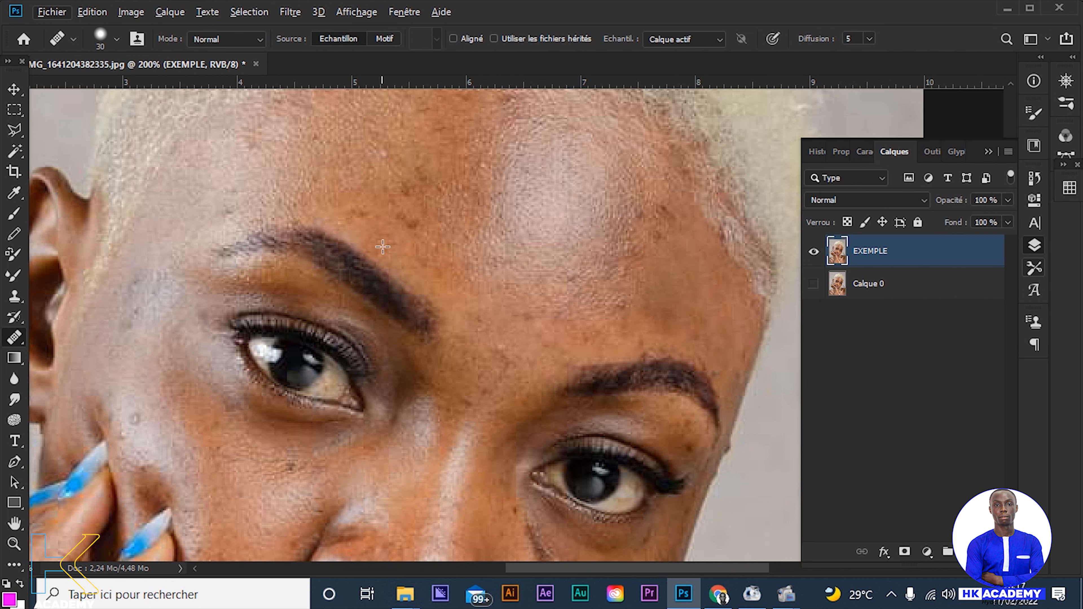
pyautogui.click(116, 39)
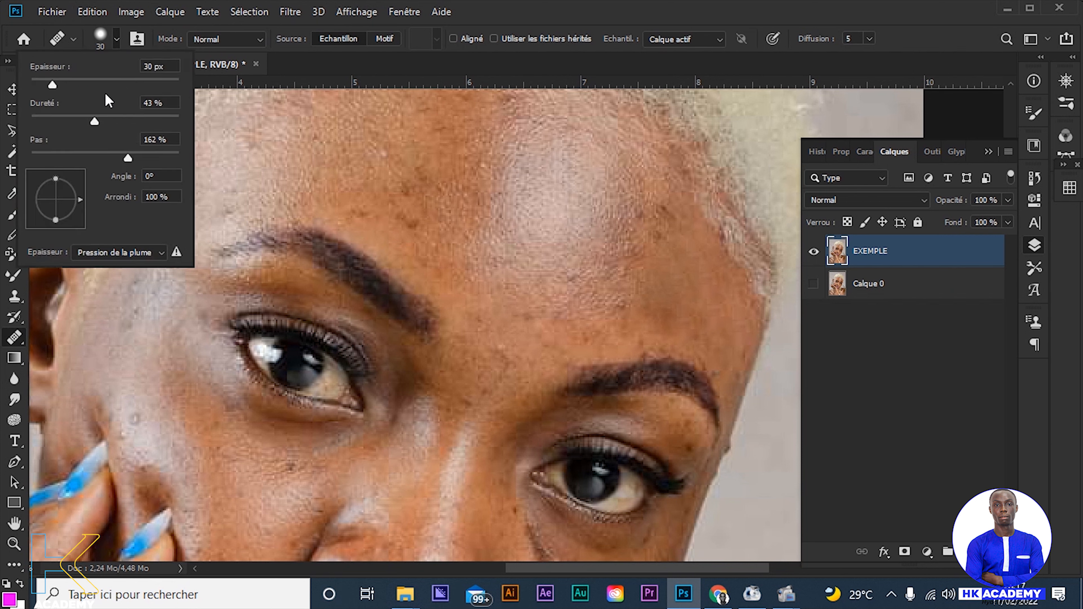
pyautogui.moveTo(49, 83); pyautogui.dragTo(48, 84)
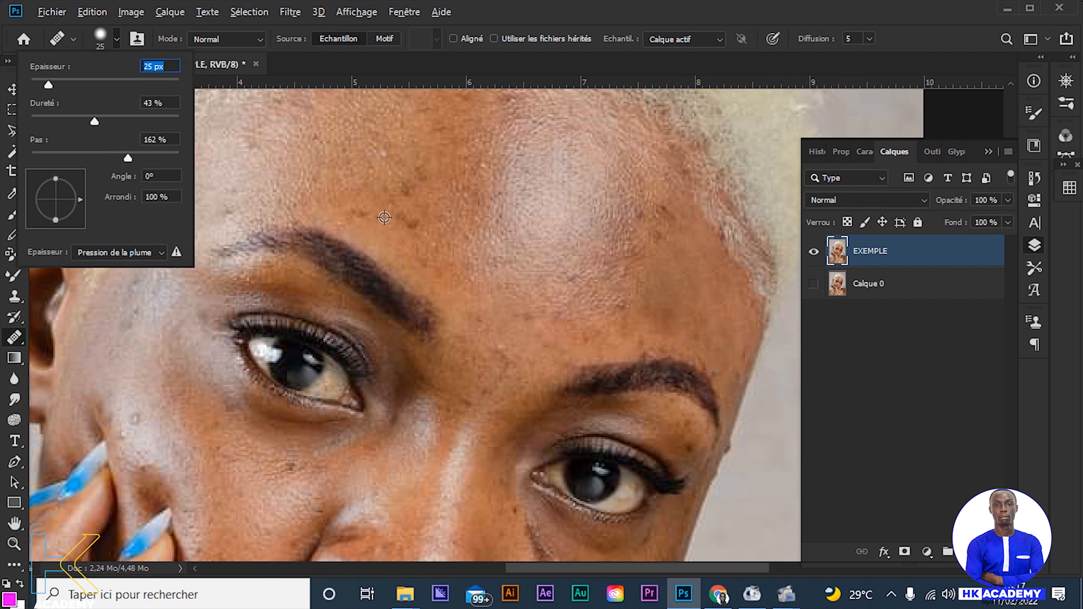
pyautogui.click(391, 239)
pyautogui.click(413, 225)
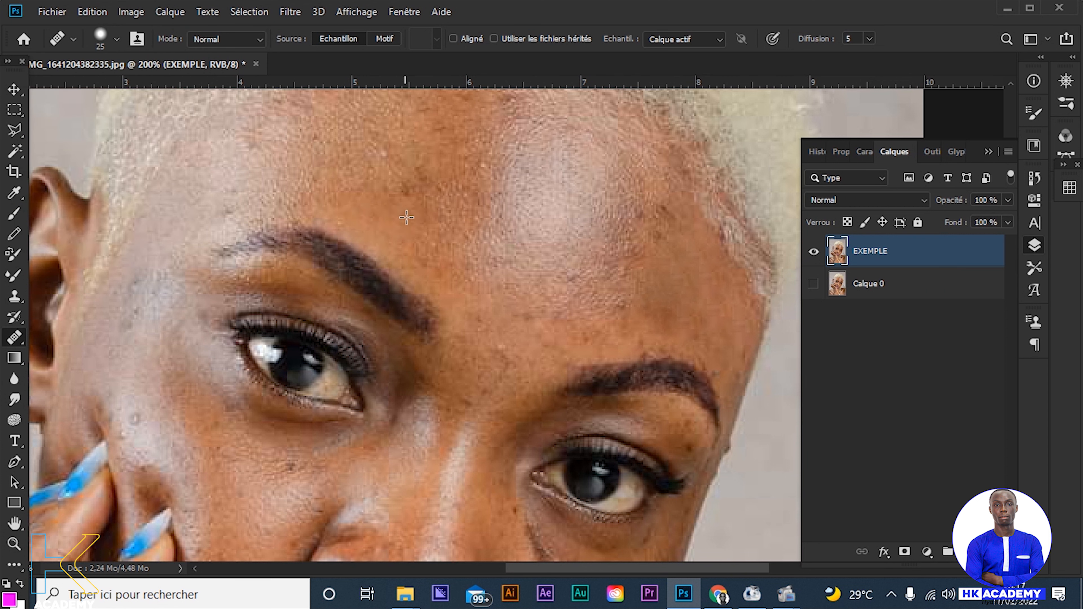
# Step: Sample clean skin beside the nose and heal the dark elongated mark under the eye nearer the hoop earring
pyautogui.press('alt')
pyautogui.scroll(-3, 420, 298)
pyautogui.scroll(-1, 420, 347)
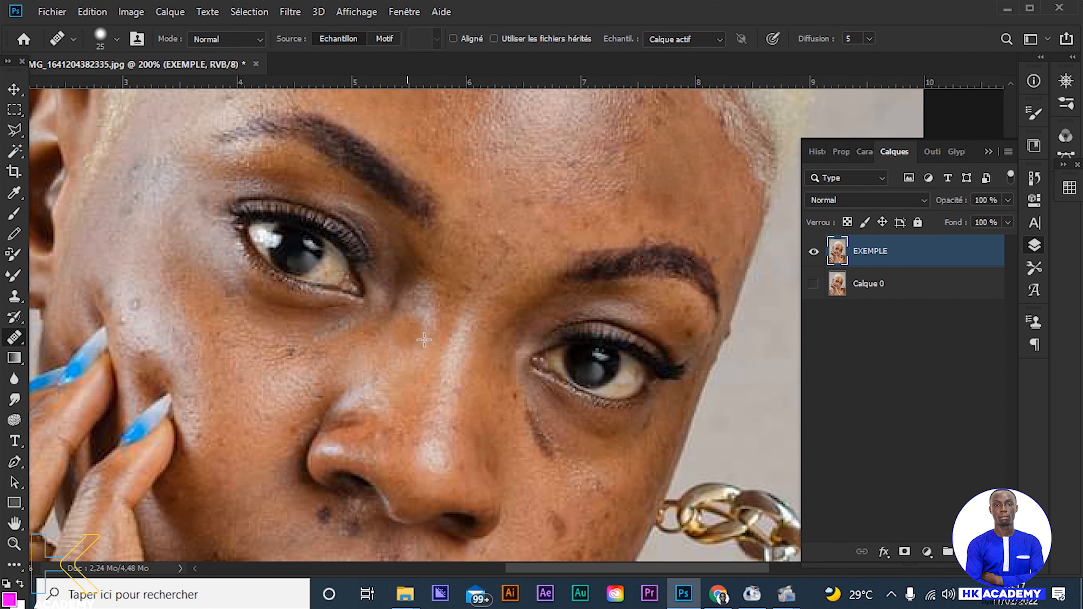
pyautogui.scroll(-1, 535, 435)
pyautogui.press('alt')
pyautogui.keyDown('alt'); pyautogui.click(518, 420); pyautogui.keyUp('alt')
pyautogui.click(533, 409)
pyautogui.click(537, 428)
pyautogui.click(541, 430)
pyautogui.click(532, 407)
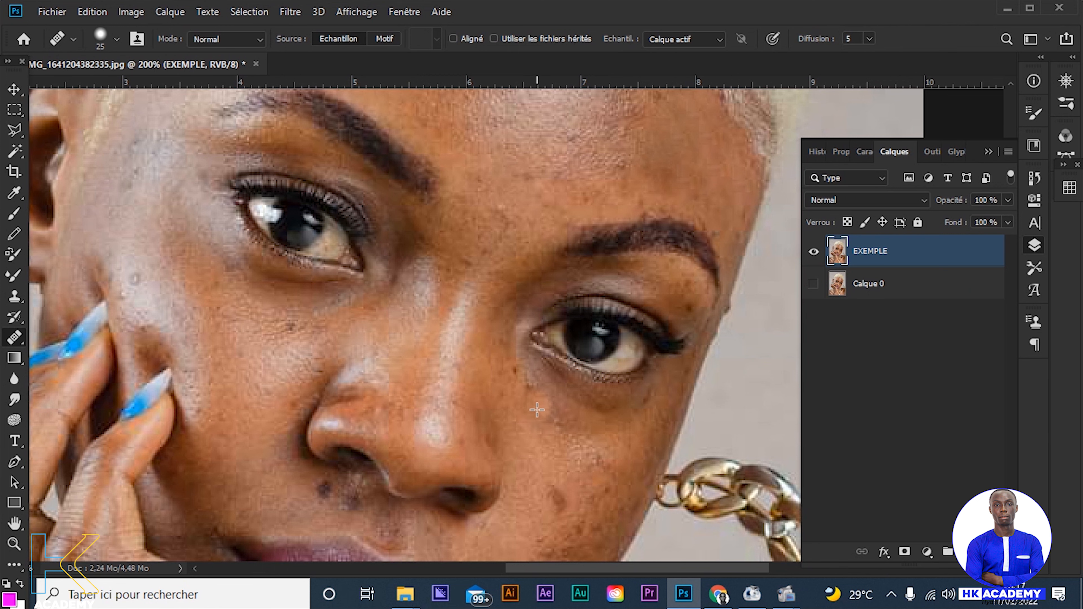
# Step: Heal the large dark spot in the middle of the cheek on the hoop earring side
pyautogui.press('alt')
pyautogui.scroll(-6, 529, 478)
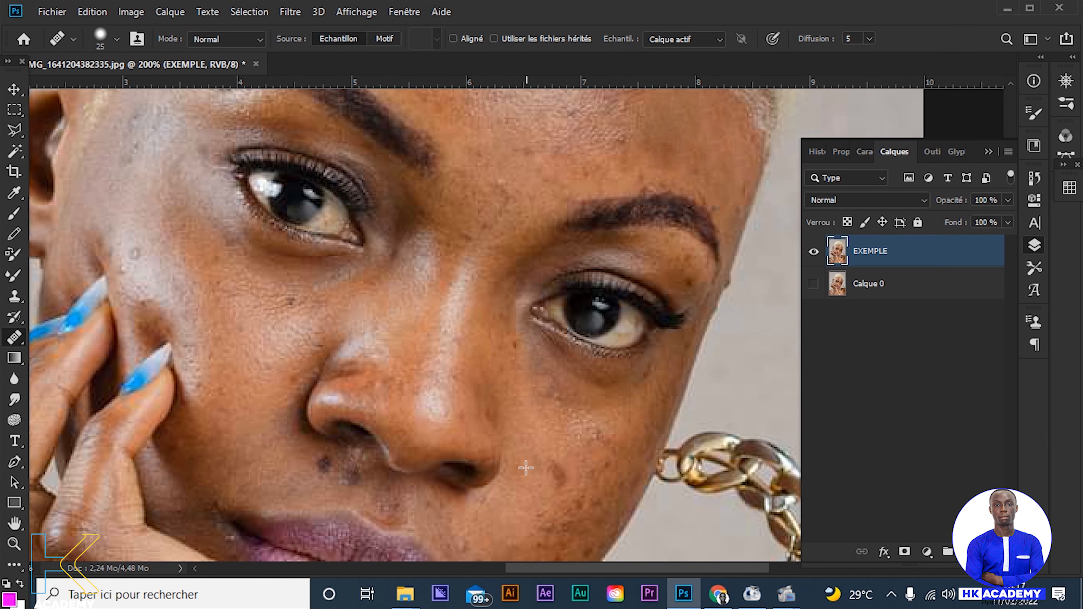
pyautogui.scroll(-4, 493, 441)
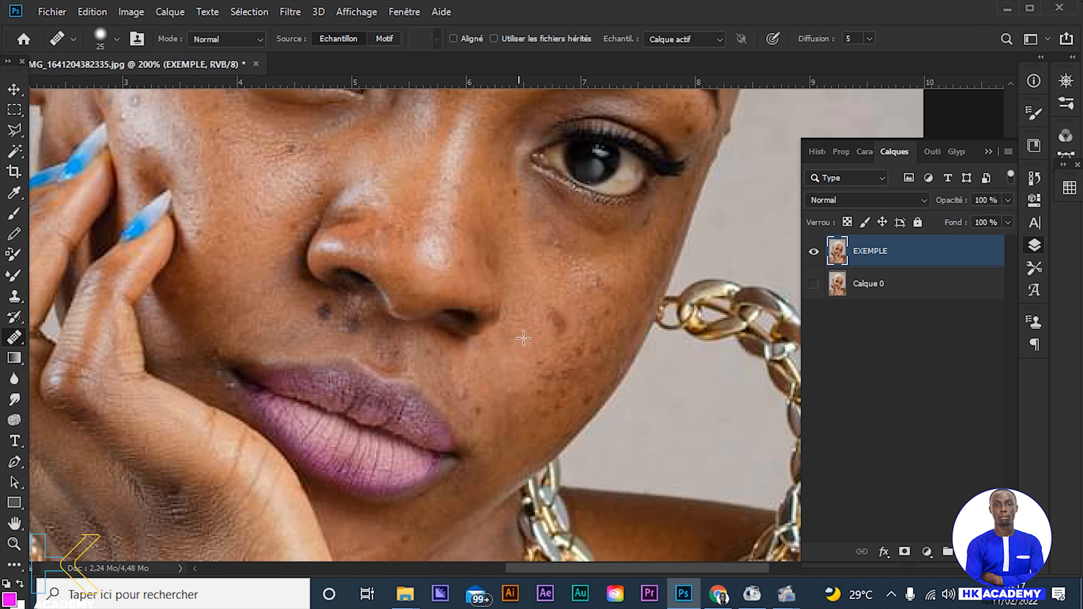
pyautogui.click(562, 322)
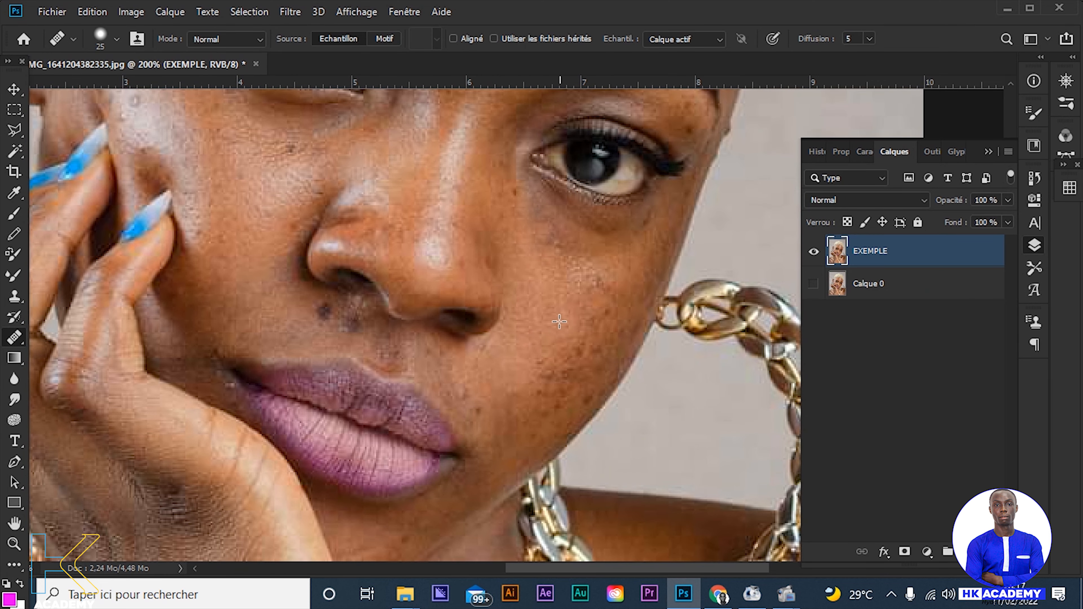
# Step: Heal the round spots on the cheek above the blue fingernails and the dark spots on the temple near the visible ear
pyautogui.scroll(-1, 539, 375)
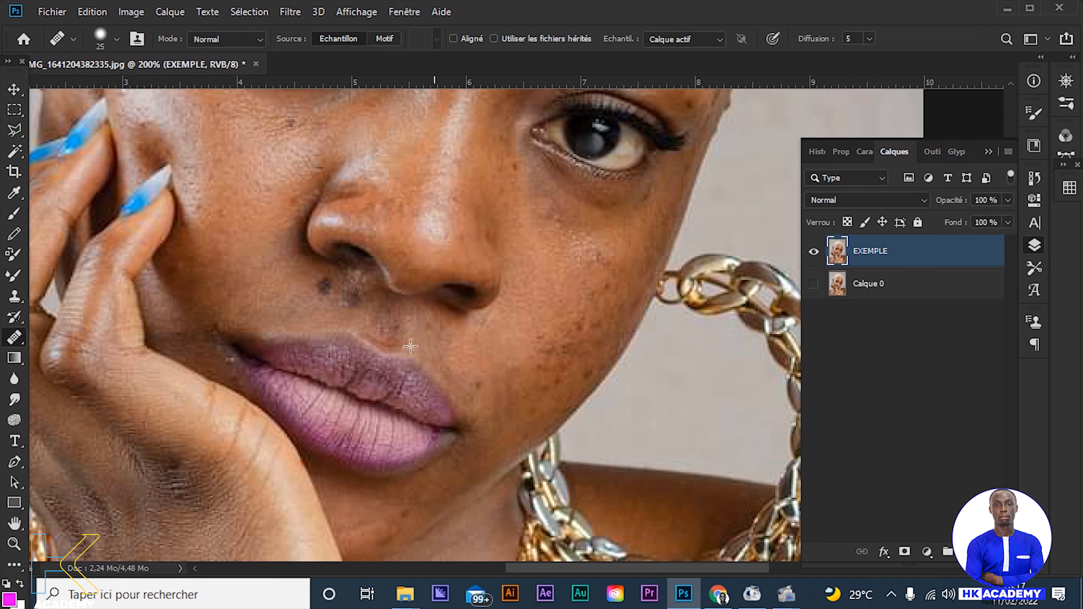
pyautogui.scroll(-2, 441, 348)
pyautogui.scroll(2, 513, 351)
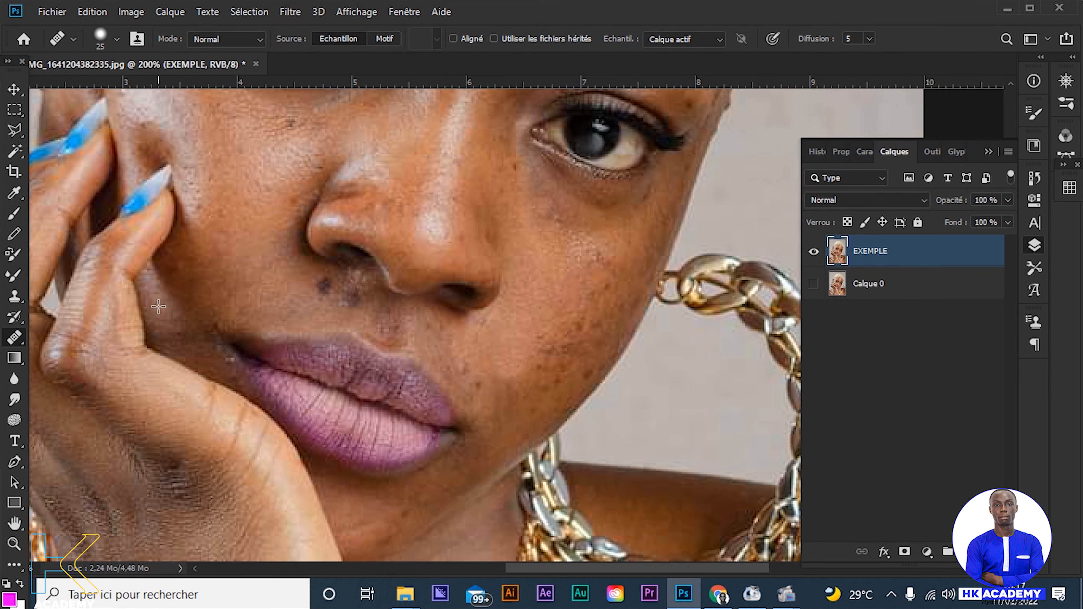
pyautogui.scroll(5, 358, 326)
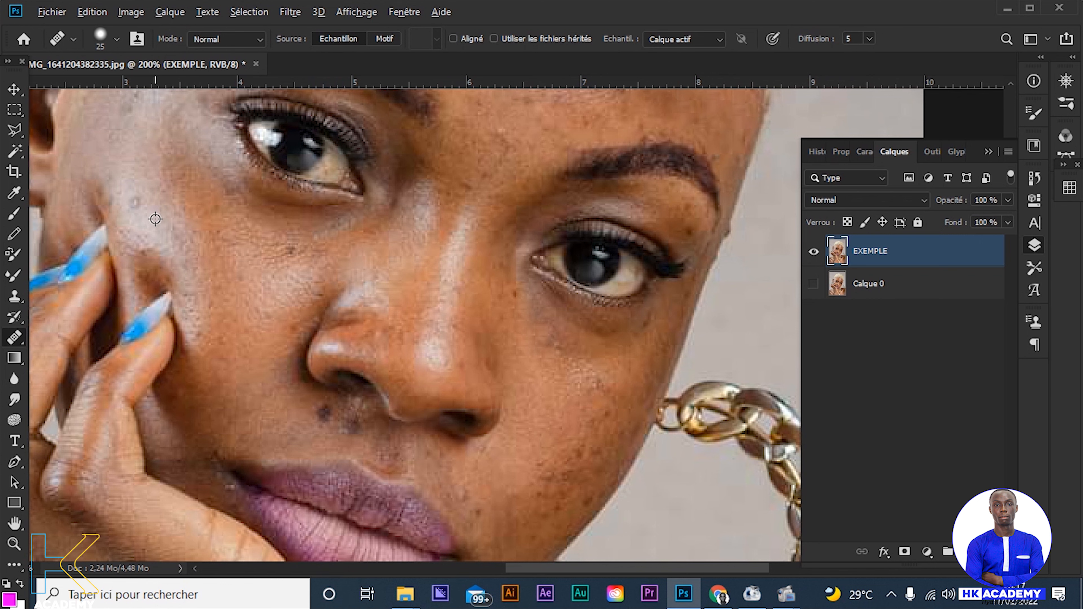
pyautogui.scroll(5, 240, 245)
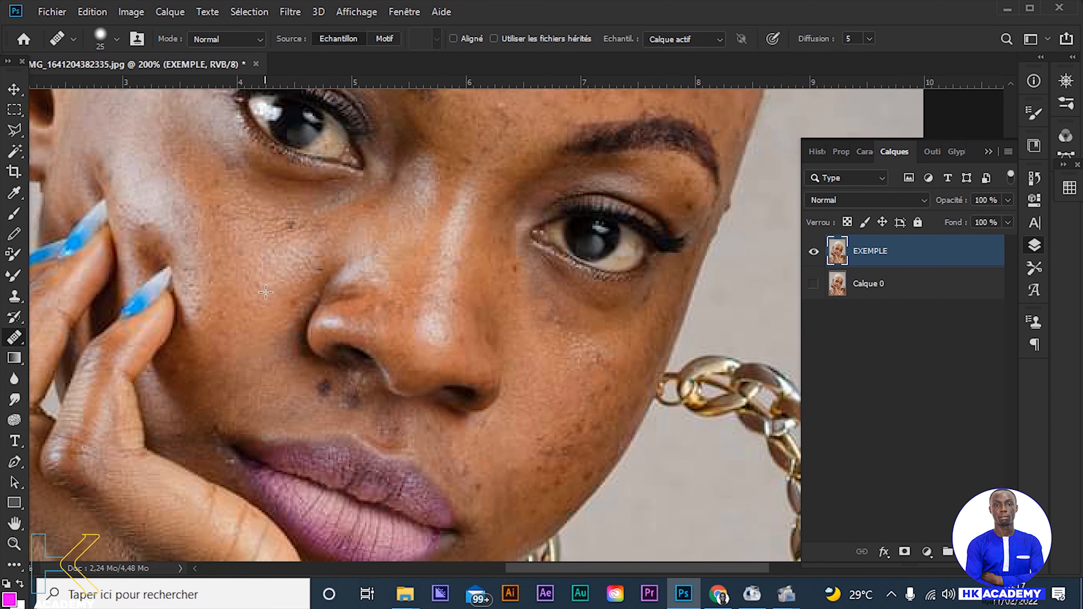
pyautogui.scroll(1, 240, 245)
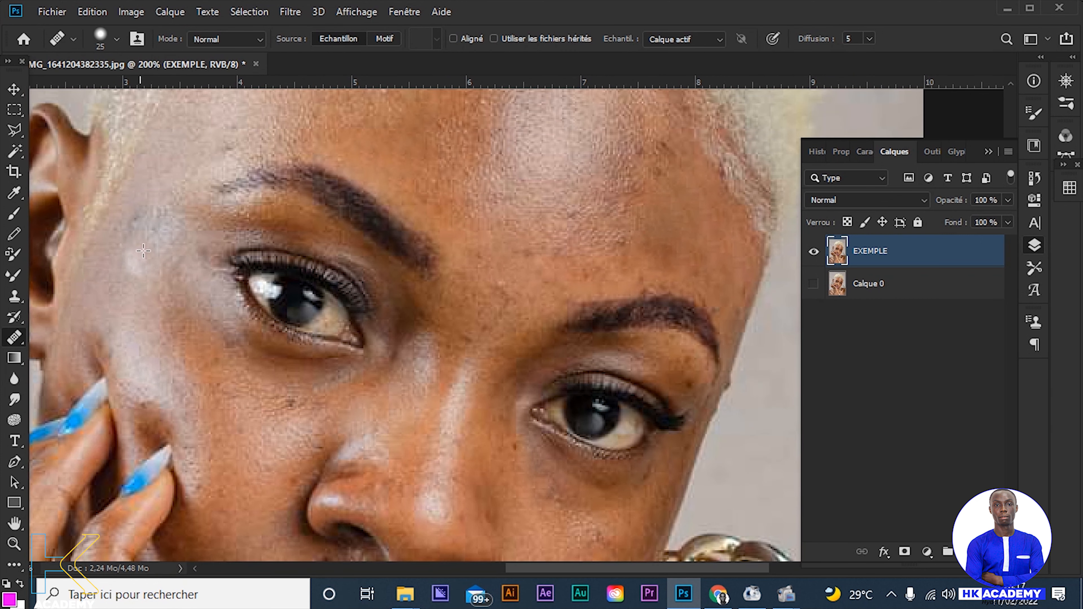
pyautogui.click(113, 284)
pyautogui.scroll(2, 181, 232)
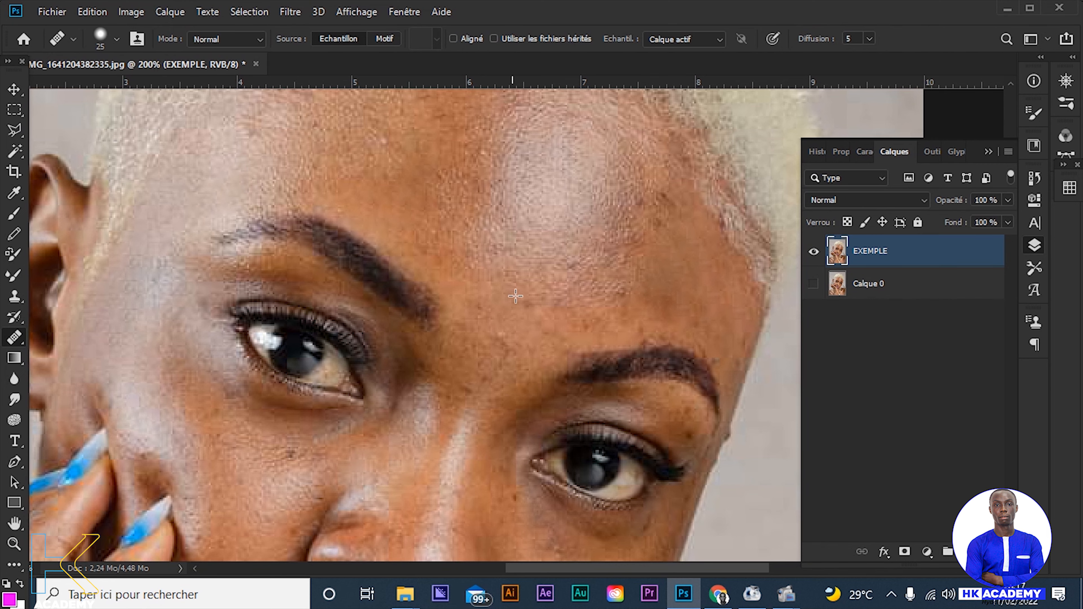
# Step: Heal the small dark spots on the skin between the eyebrows
pyautogui.scroll(-1, 518, 299)
pyautogui.scroll(2, 519, 292)
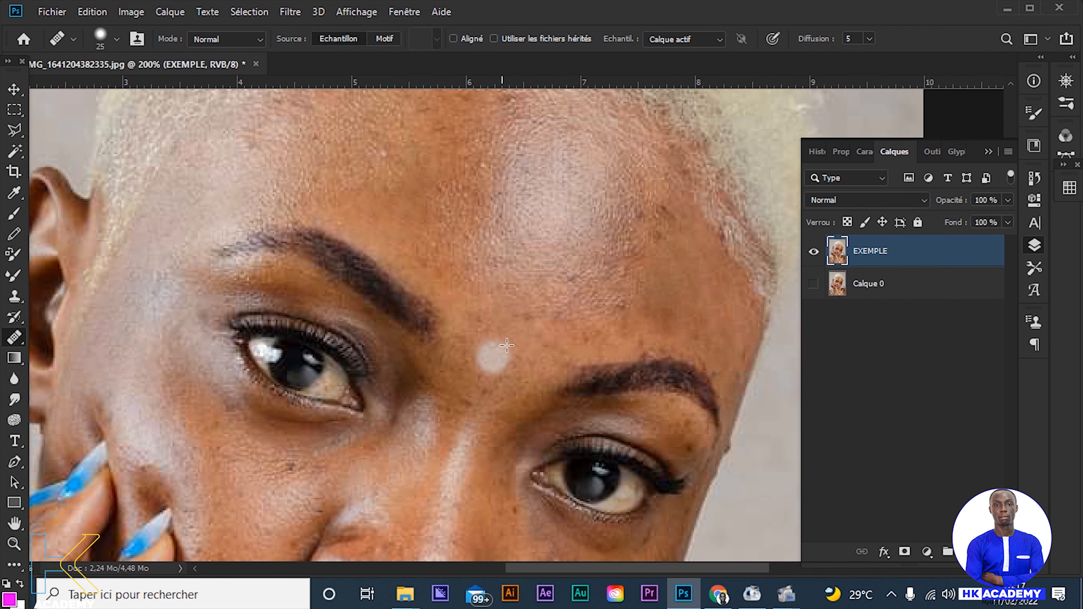
pyautogui.scroll(-2, 507, 345)
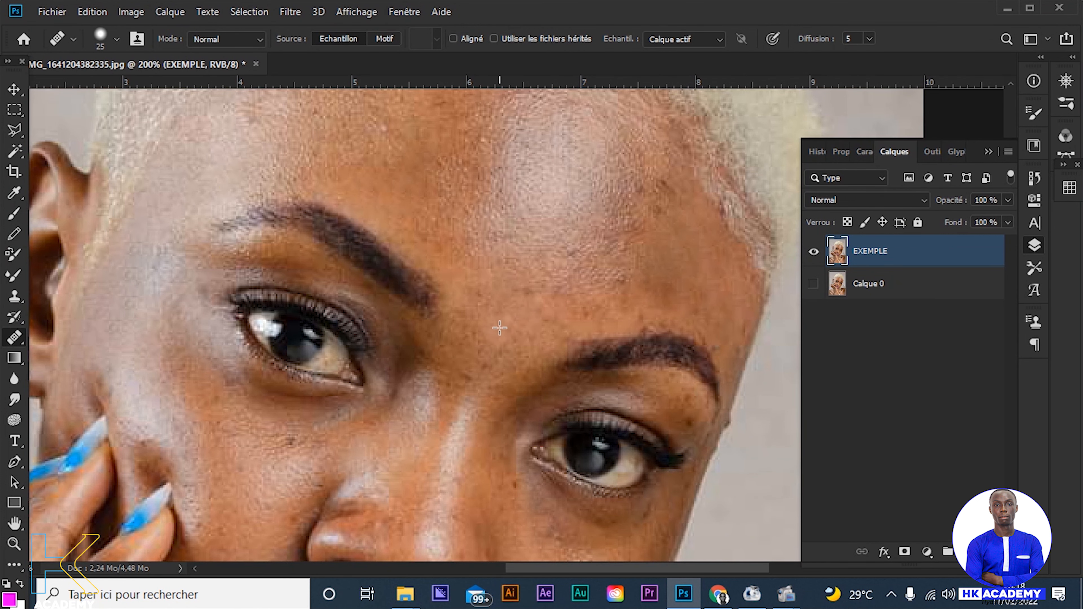
pyautogui.scroll(3, 535, 338)
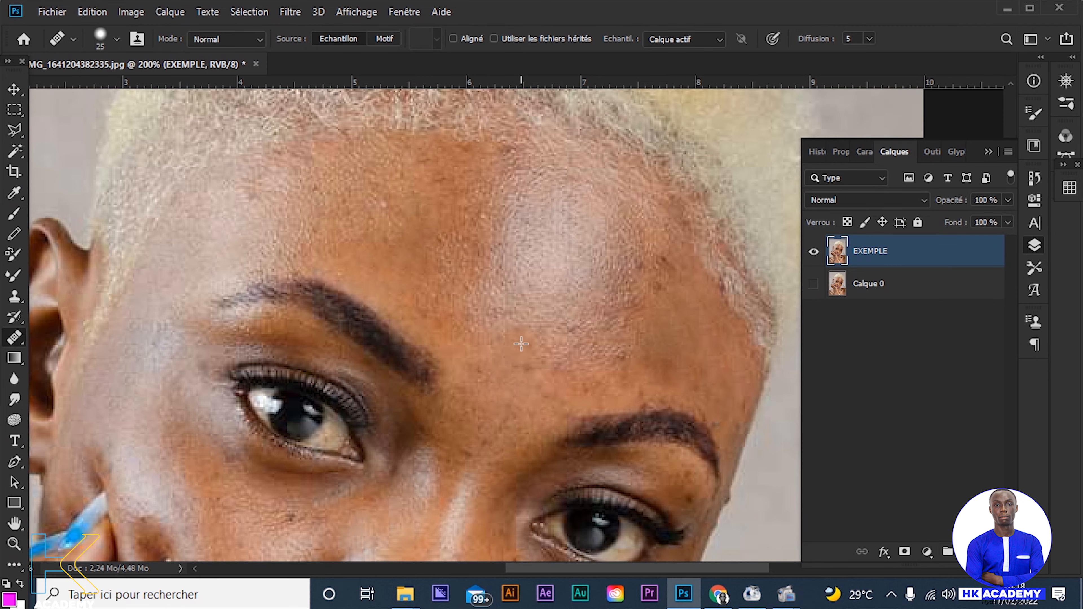
# Step: Heal the cluster of dark spots on the lower cheek beside the hoop earring with the Healing Brush
pyautogui.scroll(-10, 459, 358)
pyautogui.scroll(-20, 440, 366)
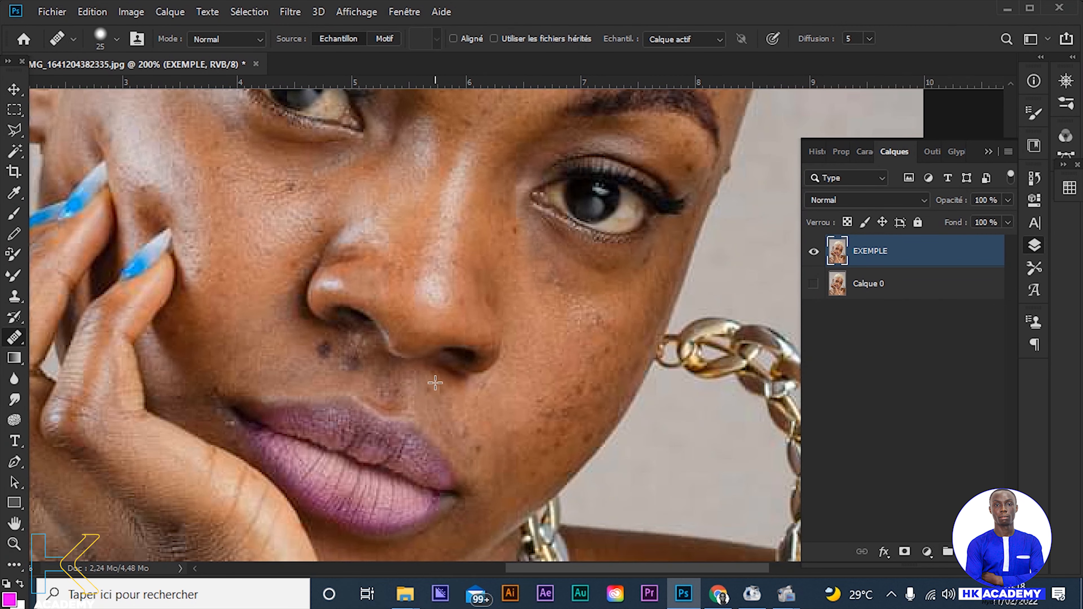
pyautogui.scroll(-15, 365, 402)
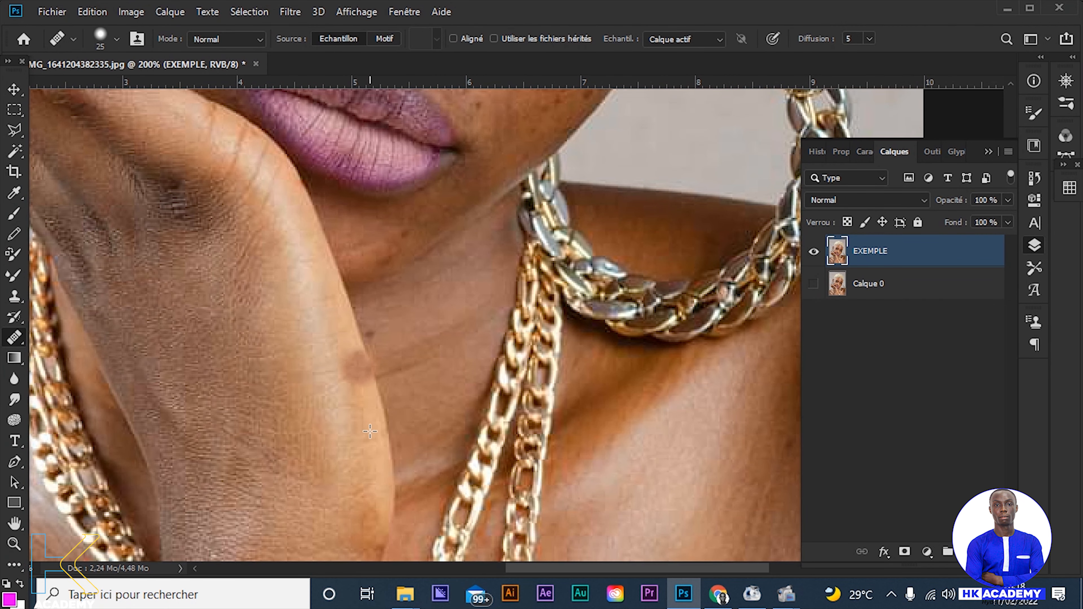
pyautogui.scroll(12, 369, 444)
pyautogui.scroll(3, 369, 444)
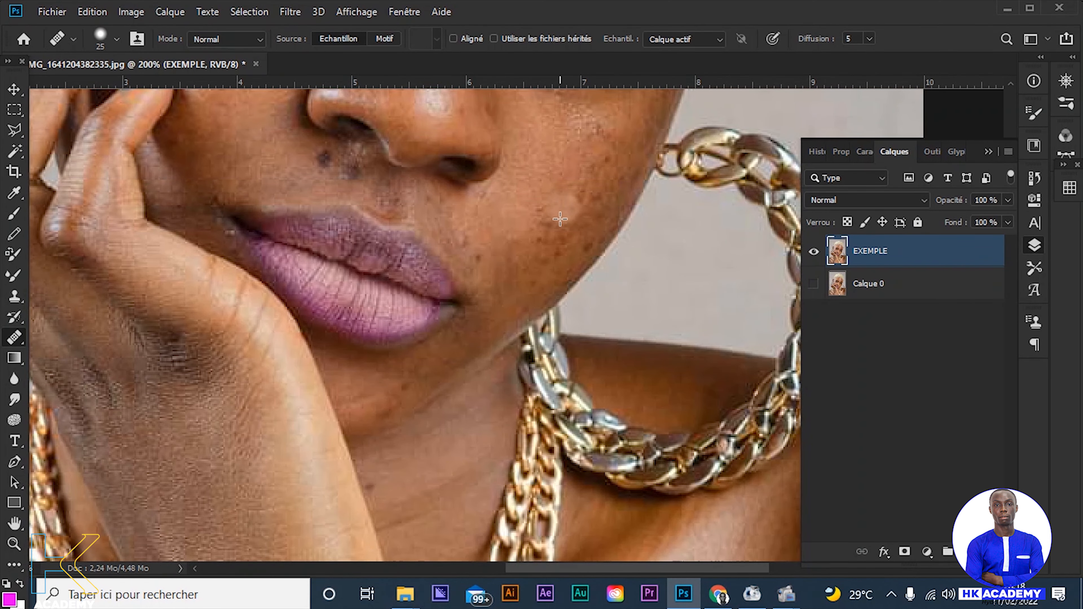
pyautogui.press('h')
pyautogui.moveTo(600, 323)
pyautogui.mouseDown()
pyautogui.moveTo(486, 303)
pyautogui.moveTo(362, 308)
pyautogui.mouseUp()
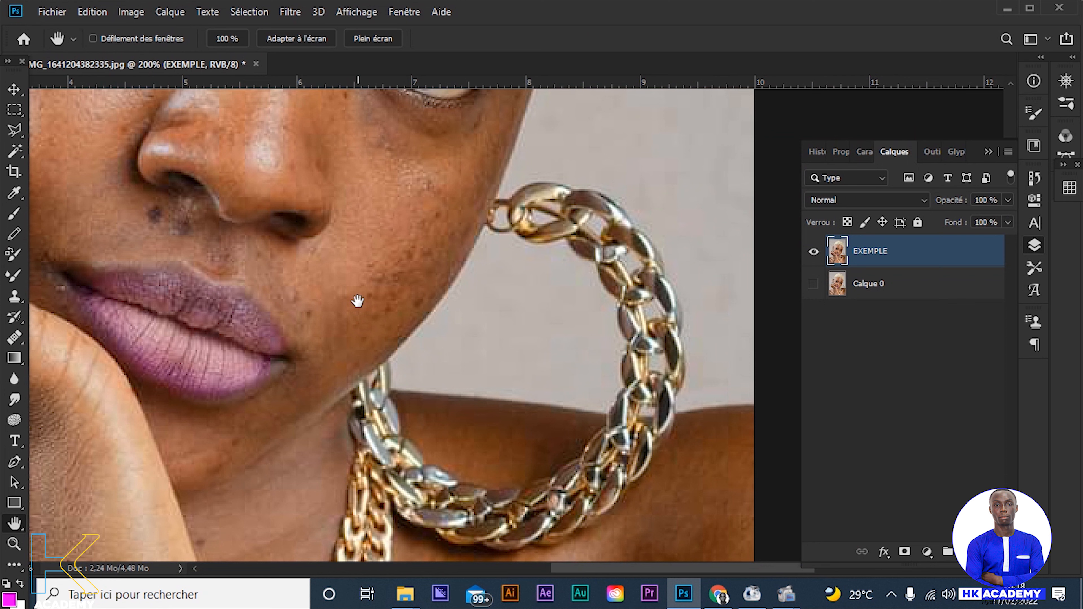
pyautogui.moveTo(223, 329); pyautogui.dragTo(398, 307)
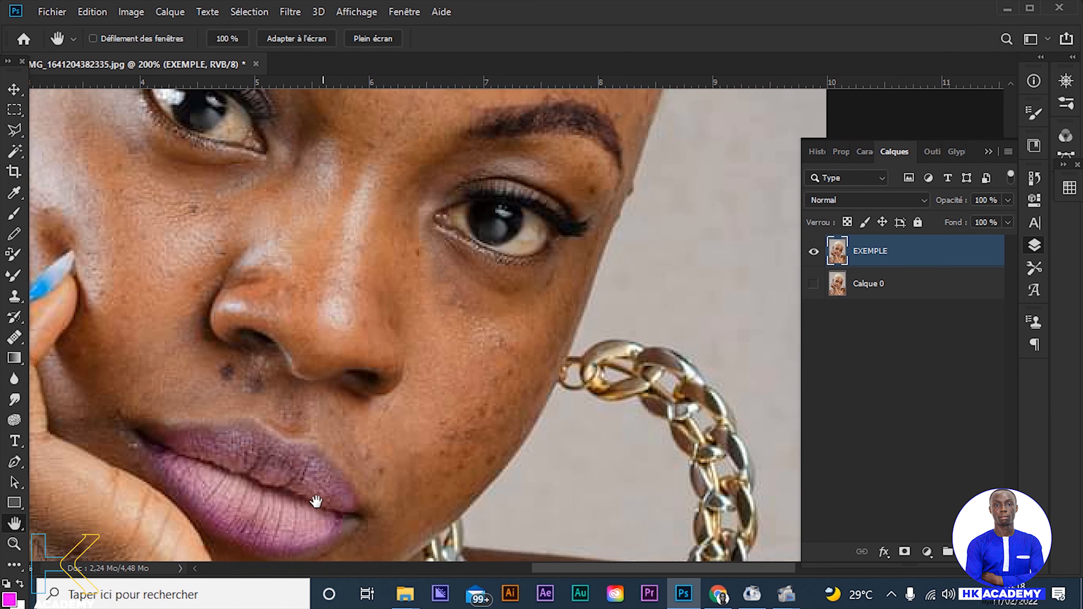
pyautogui.click(14, 337)
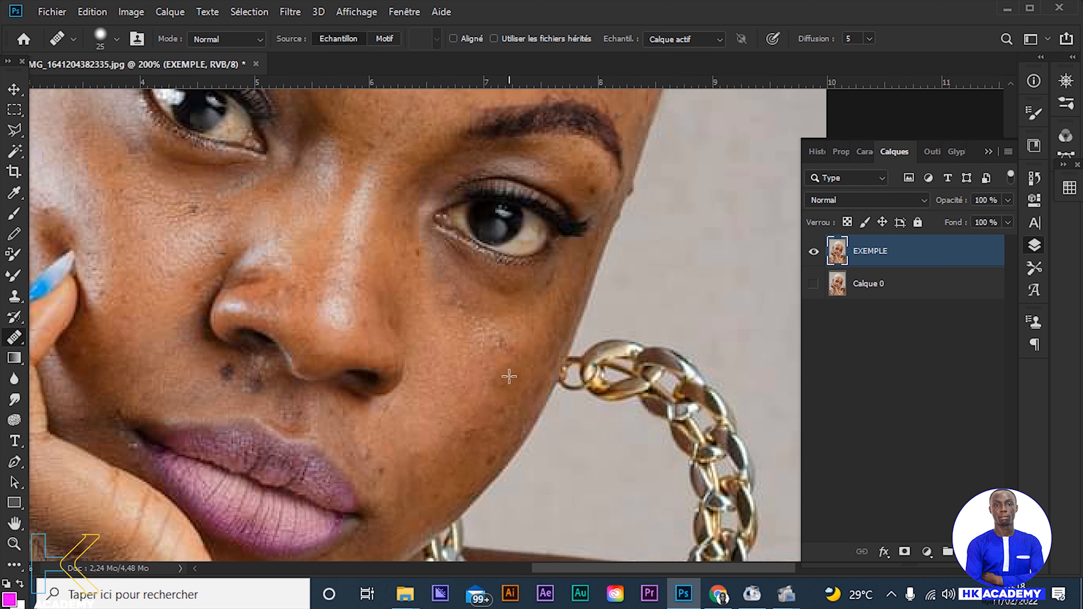
# Step: Try to heal the dark spot at the outer edge of the cheek along the jawline
pyautogui.click(495, 459)
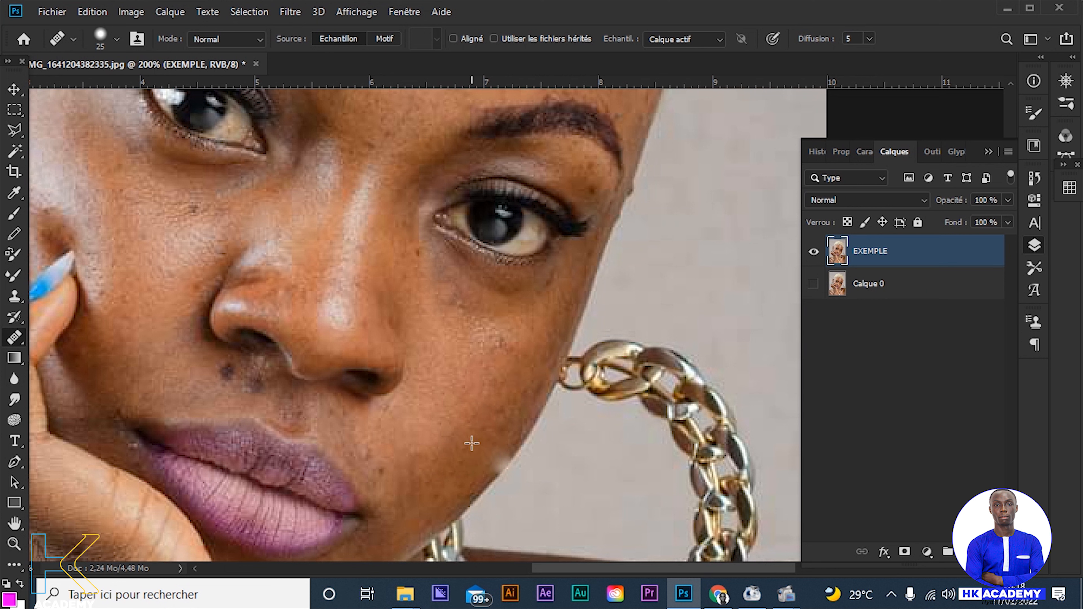
pyautogui.hotkey('ctrl', 'z')
pyautogui.click(494, 460)
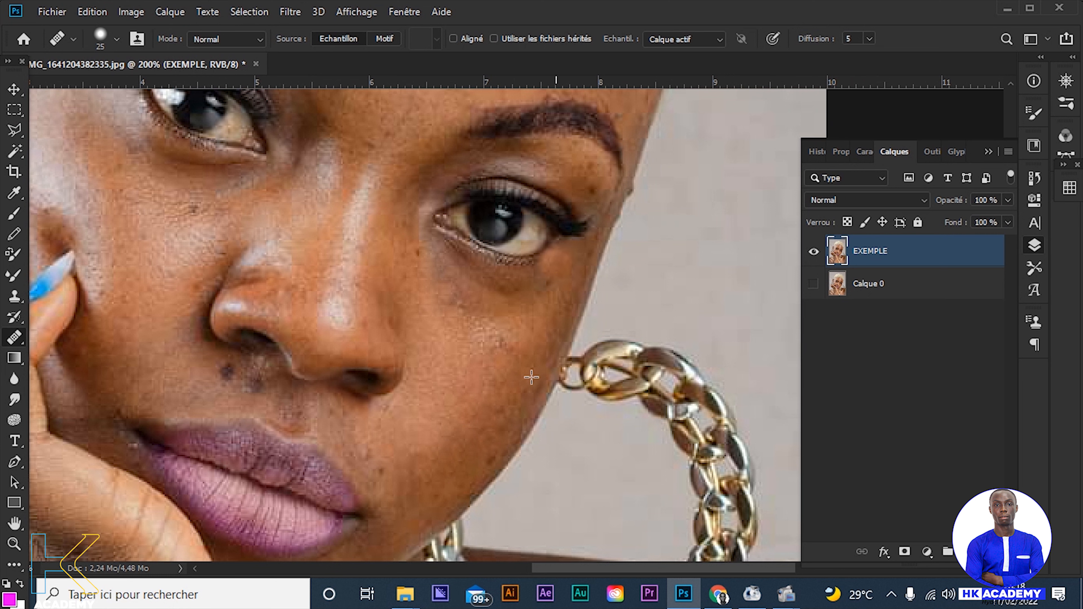
# Step: Set the brush size to 11 px and heal the small dark spots along the jawline's edge
pyautogui.click(112, 36)
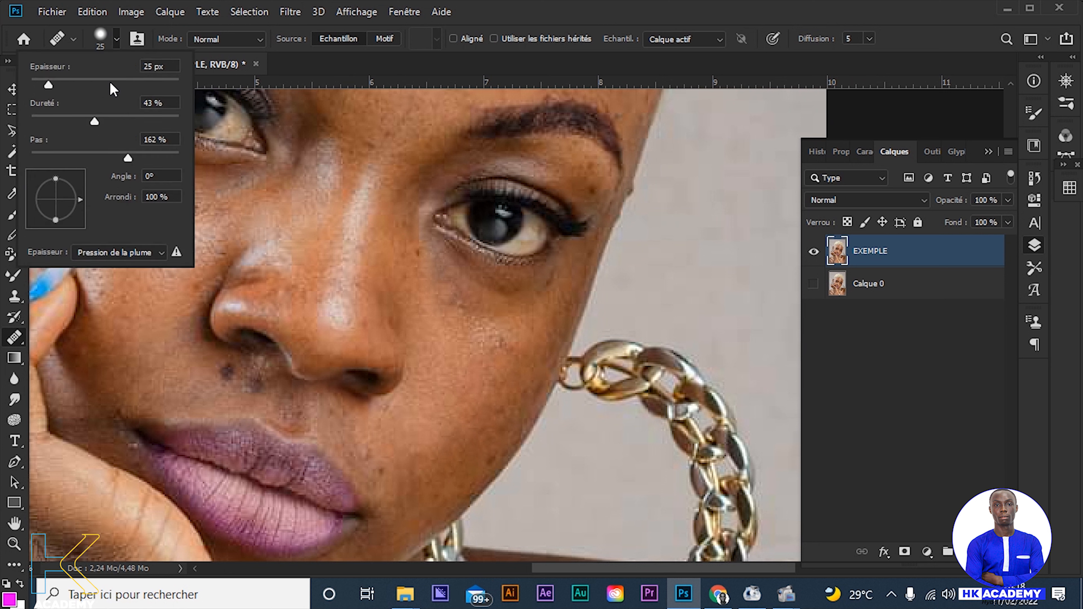
pyautogui.moveTo(54, 83); pyautogui.dragTo(42, 85)
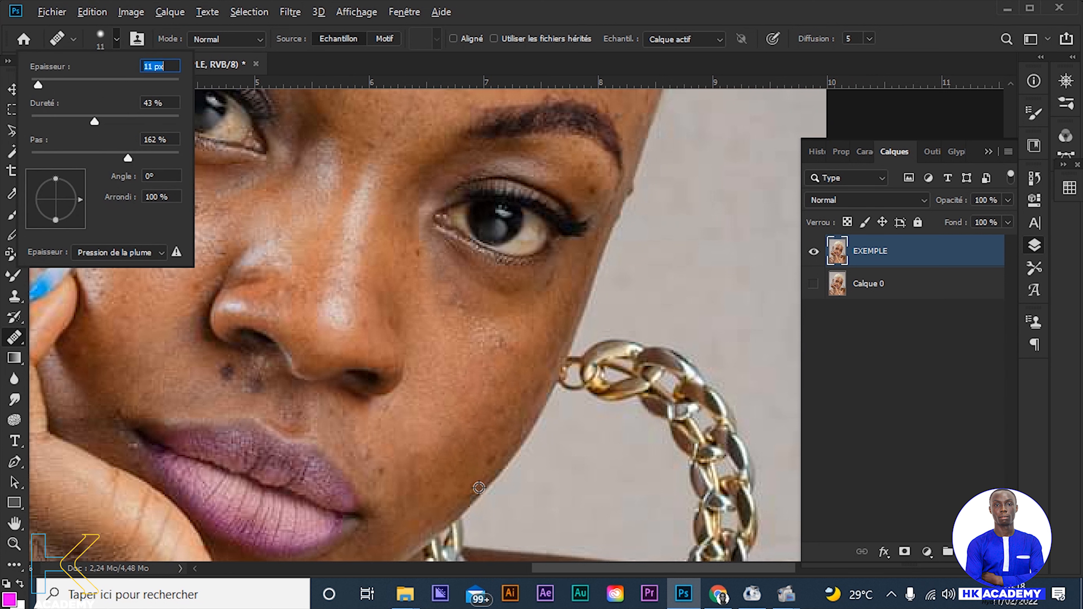
pyautogui.press('Return')
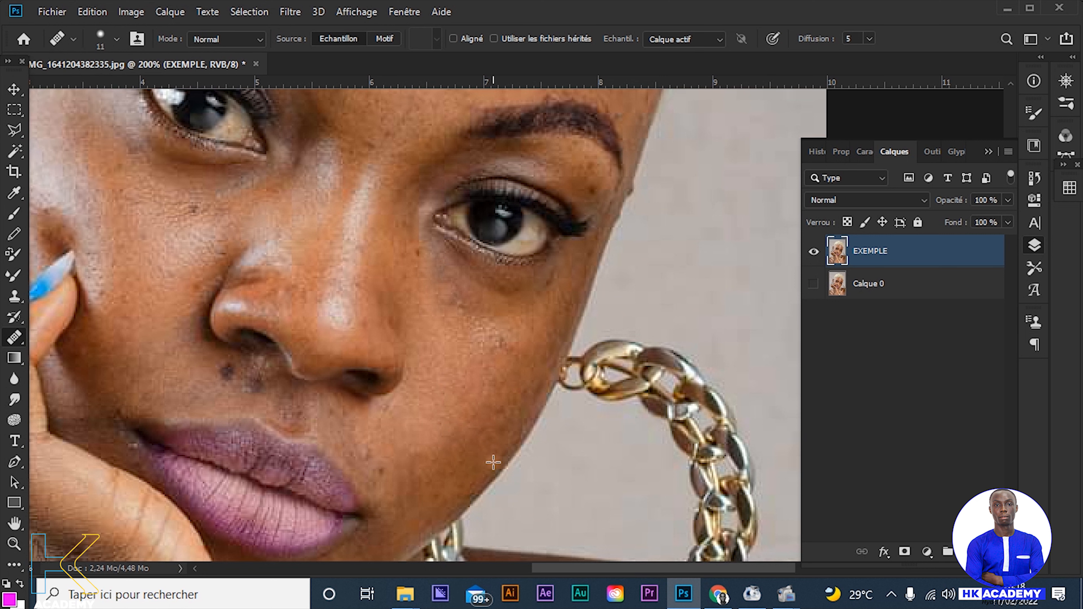
pyautogui.scroll(-3, 413, 459)
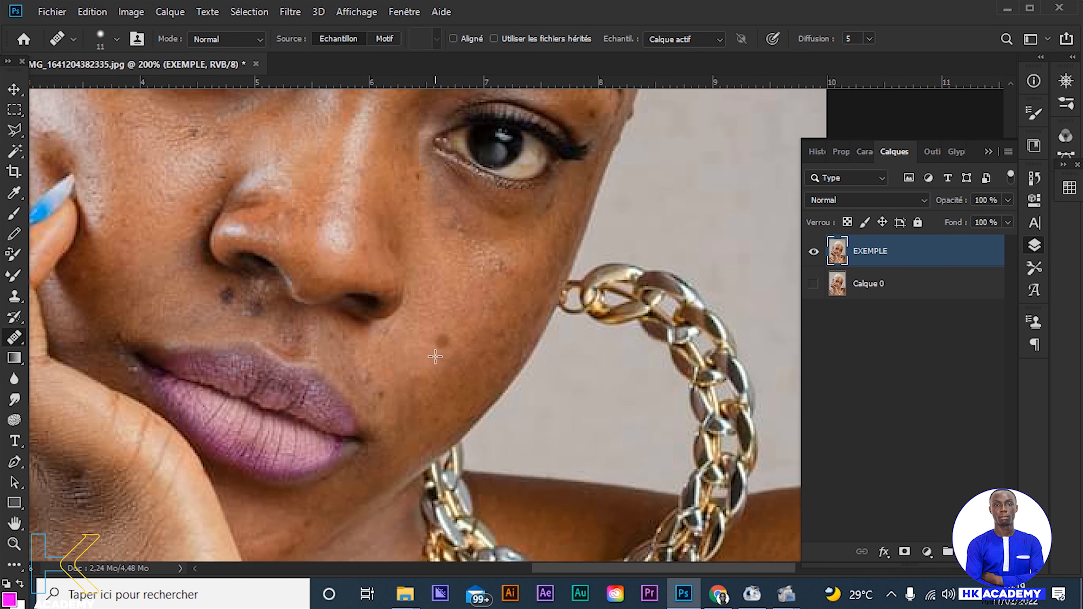
# Step: Move the layer Calque 0 above EXEMPLE, then hide EXEMPLE and show Calque 0 to compare the original with the retouch
pyautogui.moveTo(877, 293); pyautogui.dragTo(859, 234)
pyautogui.scroll(2, 333, 356)
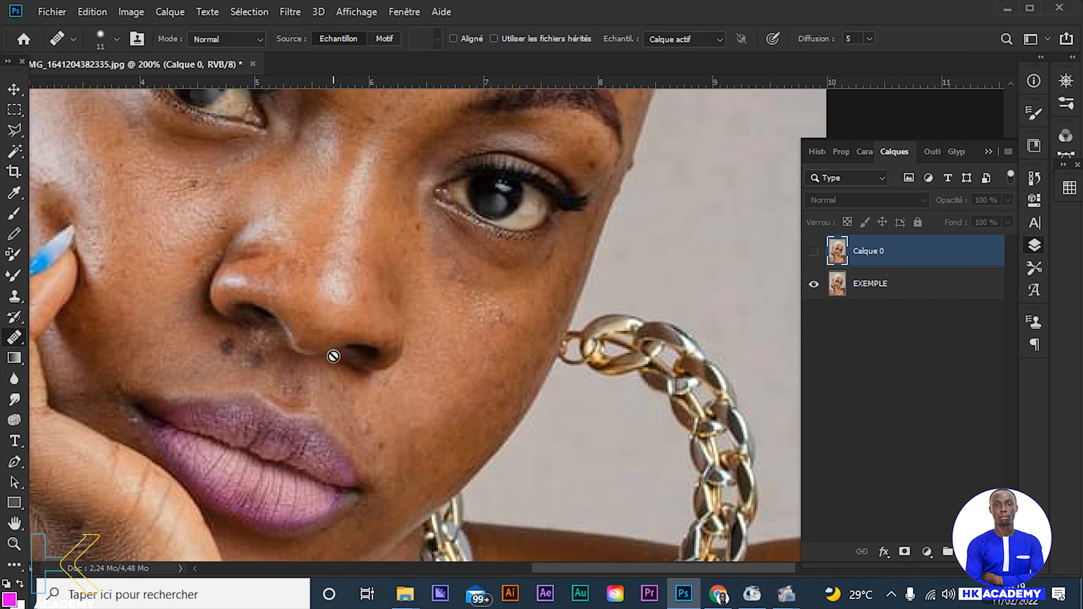
pyautogui.scroll(5, 333, 356)
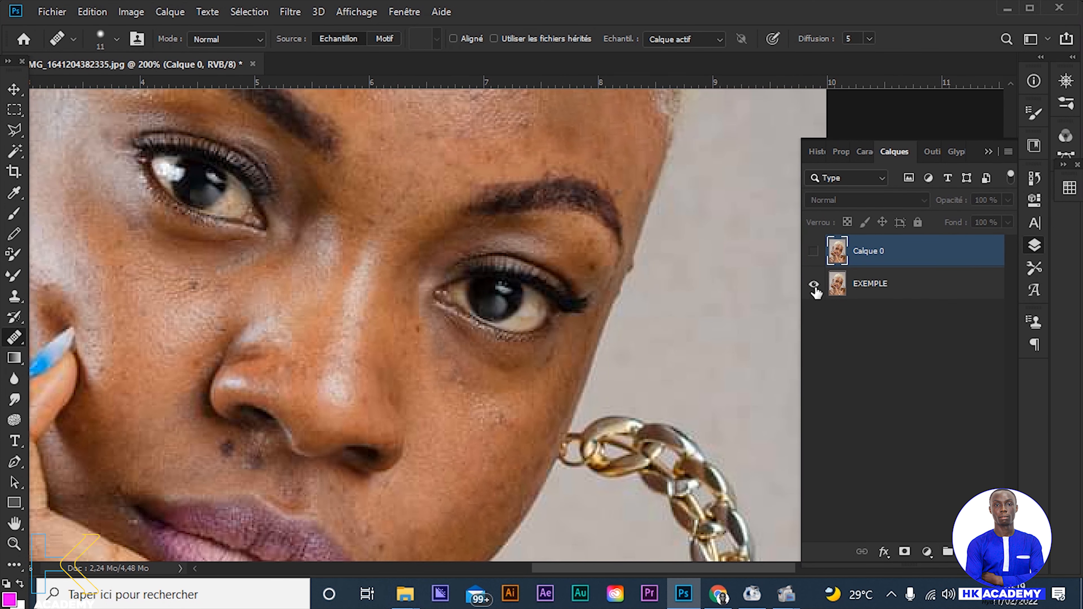
pyautogui.click(814, 285)
pyautogui.click(814, 258)
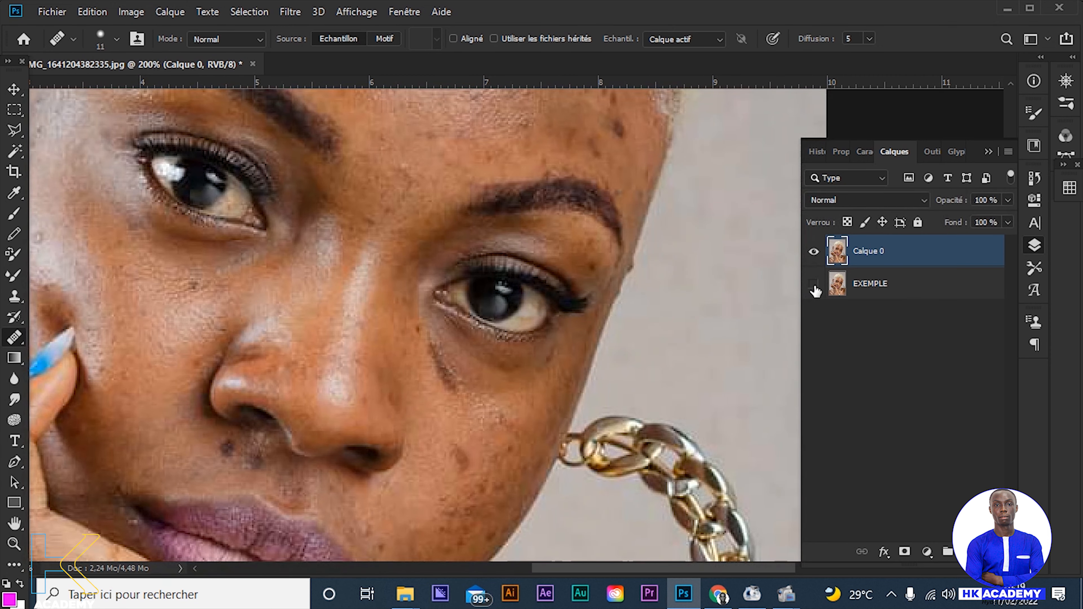
# Step: Show EXEMPLE and toggle Calque 0 repeatedly to compare the original with the retouch, then leave Calque 0 hidden and select EXEMPLE
pyautogui.click(815, 255)
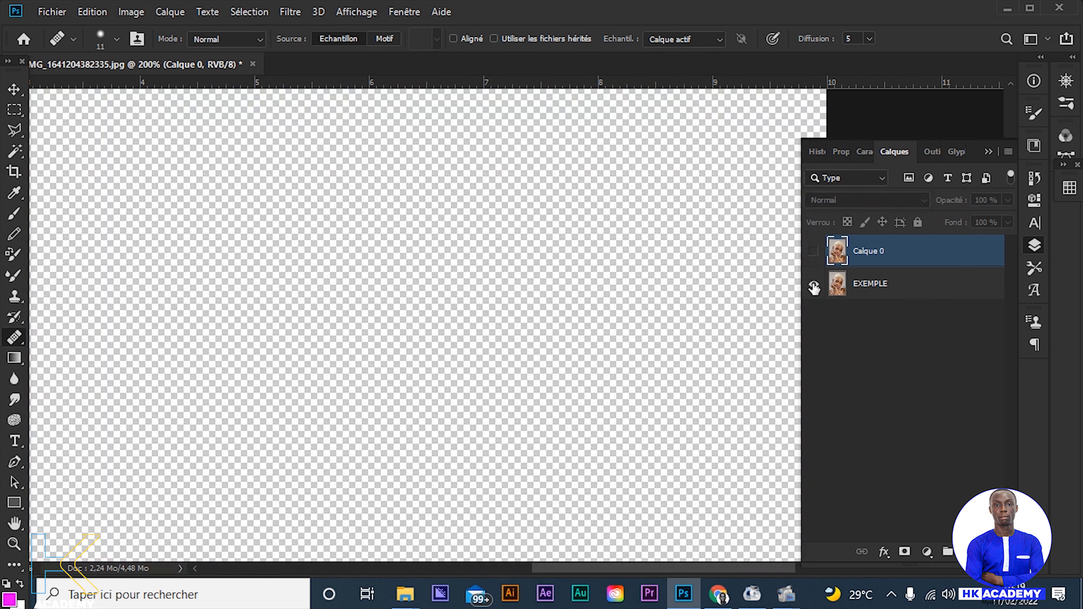
pyautogui.click(813, 285)
pyautogui.click(811, 254)
pyautogui.click(810, 254)
pyautogui.click(811, 255)
pyautogui.click(811, 255)
pyautogui.click(811, 255)
pyautogui.click(811, 255)
pyautogui.click(811, 255)
pyautogui.click(811, 254)
pyautogui.click(810, 255)
pyautogui.click(810, 254)
pyautogui.click(811, 255)
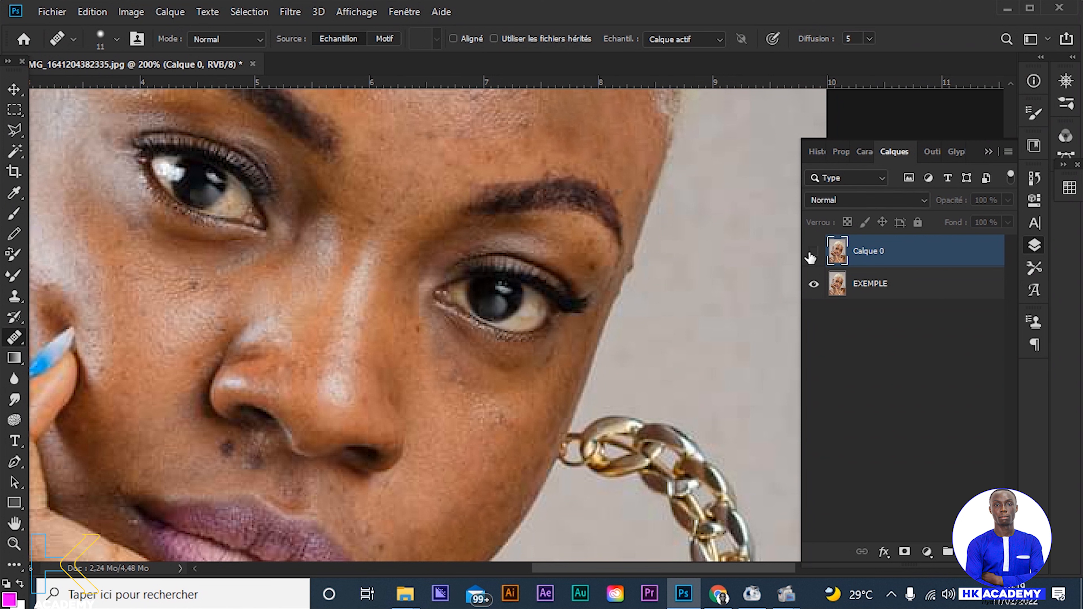
pyautogui.click(810, 255)
pyautogui.click(866, 294)
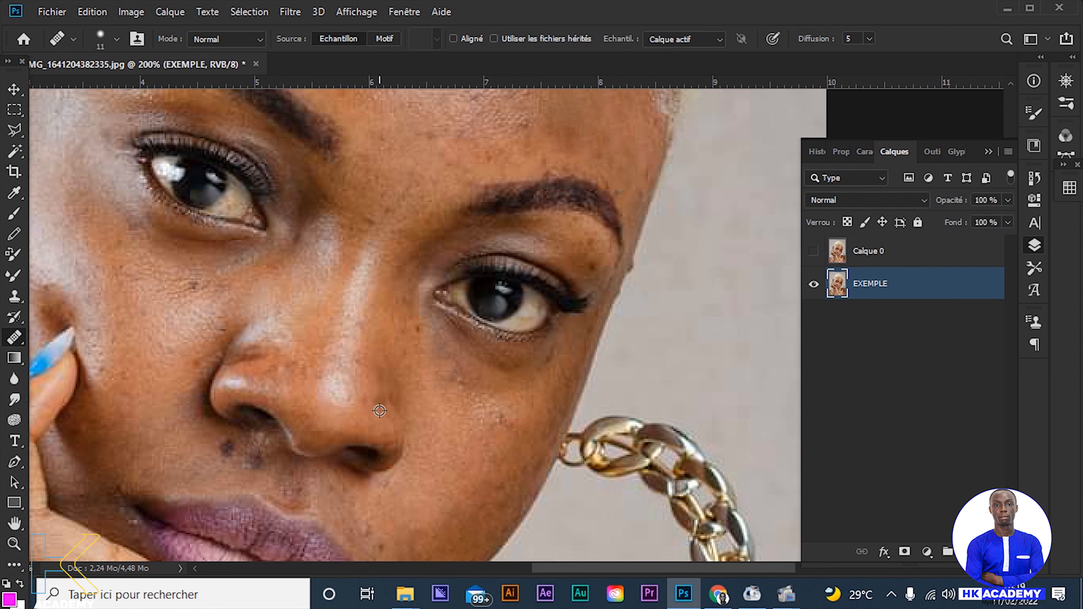
# Step: Inspect the retouched cheek, jawline and forehead on EXEMPLE at several magnifications for remaining blemishes
pyautogui.keyDown('alt'); pyautogui.click(441, 397); pyautogui.keyUp('alt')
pyautogui.scroll(1, 589, 407)
pyautogui.scroll(-5, 409, 445)
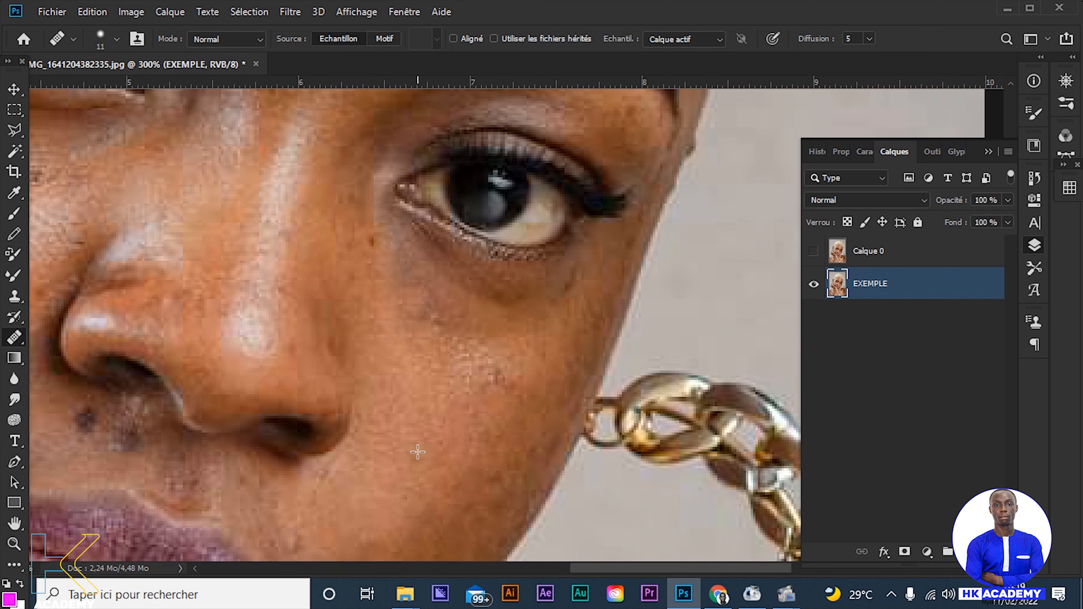
pyautogui.scroll(-2, 409, 445)
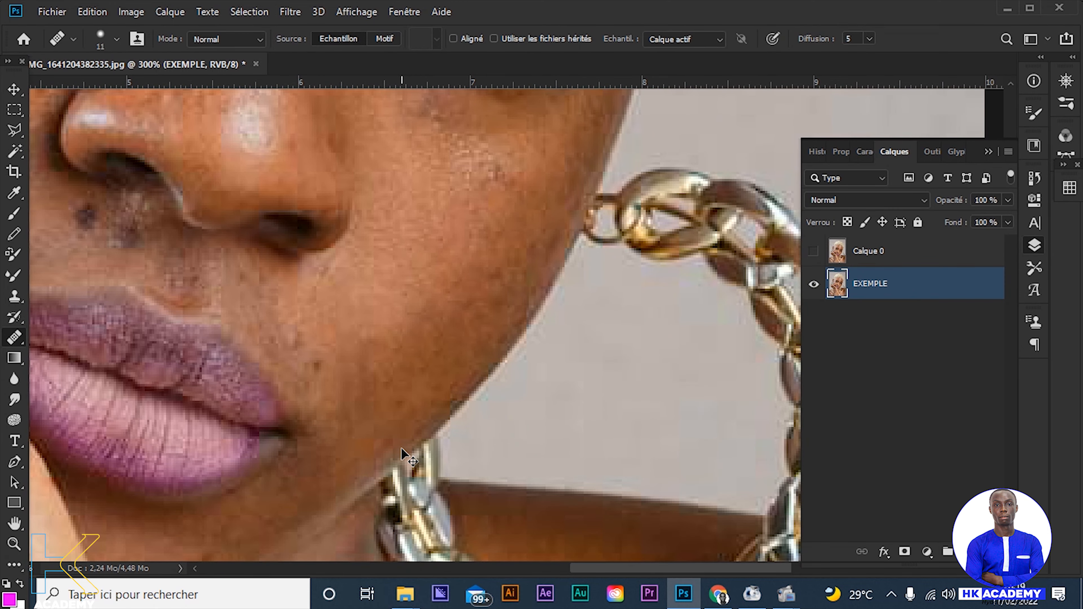
pyautogui.hotkey('ctrl', '-')
pyautogui.hotkey('ctrl', '-')
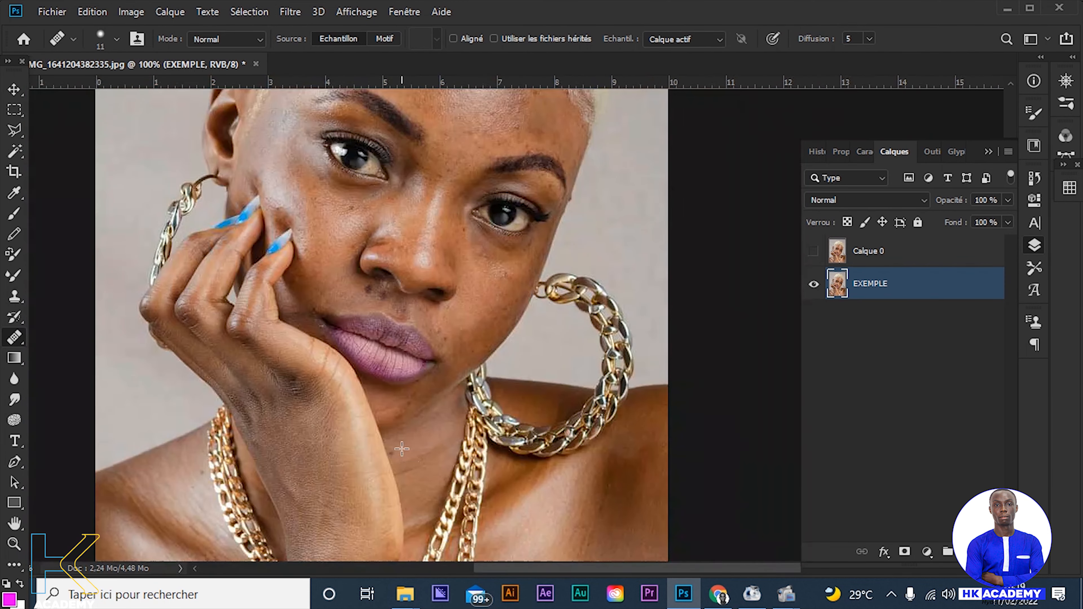
pyautogui.scroll(3, 382, 241)
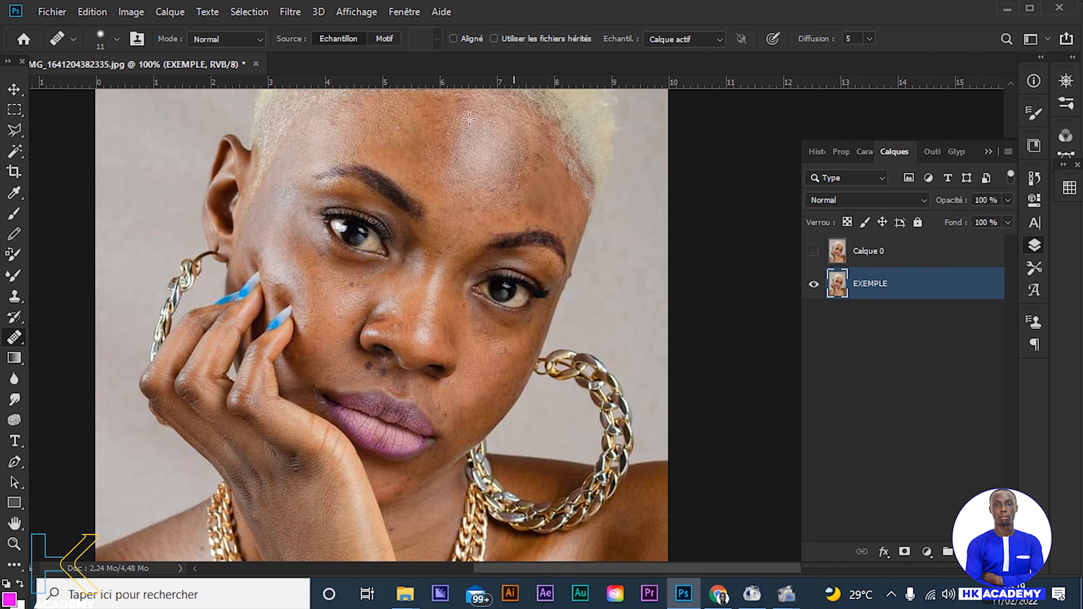
pyautogui.scroll(1, 445, 137)
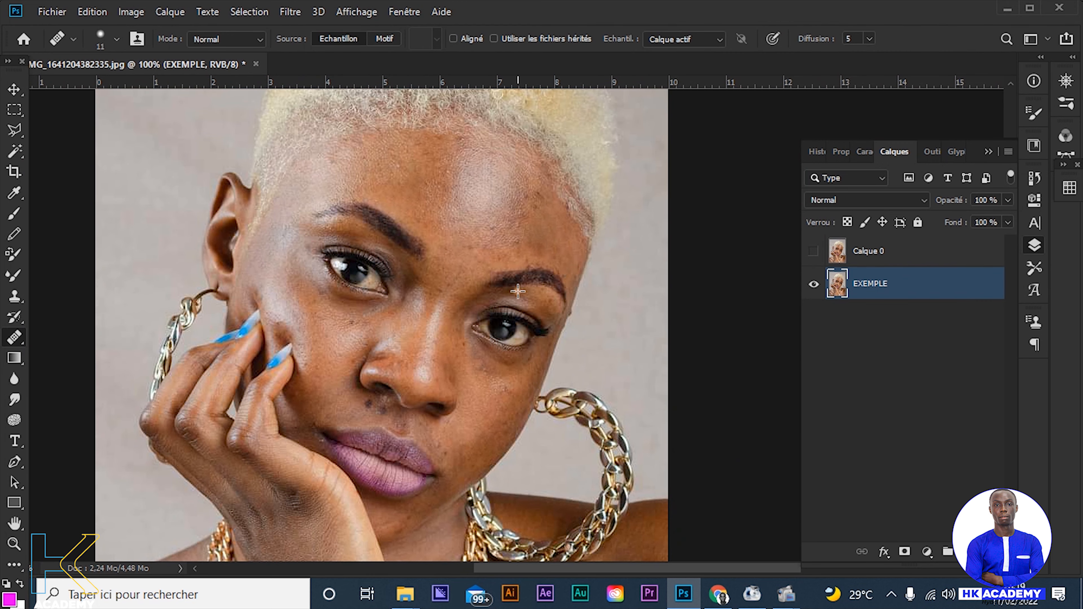
pyautogui.hotkey('ctrl', '+')
pyautogui.hotkey('ctrl', '+')
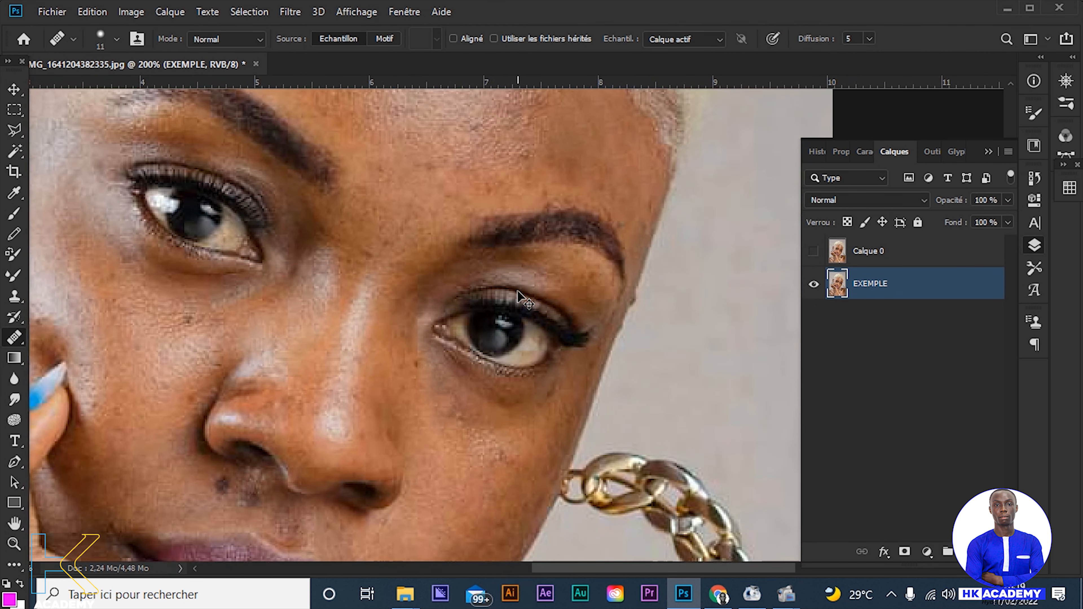
pyautogui.scroll(6, 511, 295)
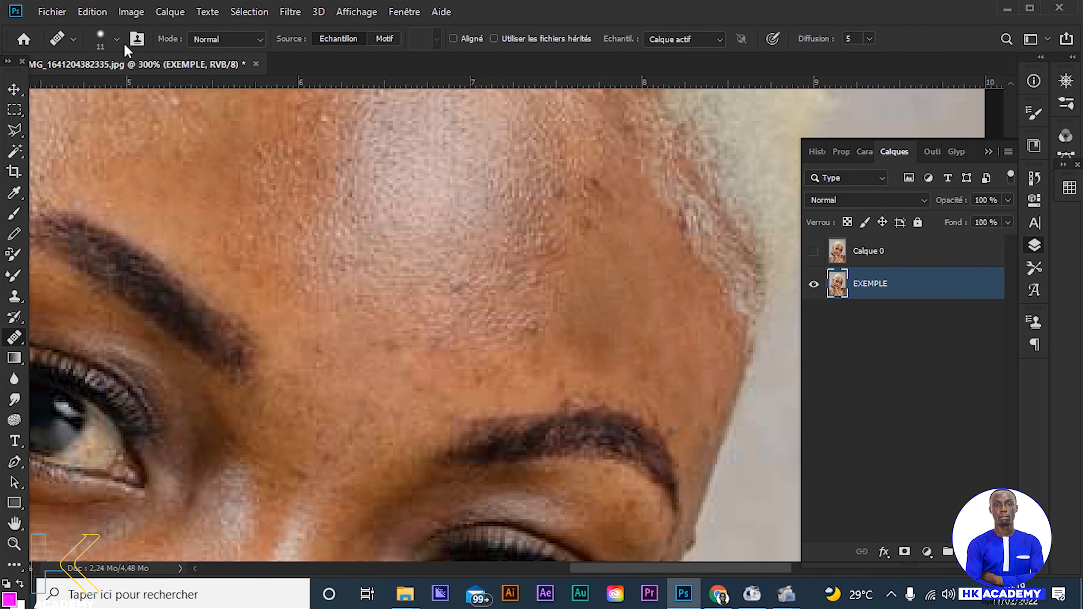
# Step: Set the healing brush size to 18 px, heal the dark spot on the upper forehead near the hairline, and switch to the Move tool
pyautogui.click(117, 39)
pyautogui.moveTo(38, 84)
pyautogui.mouseDown()
pyautogui.moveTo(103, 85)
pyautogui.moveTo(44, 90)
pyautogui.mouseUp()
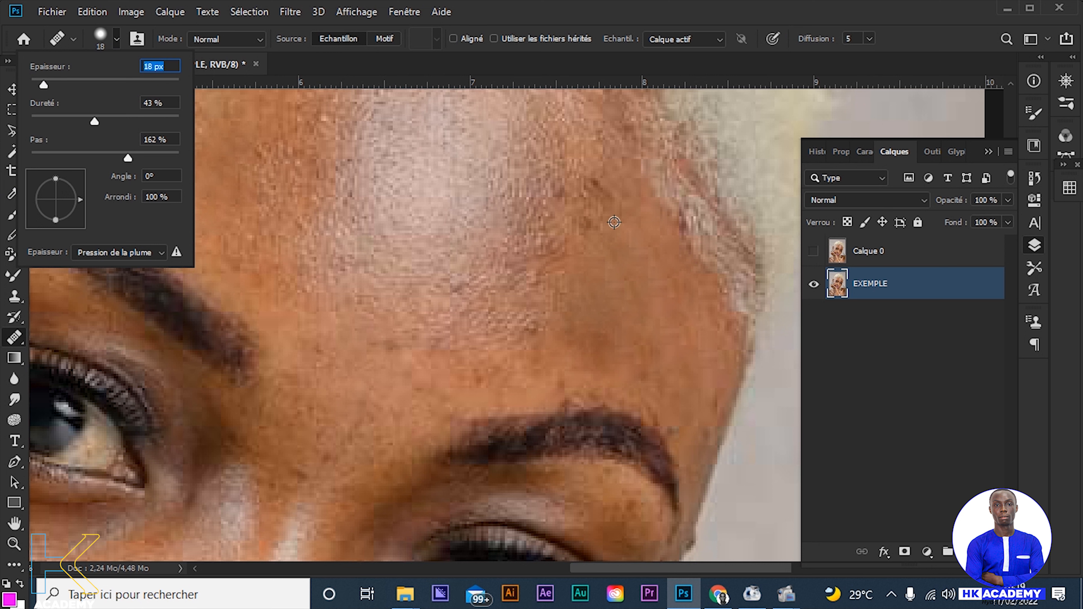
pyautogui.click(624, 224)
pyautogui.click(596, 191)
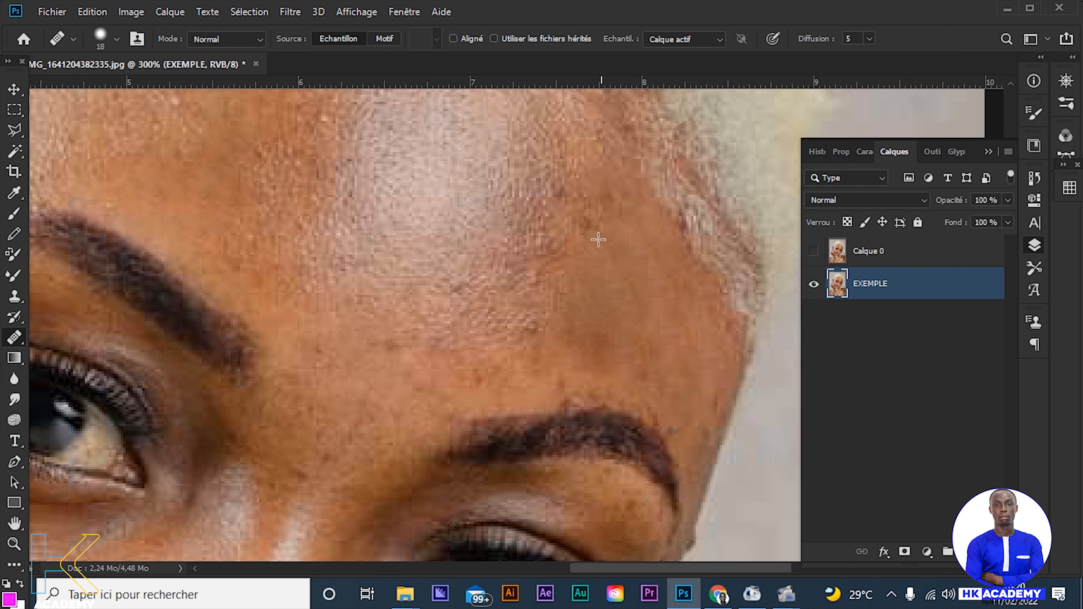
pyautogui.hotkey('ctrl', '1')
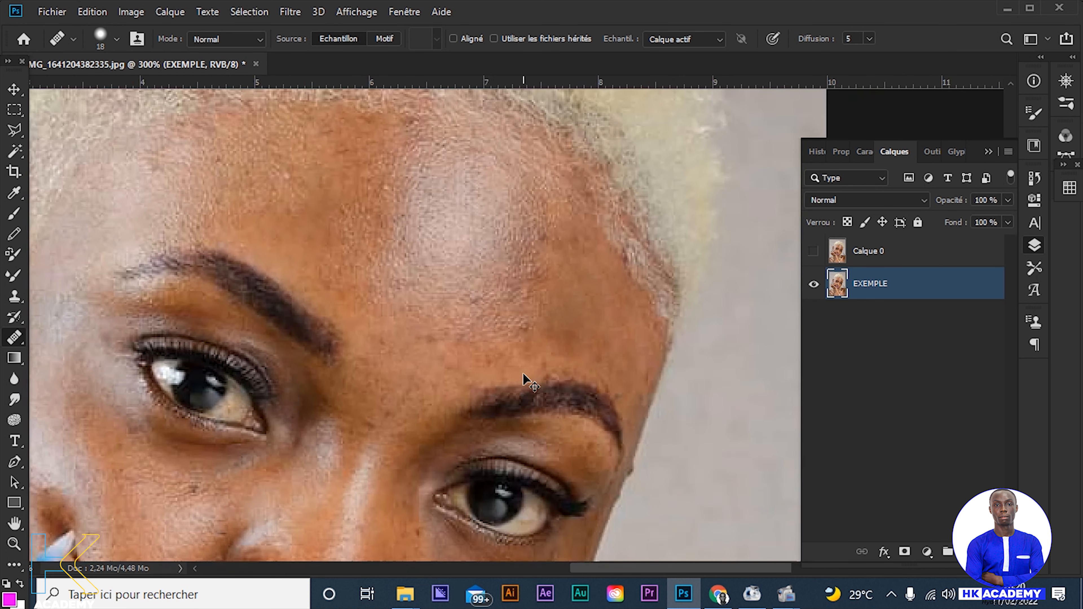
pyautogui.press('v')
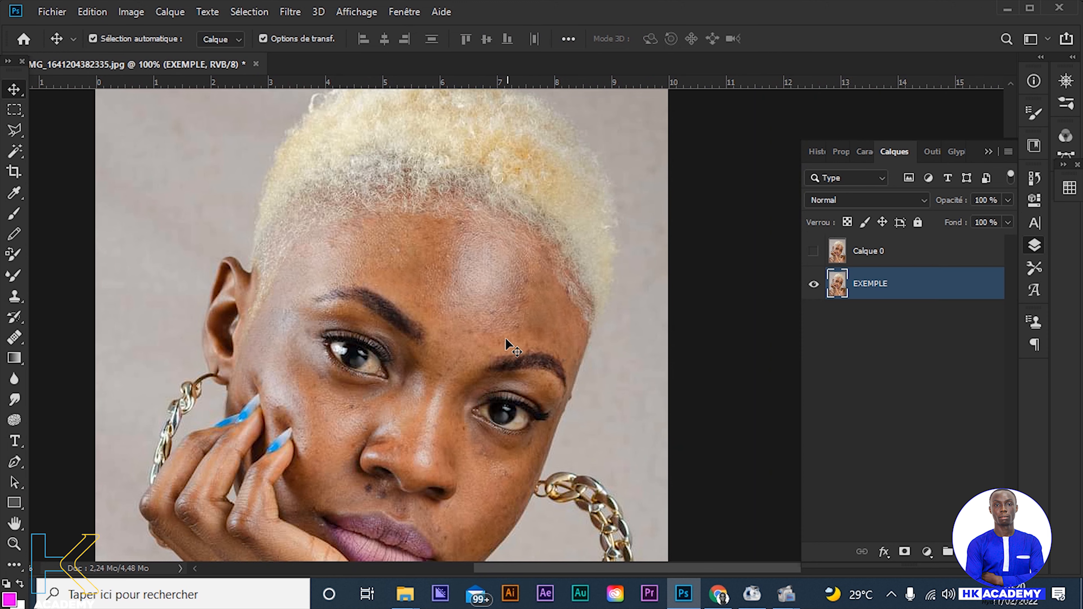
# Step: Duplicate the layer EXEMPLE under the name EXEMPLE copie, hide the copy and select EXEMPLE again
pyautogui.scroll(-5, 419, 388)
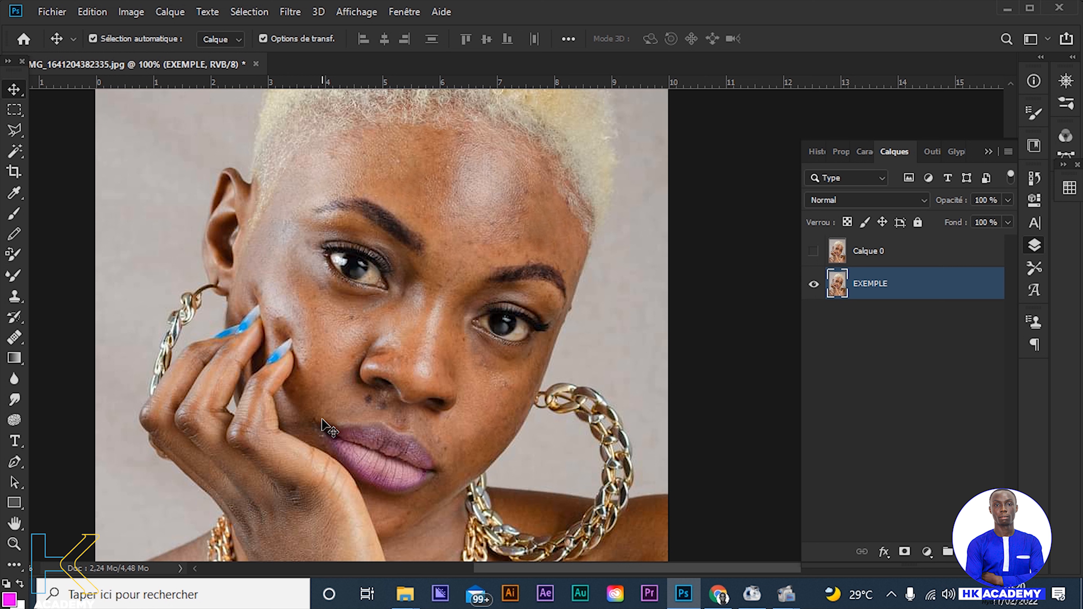
pyautogui.scroll(-2, 302, 525)
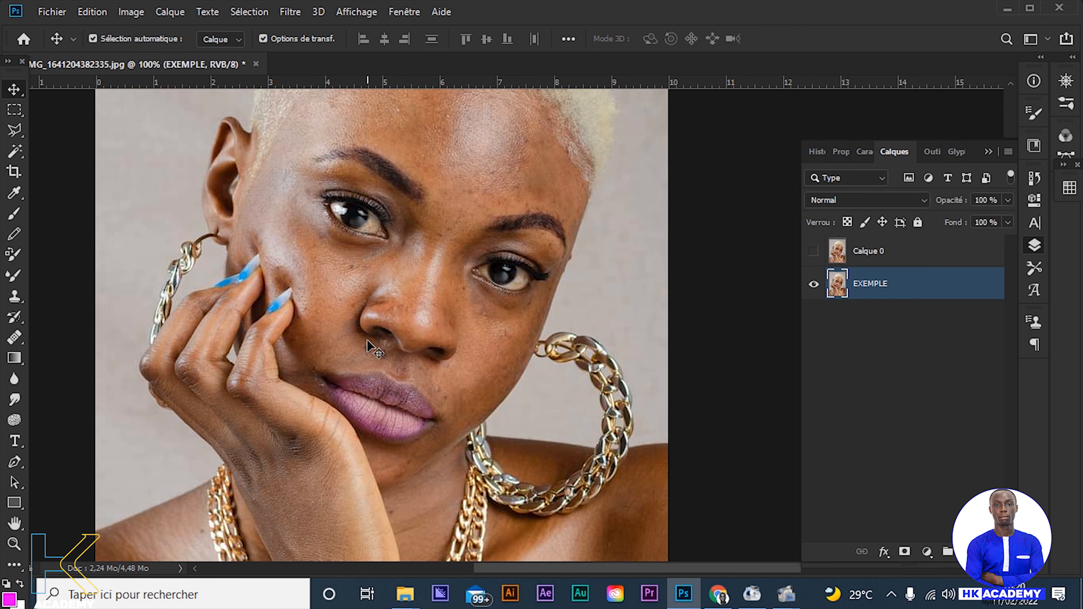
pyautogui.scroll(2, 369, 290)
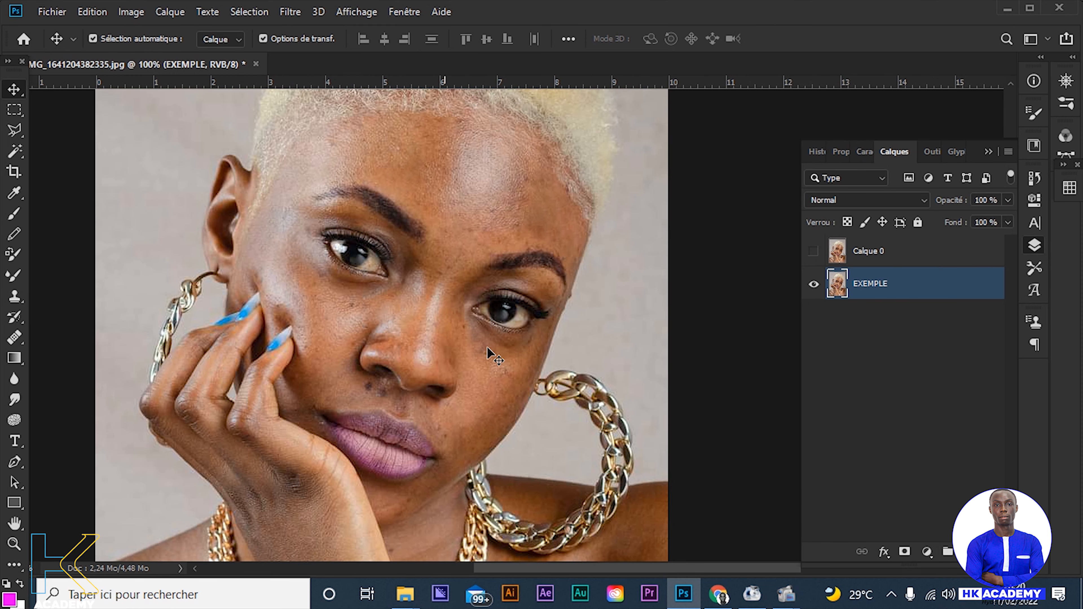
pyautogui.rightClick(906, 289)
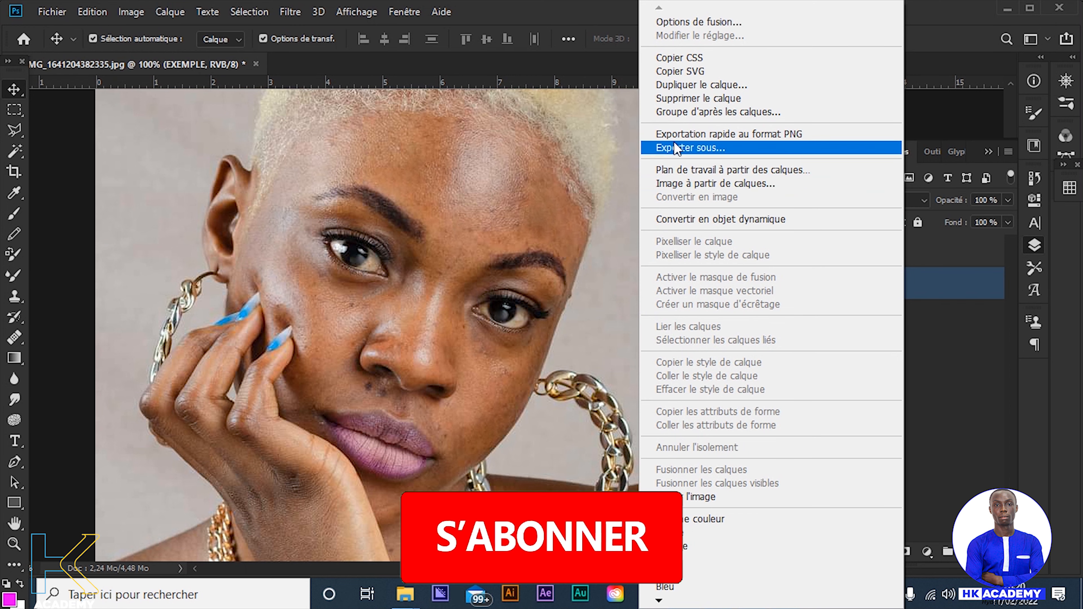
pyautogui.click(678, 85)
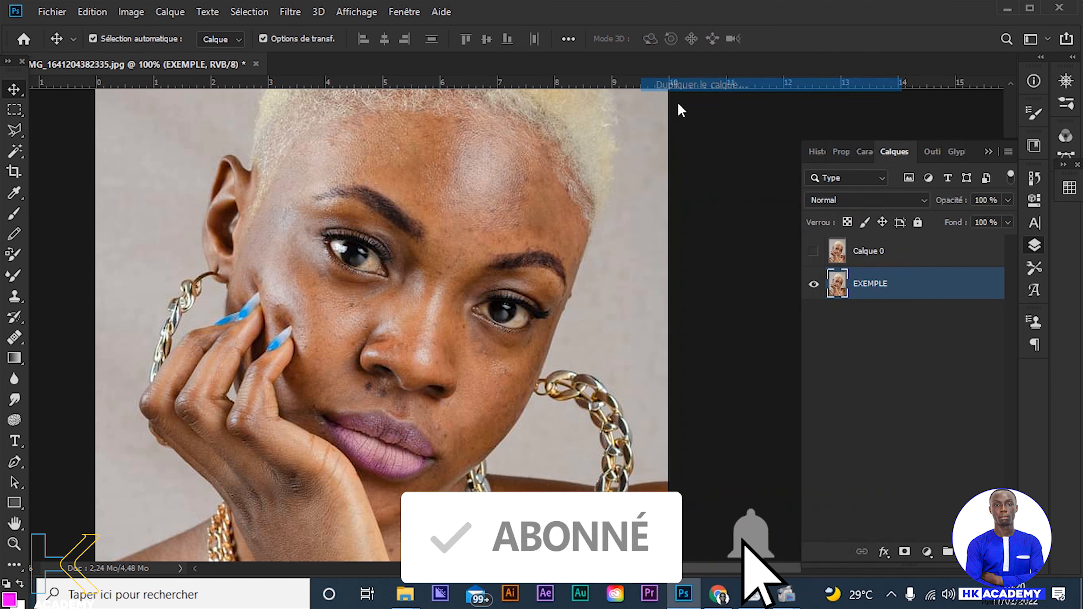
pyautogui.click(683, 152)
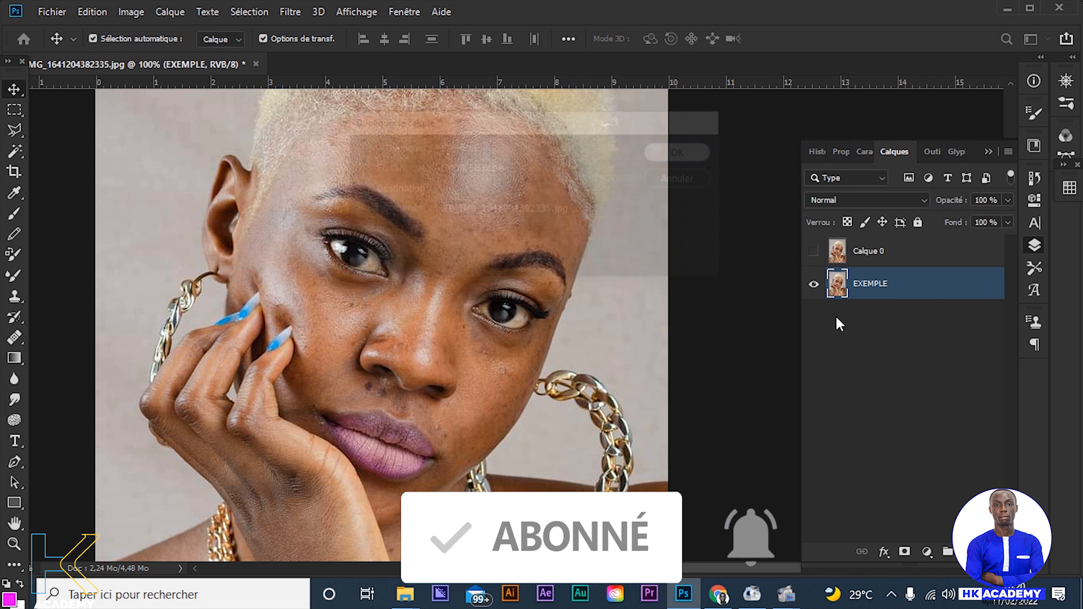
pyautogui.click(813, 284)
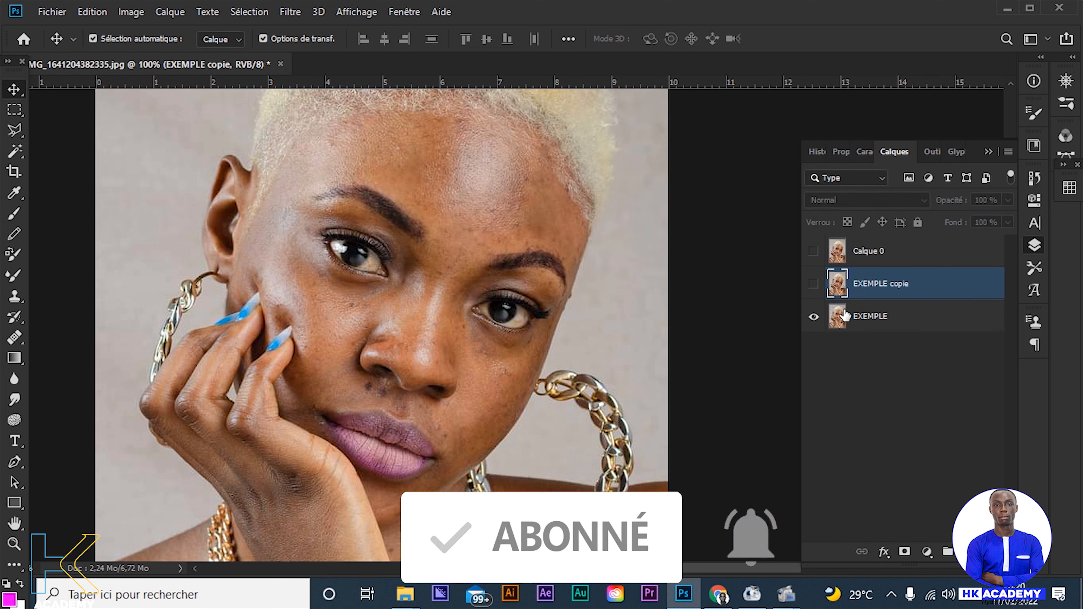
pyautogui.click(874, 317)
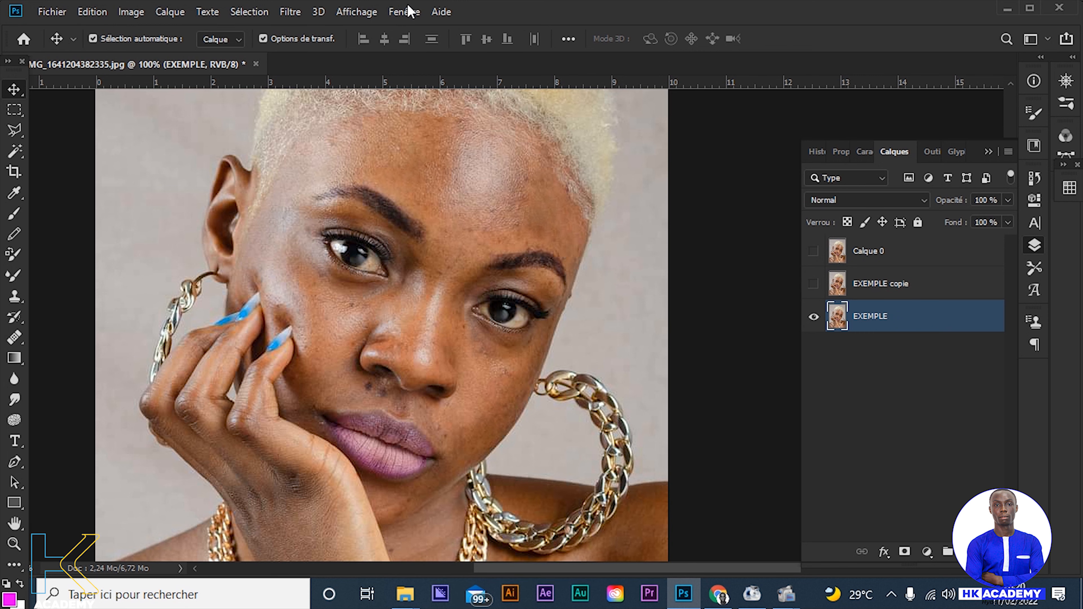
# Step: Convert the layer EXEMPLE to a smart object
pyautogui.scroll(-1, 410, 112)
pyautogui.hotkey('ctrl', '-')
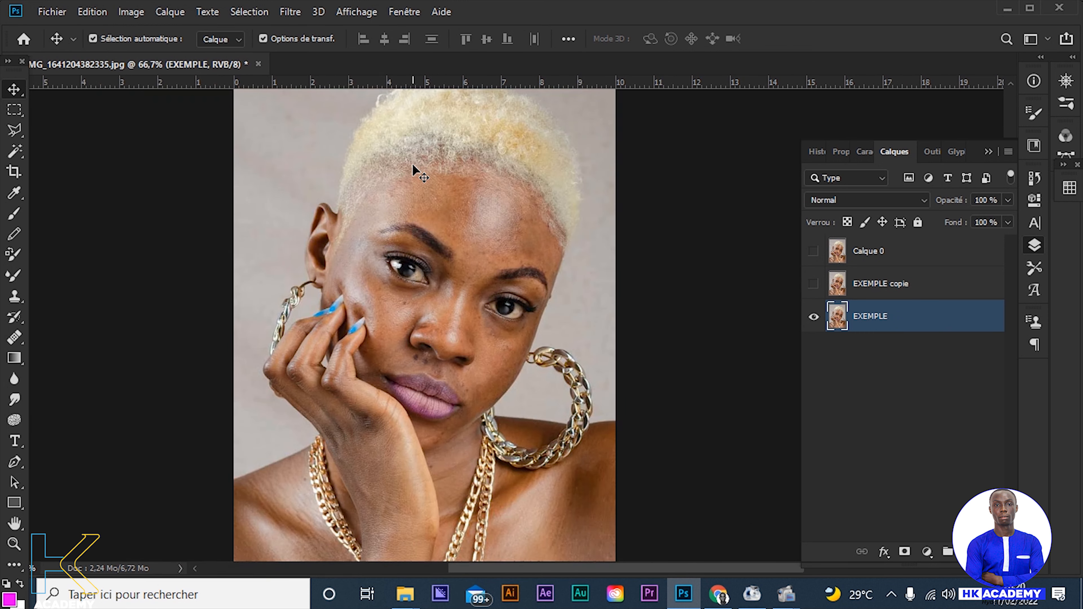
pyautogui.hotkey('ctrl', '+')
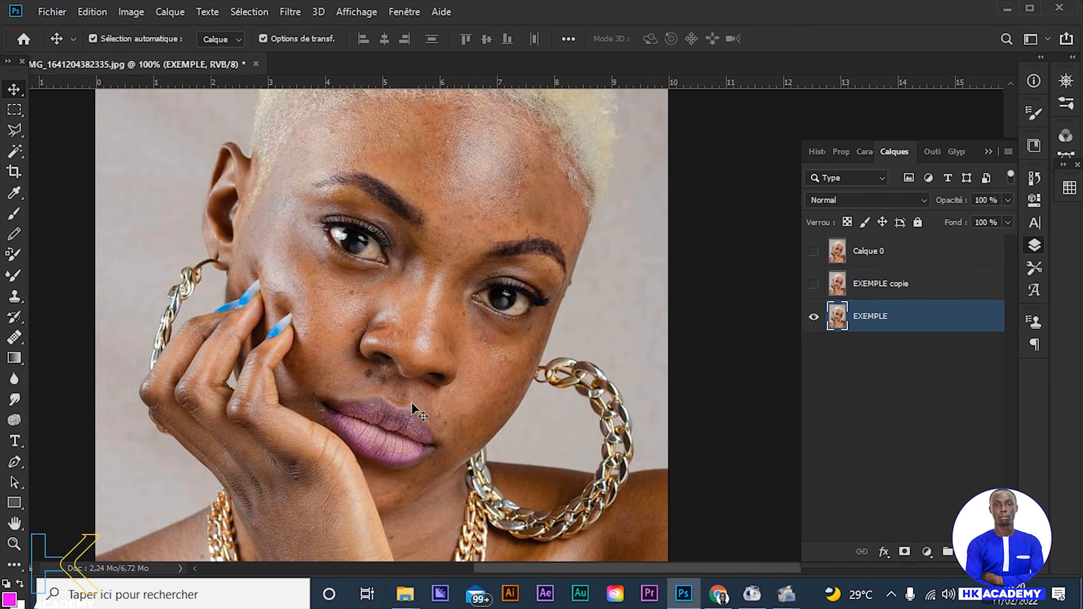
pyautogui.scroll(2, 377, 393)
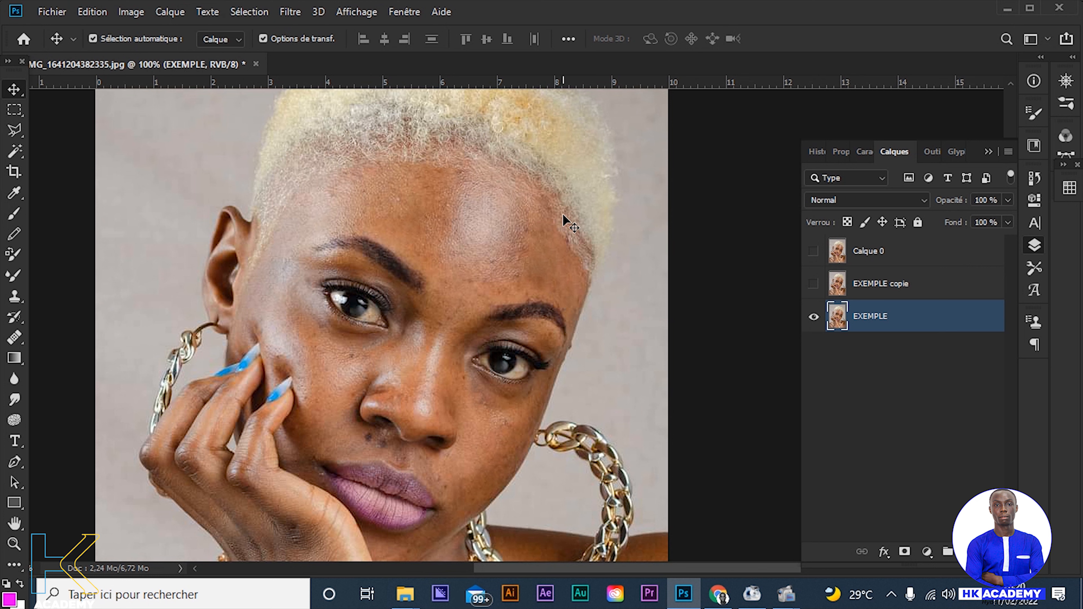
pyautogui.rightClick(901, 324)
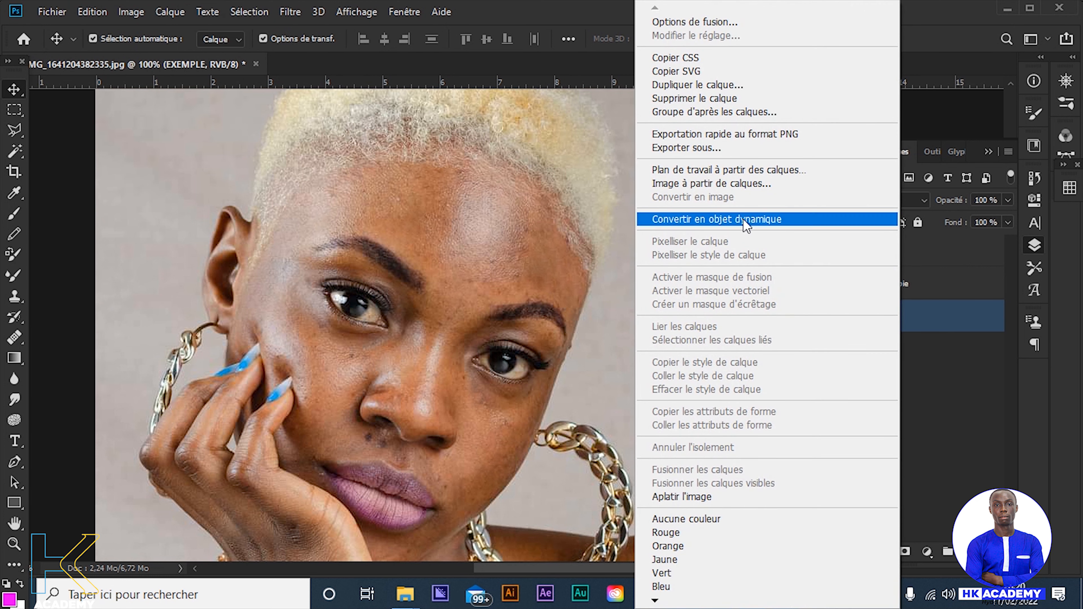
pyautogui.click(723, 220)
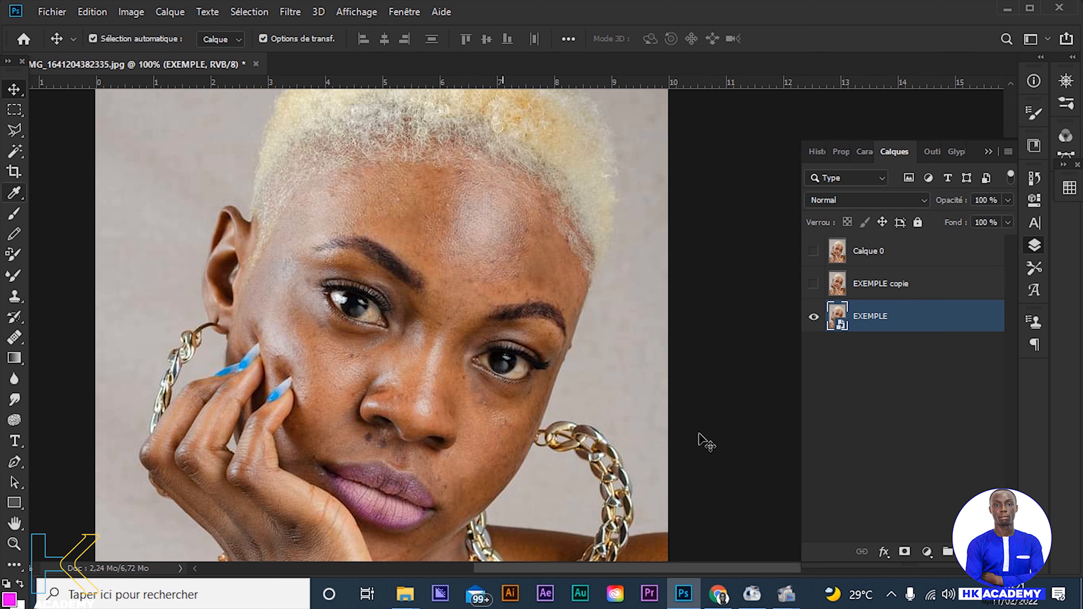
pyautogui.rightClick(892, 320)
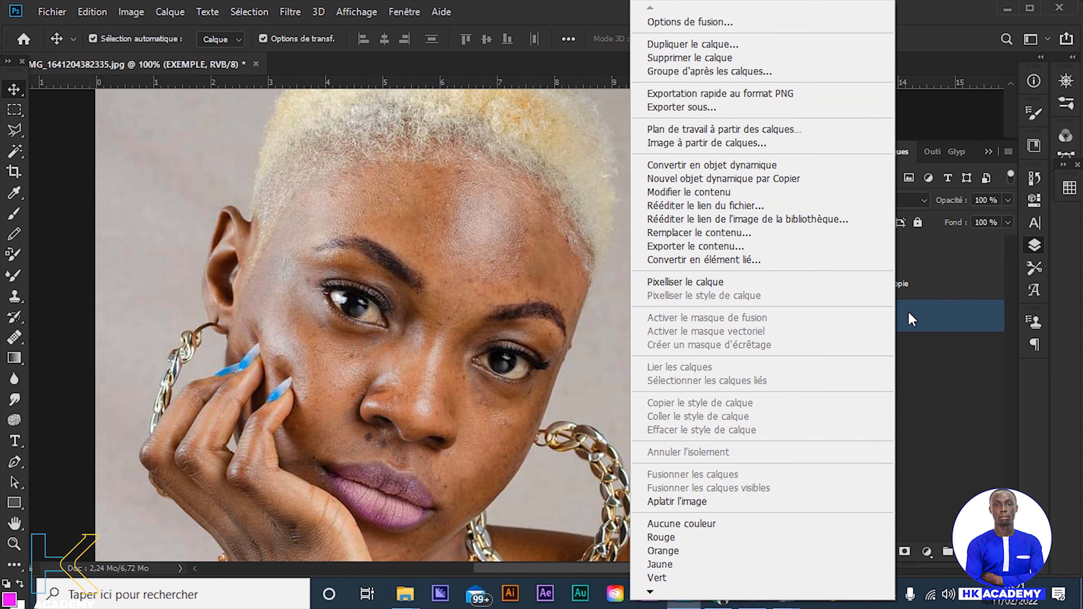
pyautogui.click(937, 328)
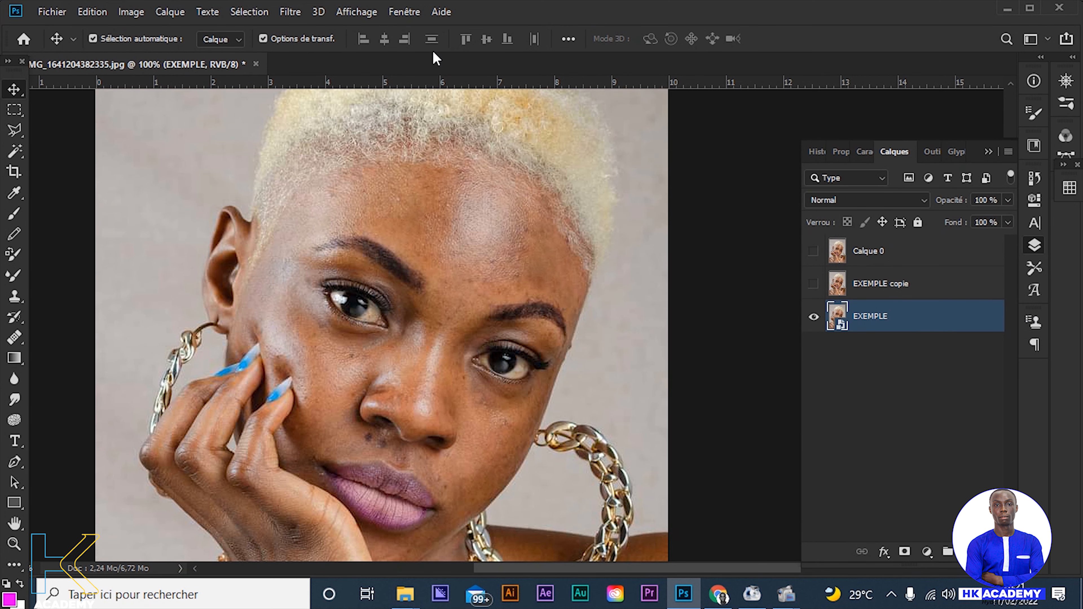
pyautogui.click(290, 12)
pyautogui.click(319, 12)
pyautogui.click(289, 12)
pyautogui.moveTo(334, 253)
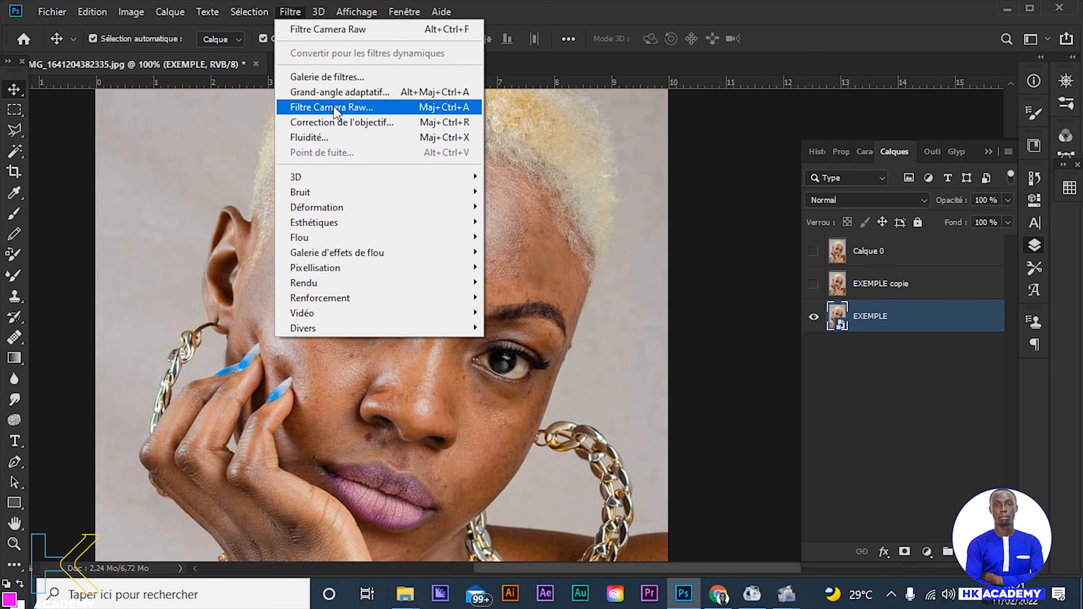
pyautogui.click(319, 97)
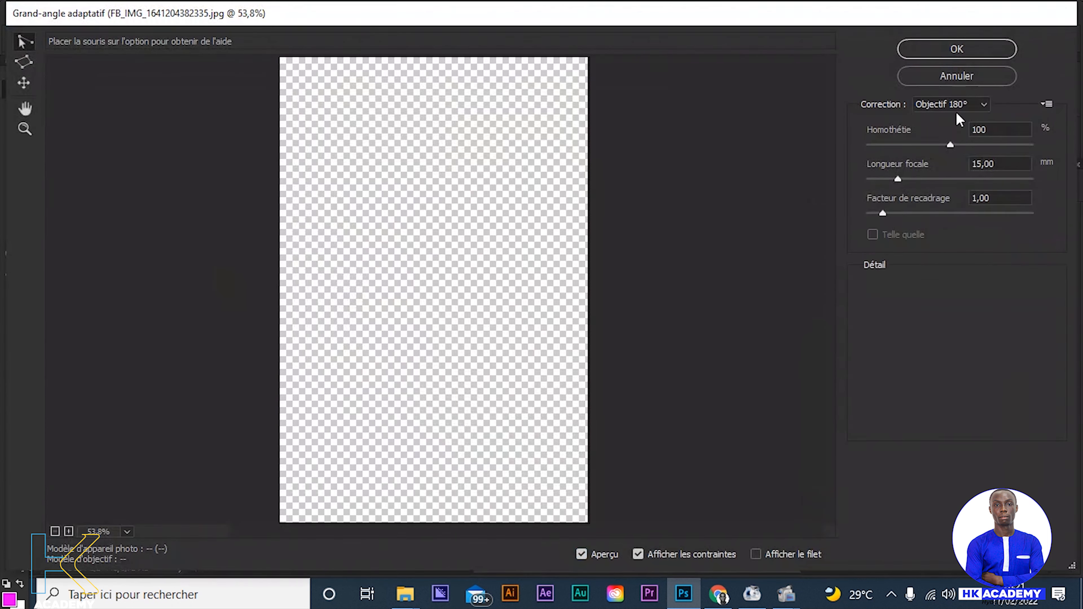
pyautogui.click(954, 76)
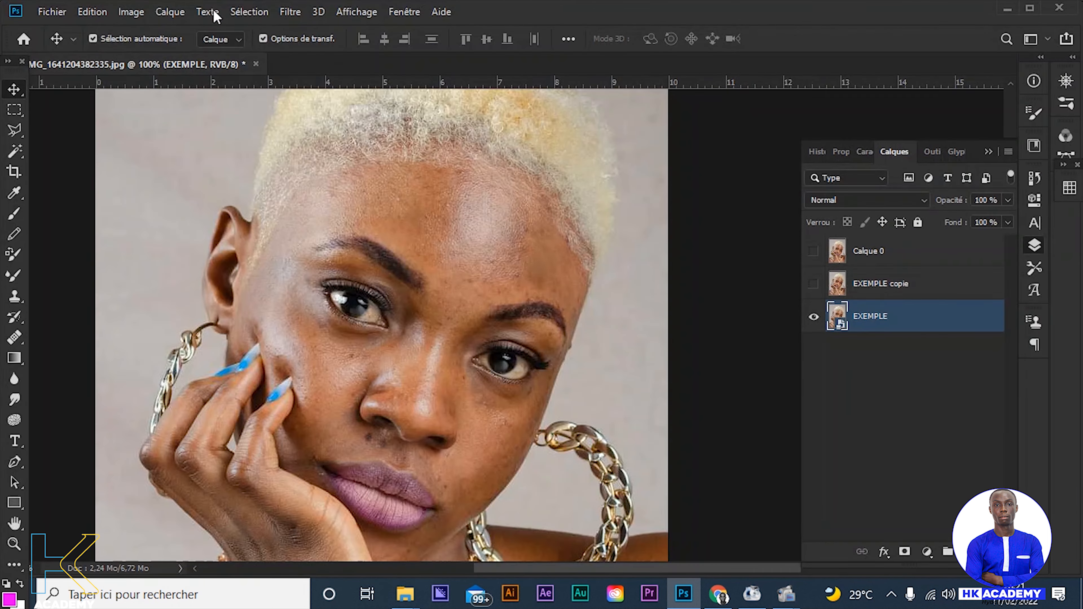
# Step: Open the Camera Raw filter for the smart object EXEMPLE and set its preview magnification to 50%
pyautogui.click(293, 12)
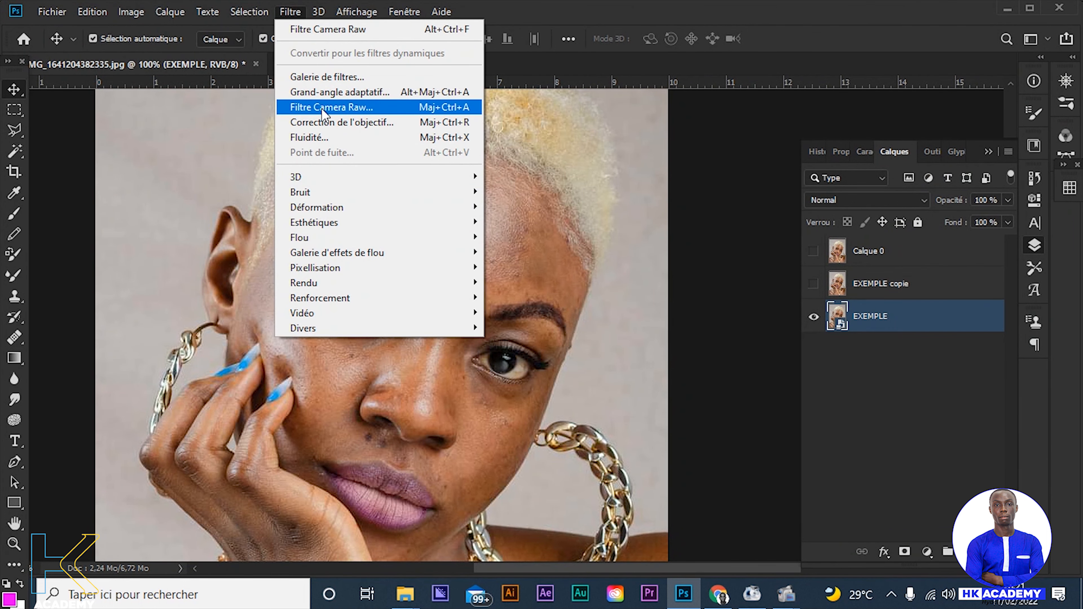
pyautogui.click(321, 107)
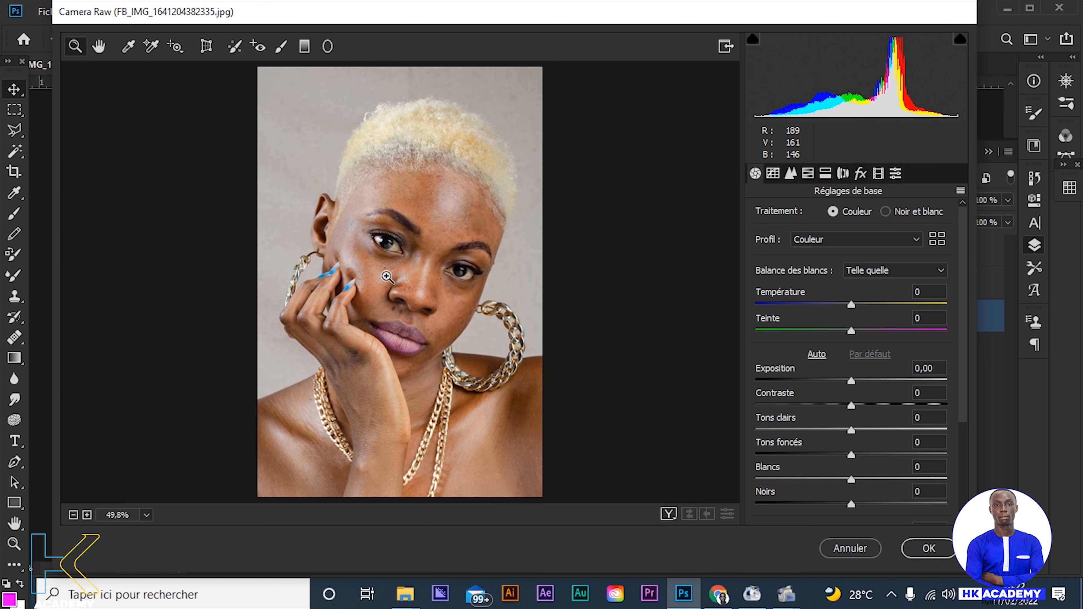
pyautogui.click(387, 277)
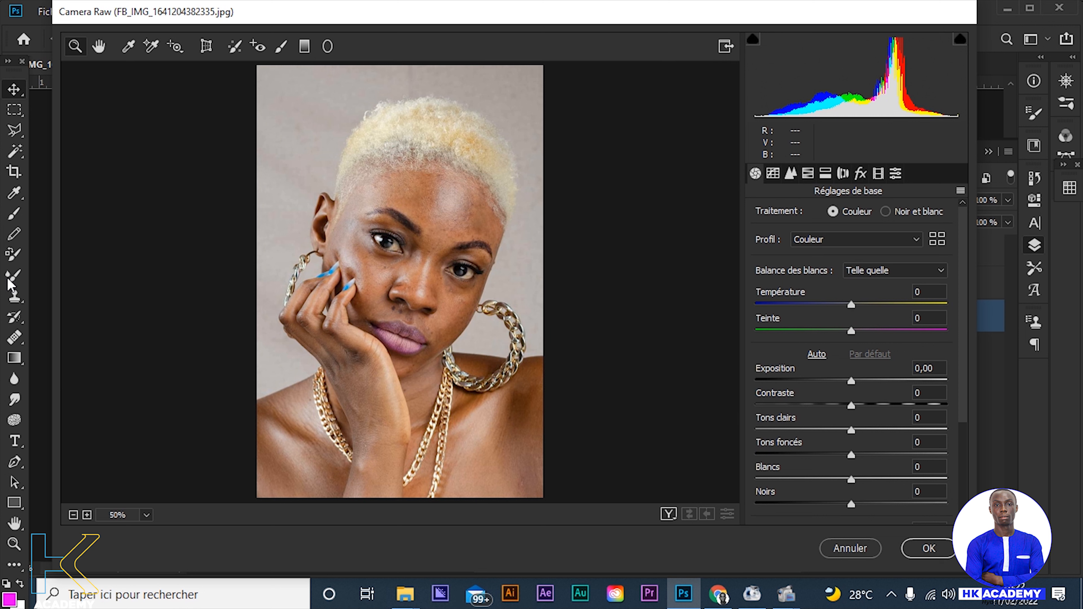
# Step: Set the Camera Raw preview to the side-by-side Avant/Après comparison view
pyautogui.scroll(-4, 835, 376)
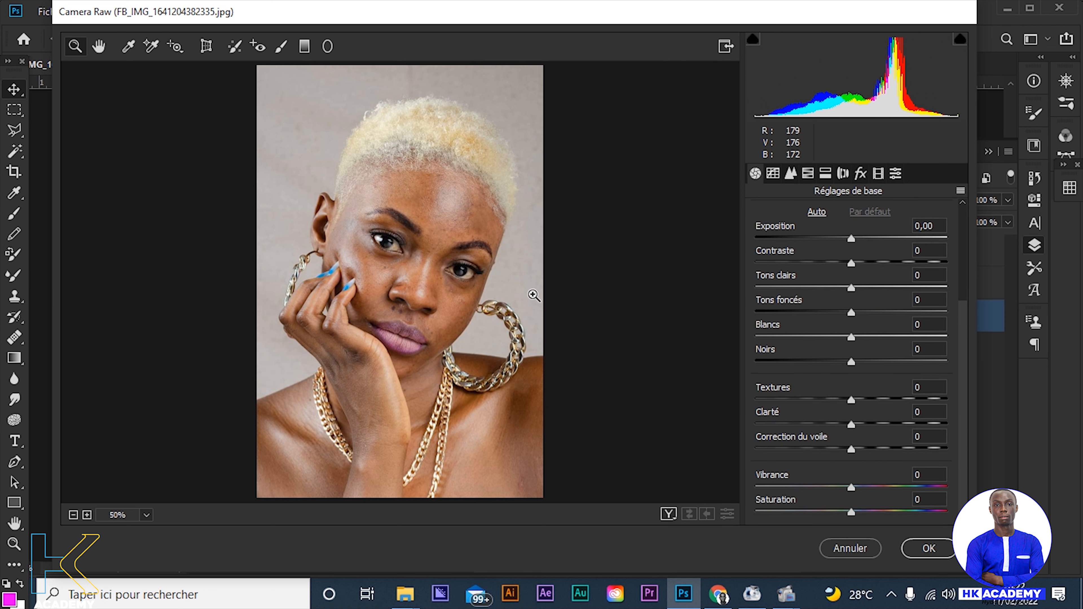
pyautogui.click(668, 514)
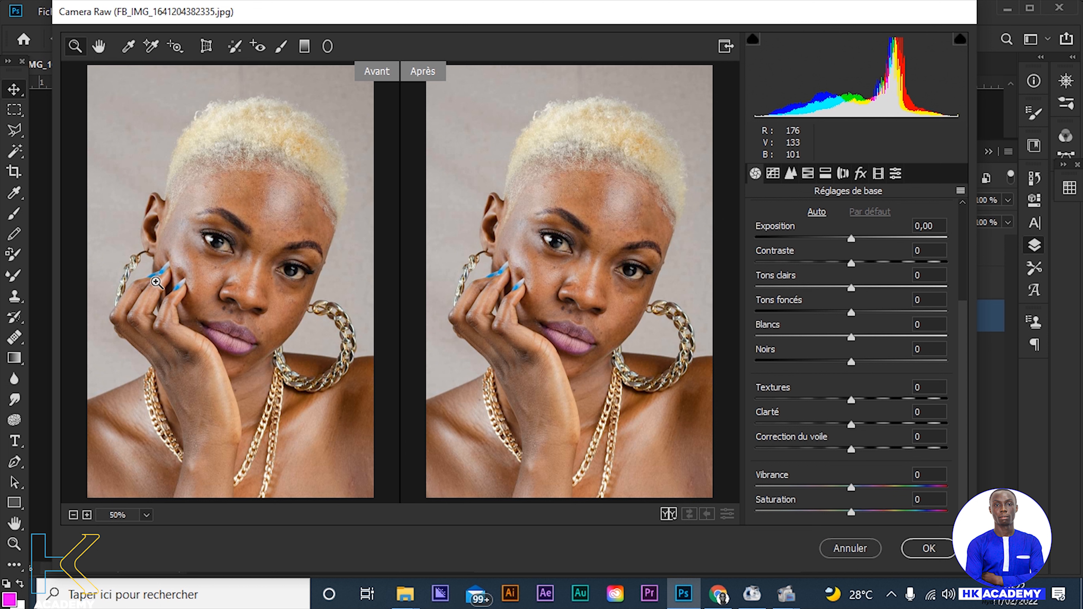
pyautogui.click(667, 514)
pyautogui.click(669, 515)
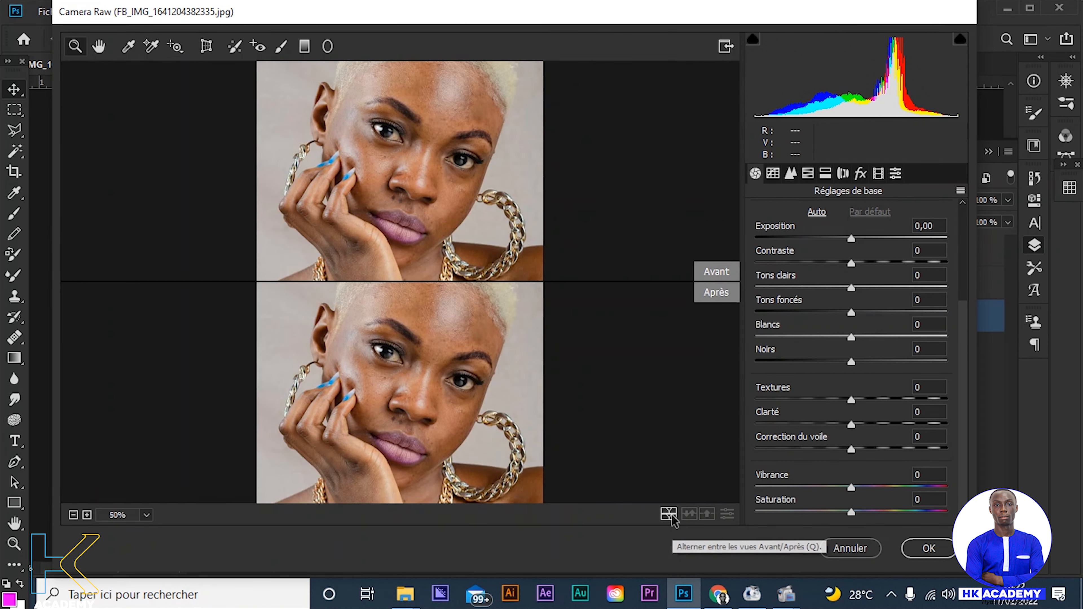
pyautogui.click(669, 514)
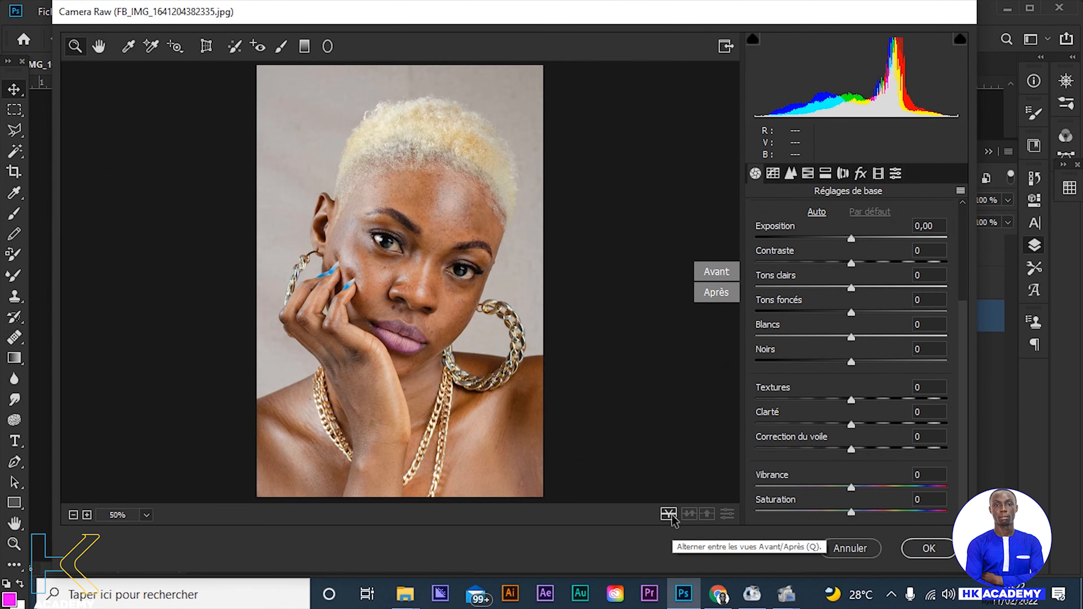
pyautogui.click(669, 515)
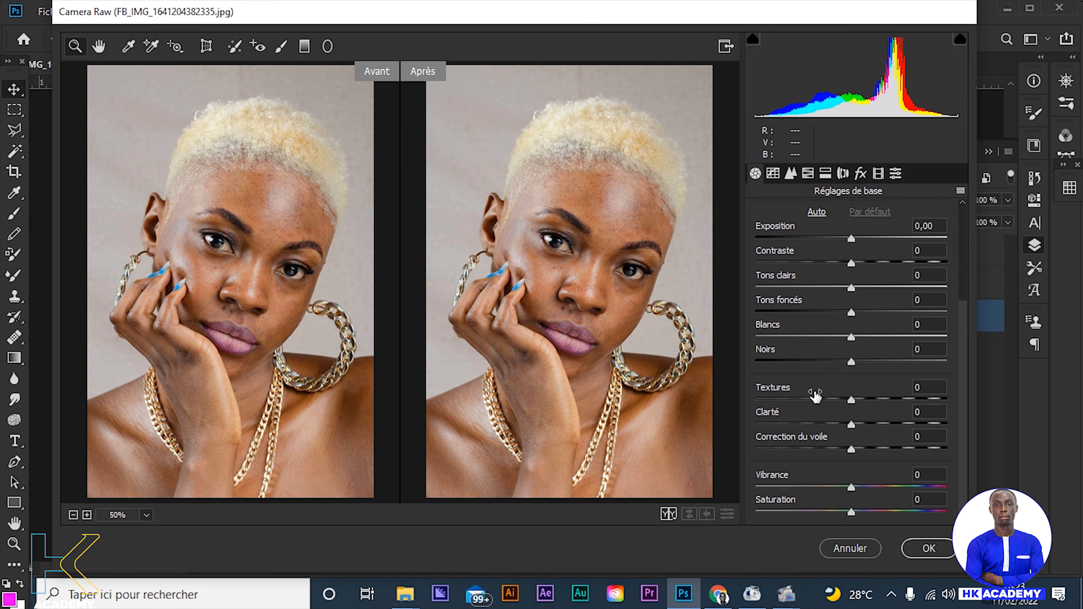
# Step: In the Détail noise reduction settings, set Luminance to 75 and Détail de la luminance to 47
pyautogui.scroll(5, 812, 386)
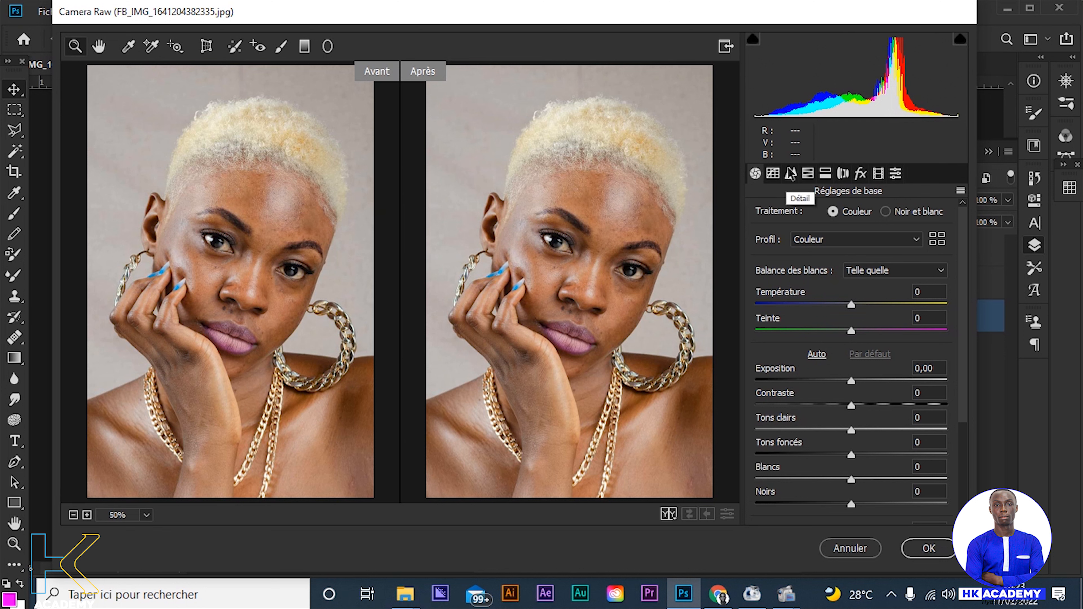
pyautogui.click(790, 174)
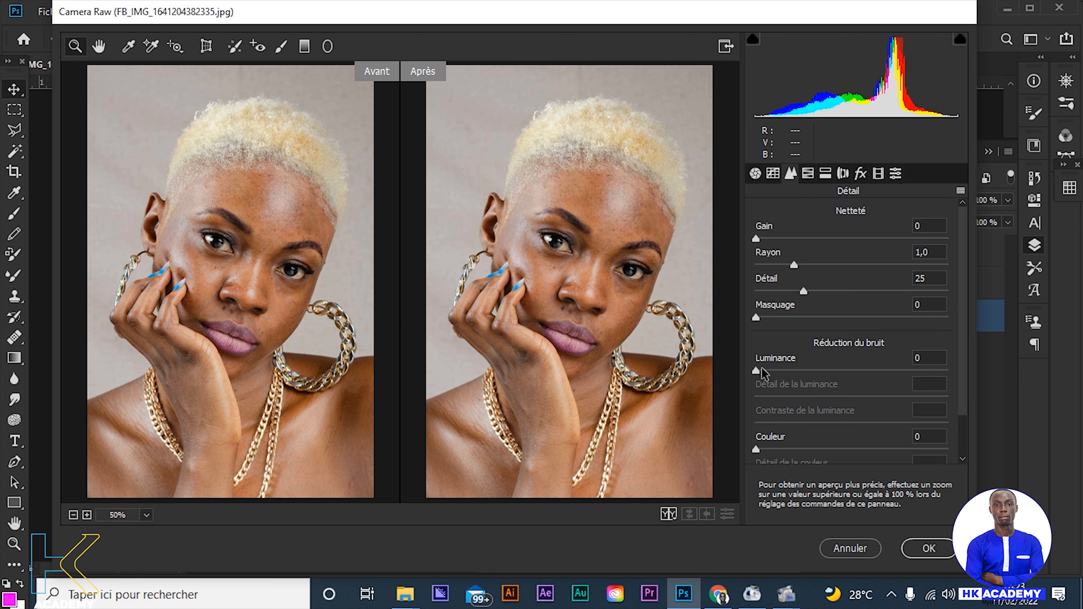
pyautogui.moveTo(757, 370); pyautogui.dragTo(906, 388)
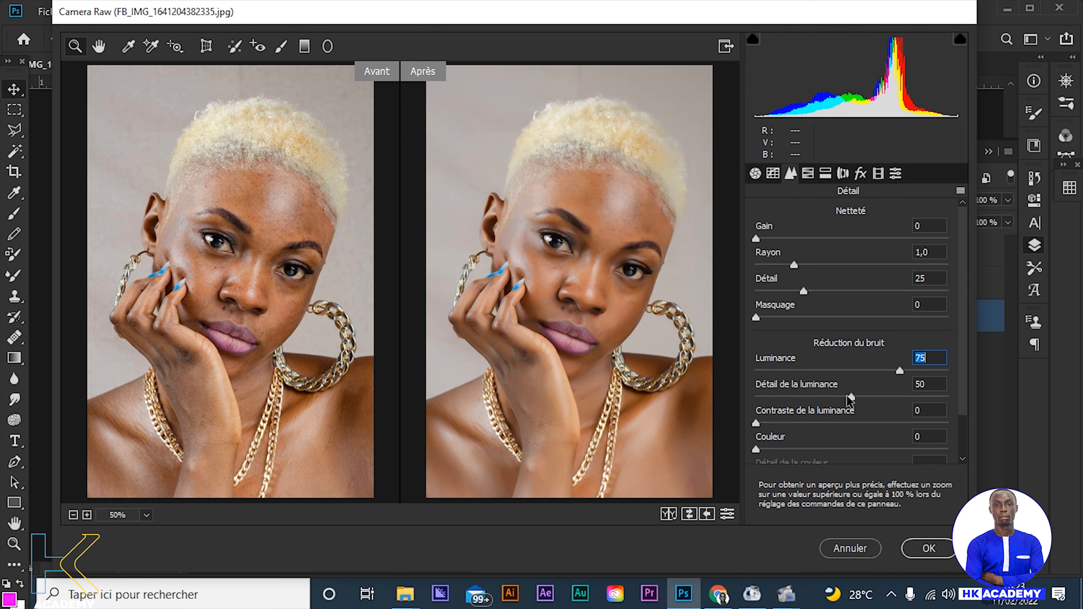
pyautogui.moveTo(851, 401)
pyautogui.mouseDown()
pyautogui.moveTo(941, 413)
pyautogui.moveTo(771, 414)
pyautogui.moveTo(847, 419)
pyautogui.mouseUp()
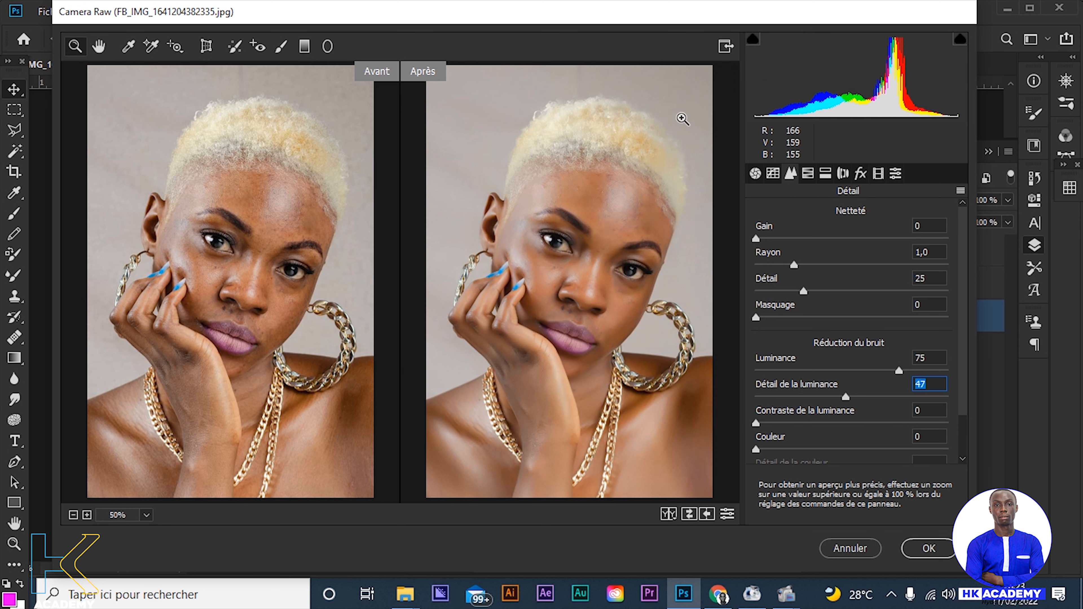
pyautogui.moveTo(846, 594)
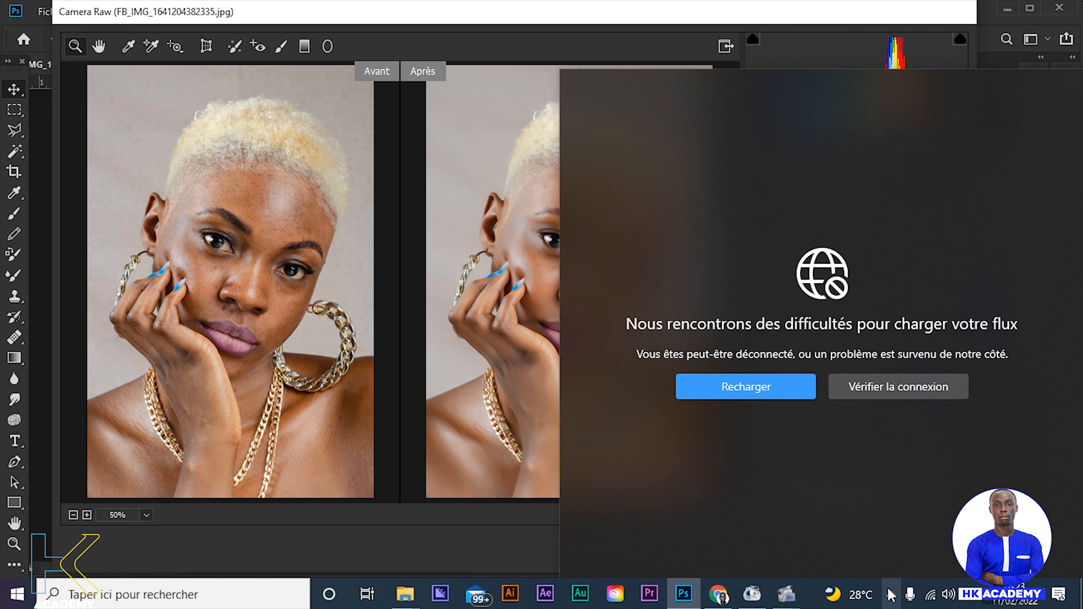
pyautogui.click(891, 594)
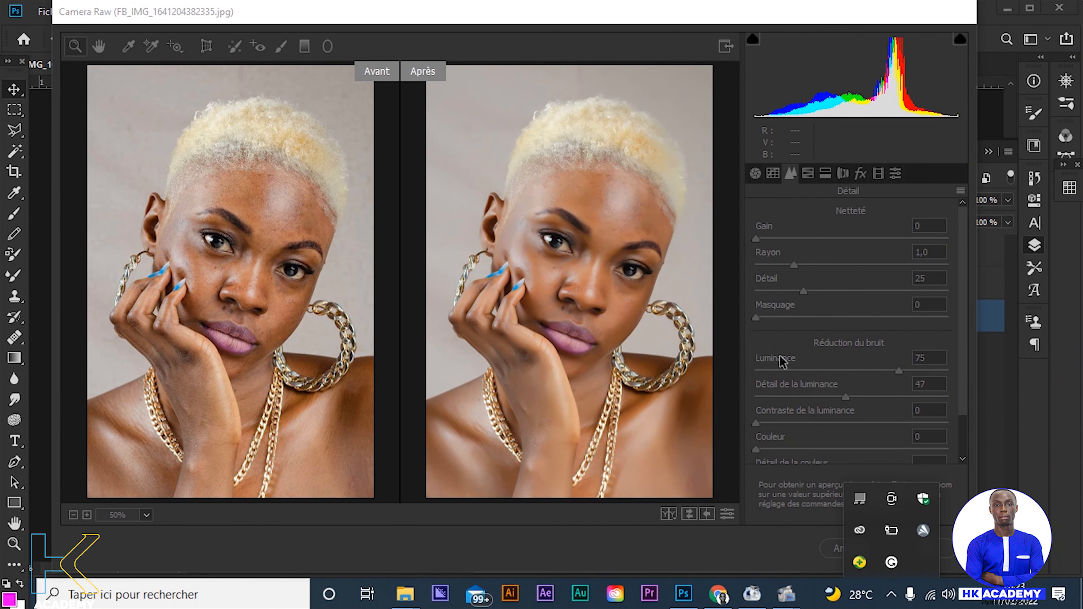
pyautogui.click(780, 221)
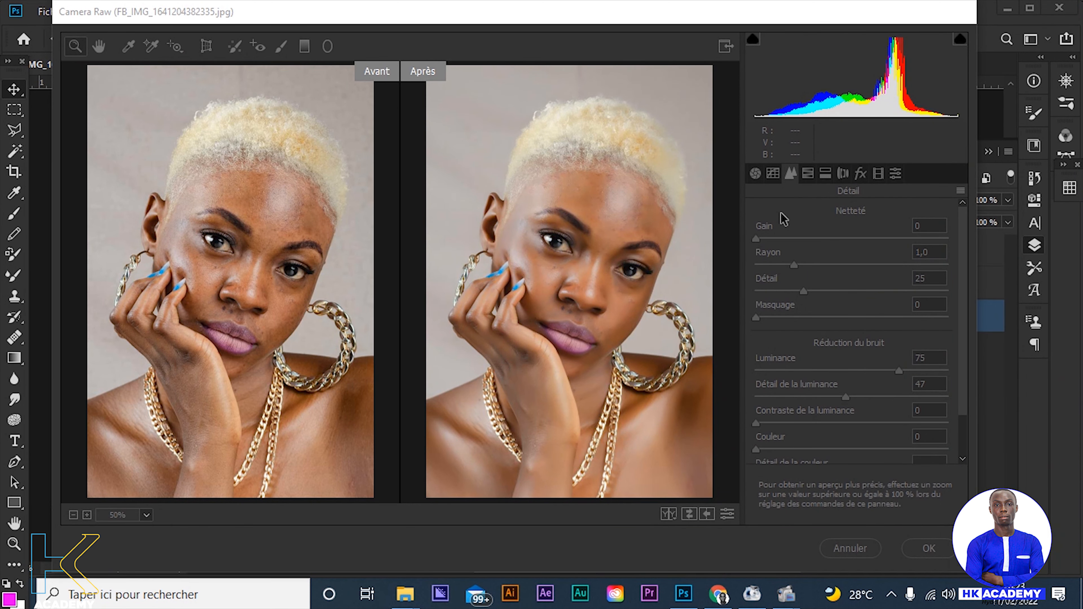
# Step: Return to the basic adjustments (Réglages de base) and set Textures to -19
pyautogui.click(755, 174)
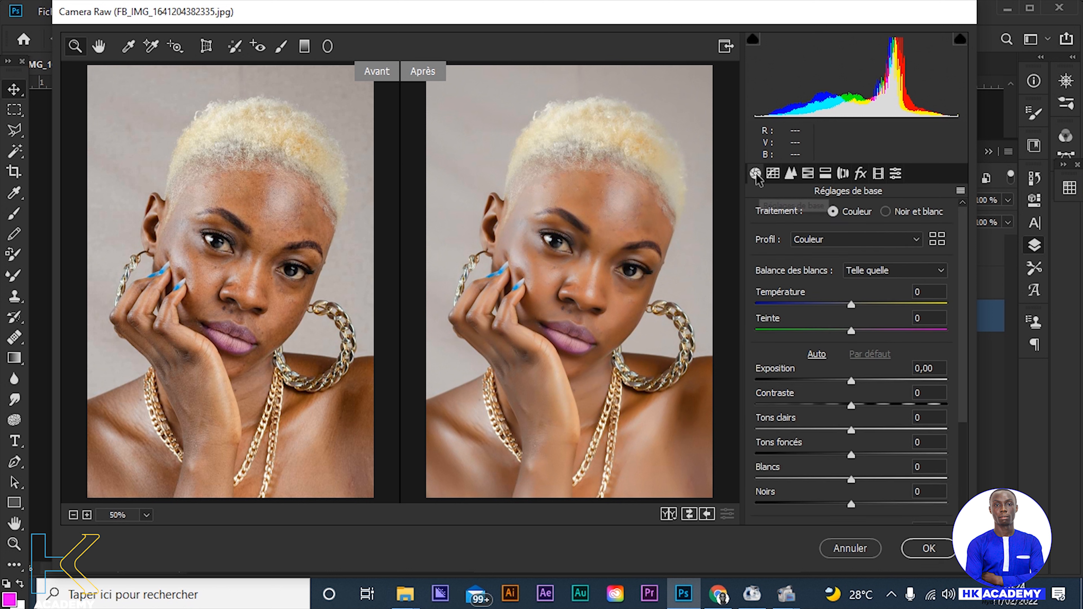
pyautogui.scroll(-3, 770, 371)
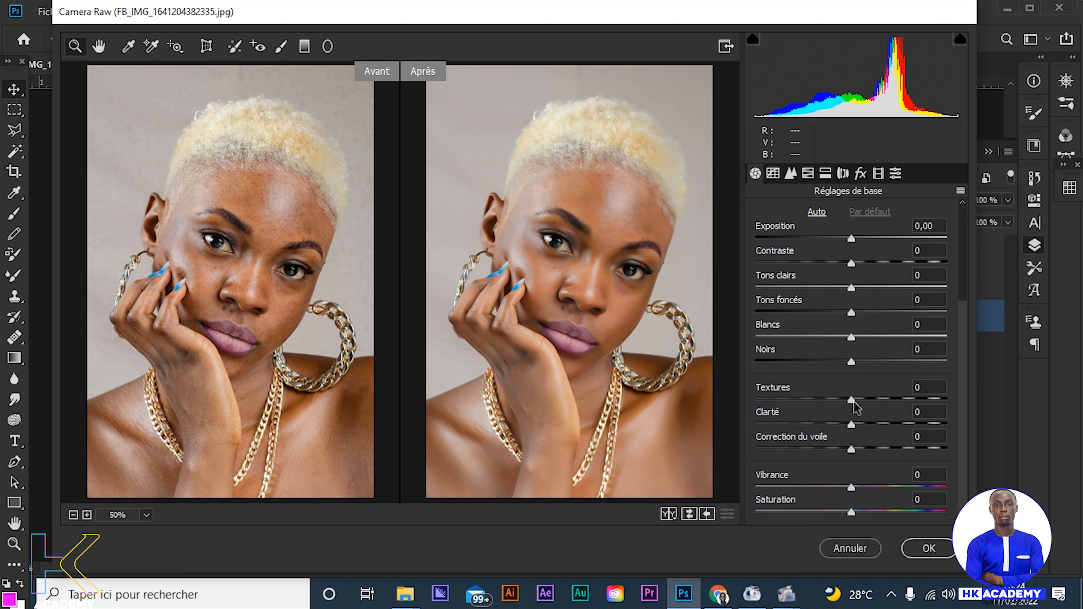
pyautogui.moveTo(854, 400); pyautogui.dragTo(919, 401)
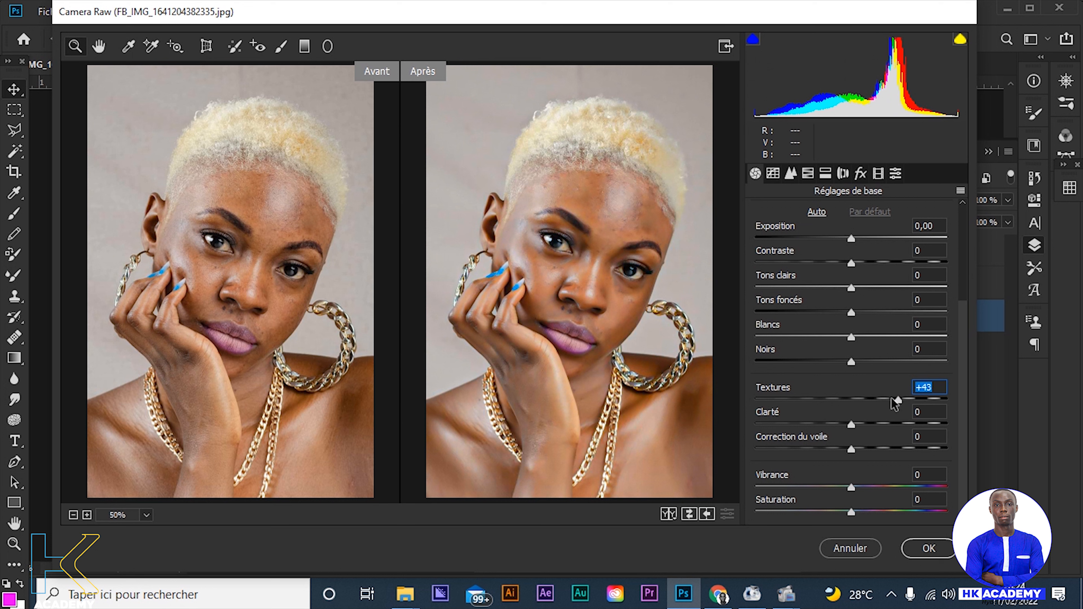
pyautogui.moveTo(865, 400); pyautogui.dragTo(833, 400)
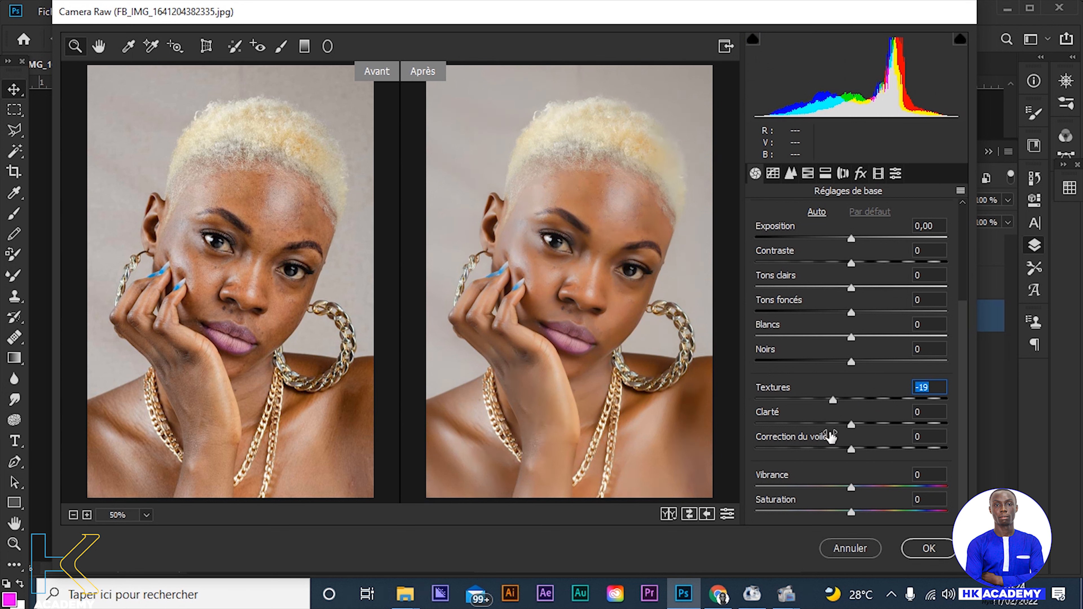
# Step: Set Clarté to +20 and Correction du voile to +13 in the basic adjustments
pyautogui.moveTo(851, 424)
pyautogui.mouseDown()
pyautogui.moveTo(833, 424)
pyautogui.moveTo(869, 424)
pyautogui.mouseUp()
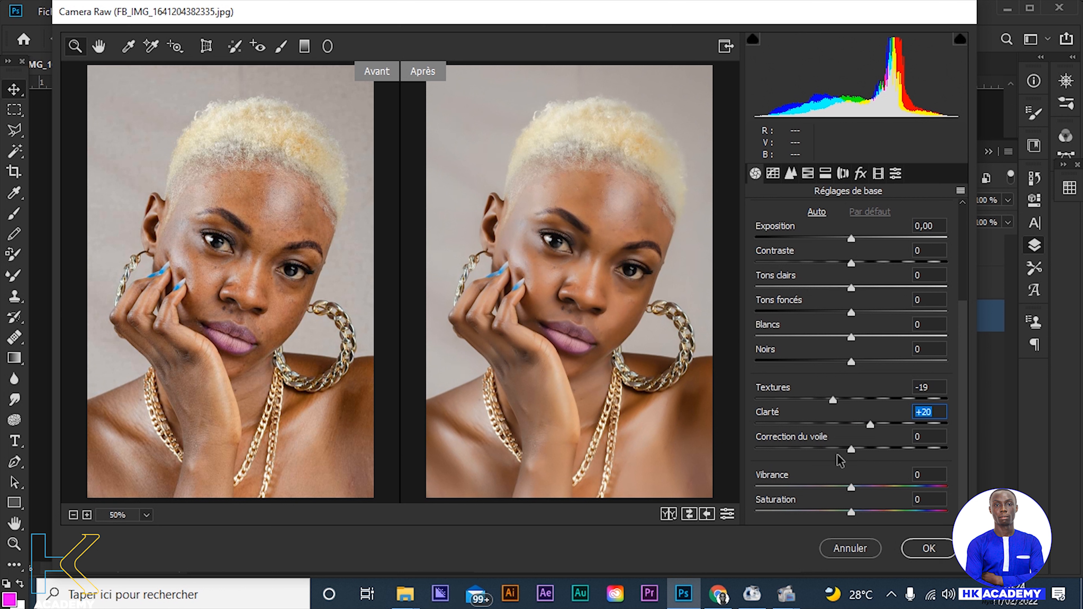
pyautogui.moveTo(858, 454); pyautogui.dragTo(872, 455)
pyautogui.press('Up')
pyautogui.press('Up')
pyautogui.press('Up')
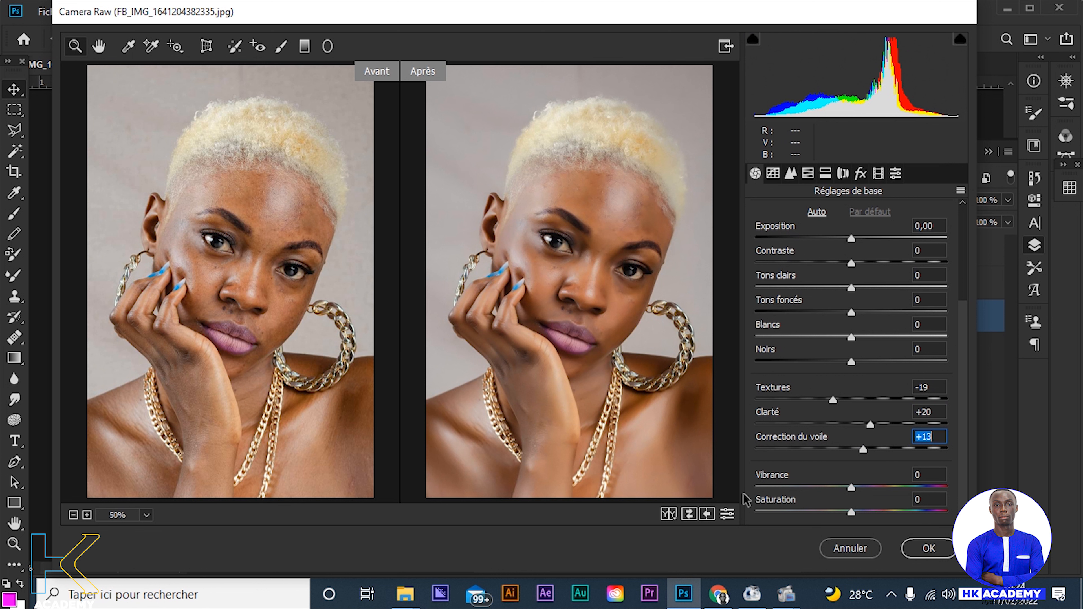
# Step: Set Saturation to +18 and Vibrance to +6 in the basic adjustments
pyautogui.click(853, 514)
pyautogui.moveTo(855, 510); pyautogui.dragTo(864, 511)
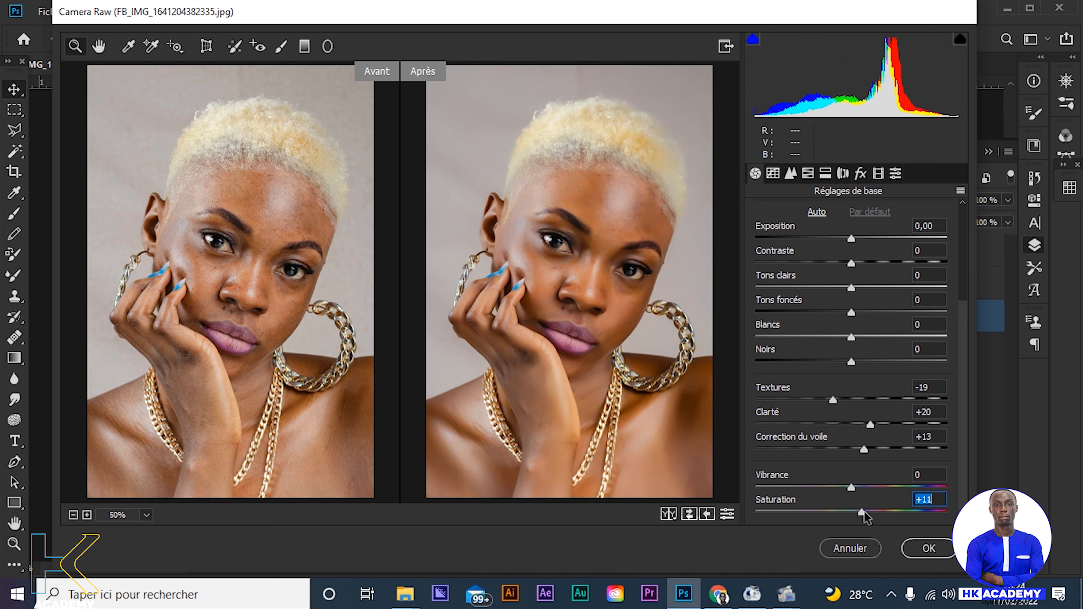
pyautogui.moveTo(864, 512); pyautogui.dragTo(857, 488)
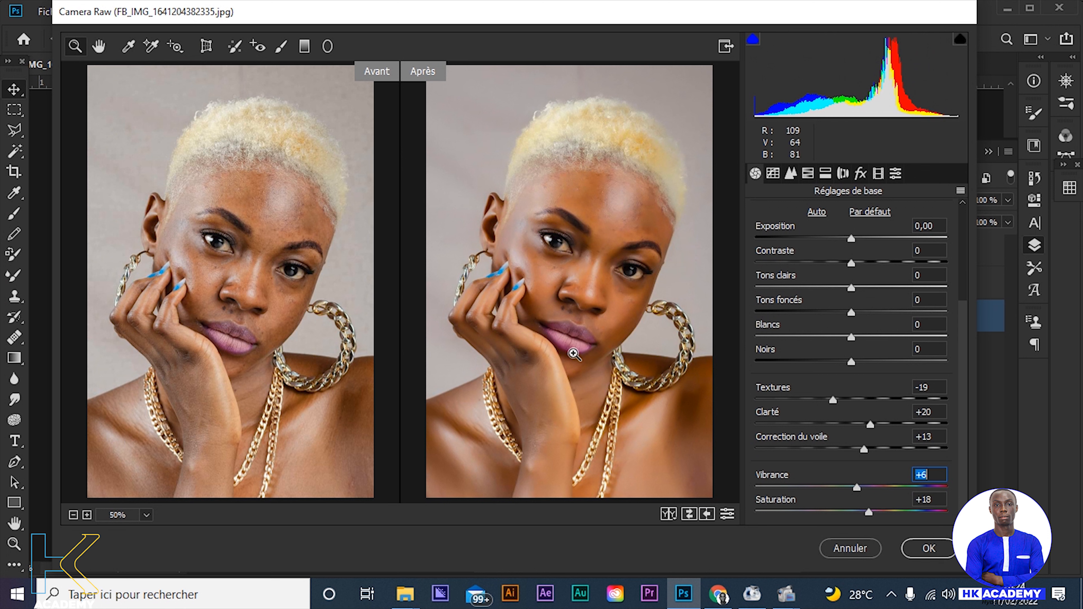
# Step: In the Réglages TSI saturation settings, set Violets to +64 and Magentas to +76 to intensify the lip colour
pyautogui.click(807, 174)
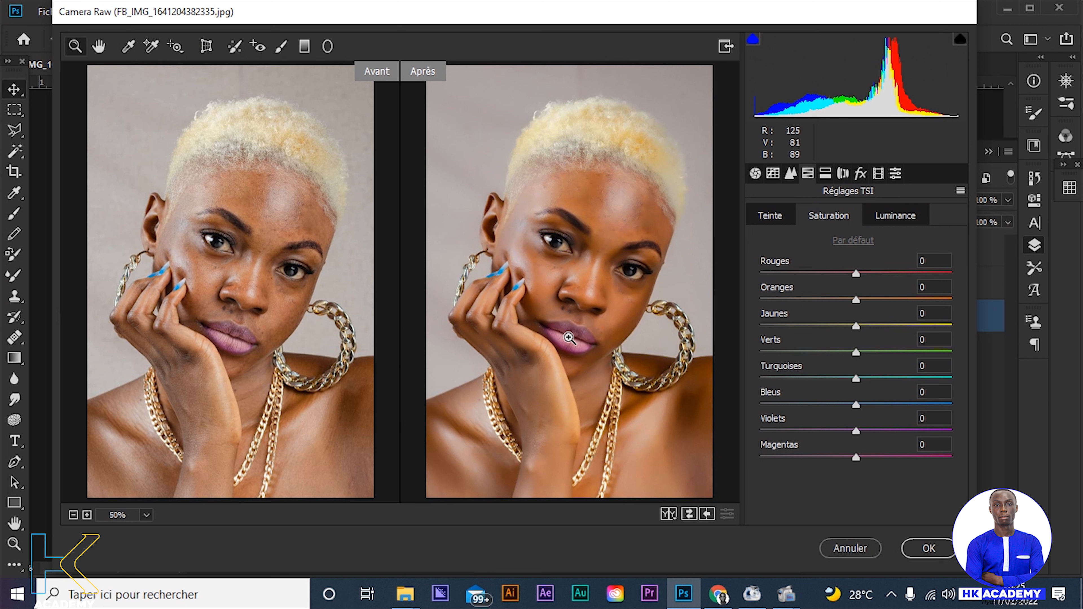
pyautogui.moveTo(853, 429); pyautogui.dragTo(911, 433)
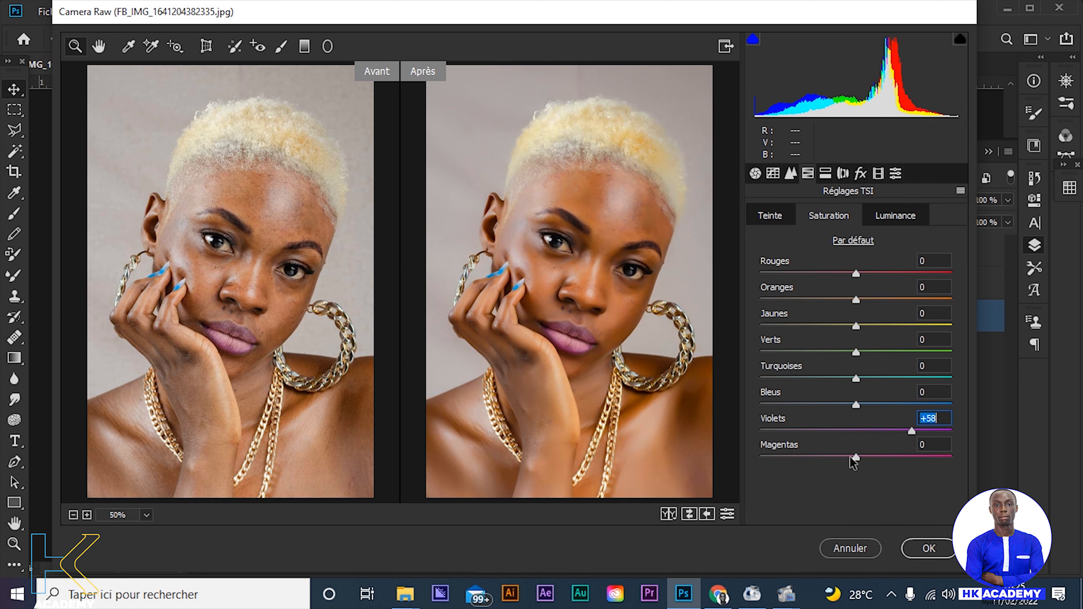
pyautogui.moveTo(856, 456); pyautogui.dragTo(924, 459)
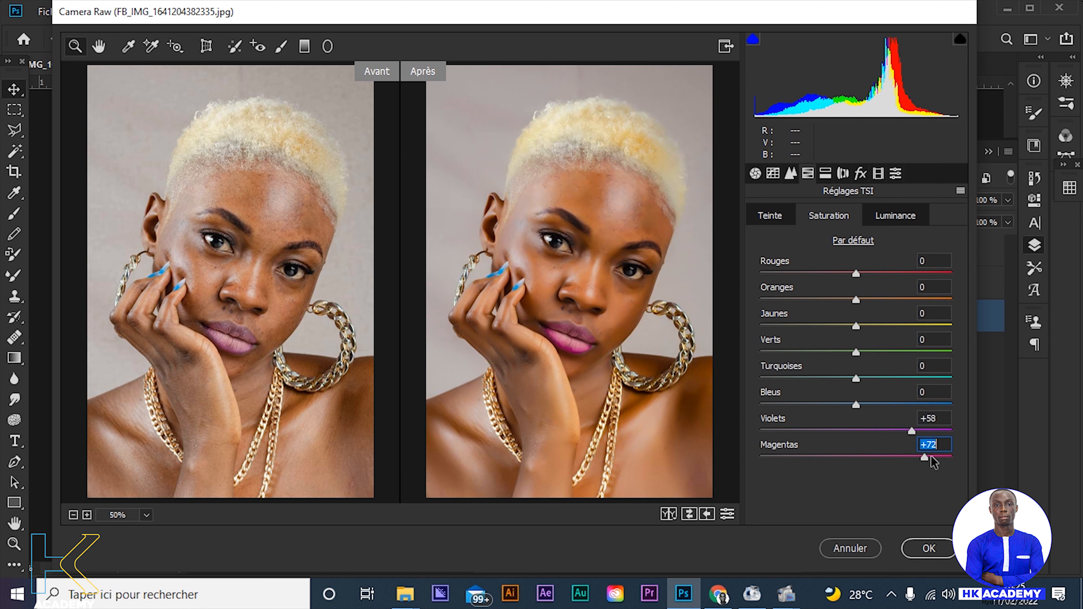
pyautogui.moveTo(920, 458); pyautogui.dragTo(912, 458)
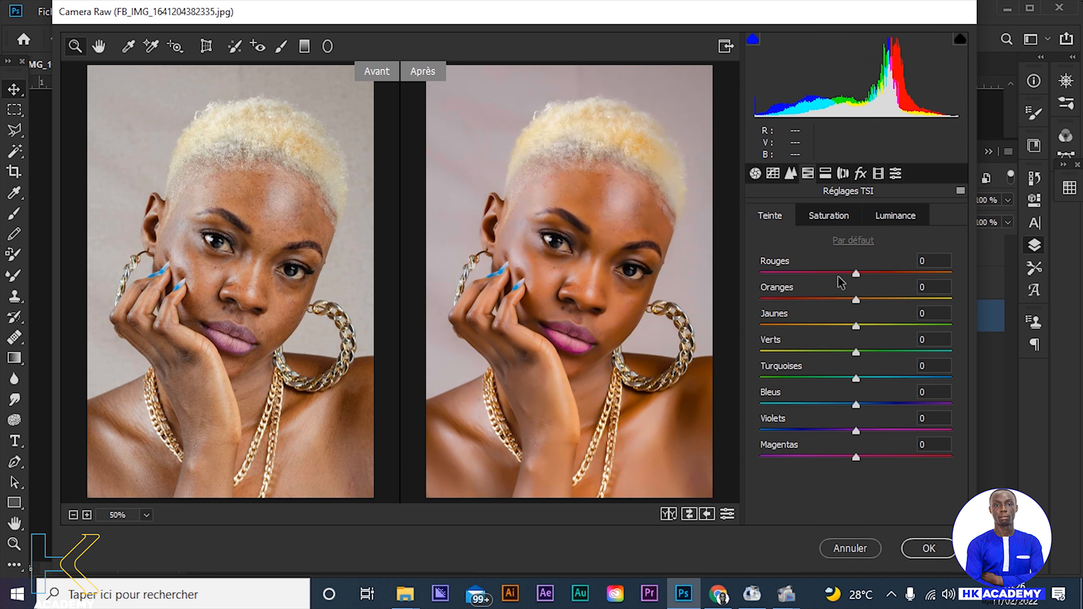
pyautogui.click(832, 221)
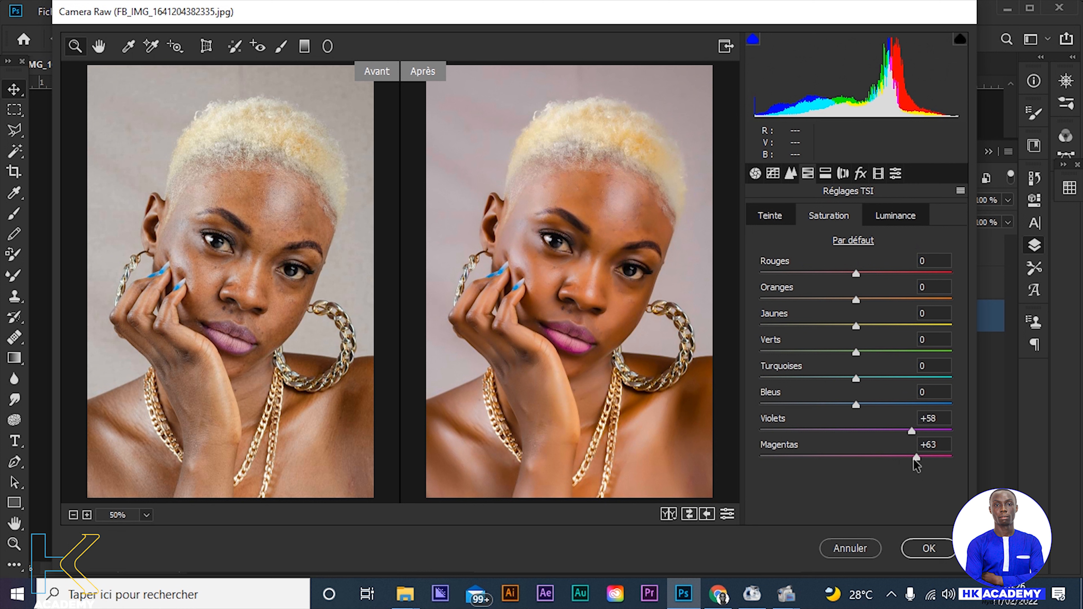
pyautogui.moveTo(920, 459); pyautogui.dragTo(915, 432)
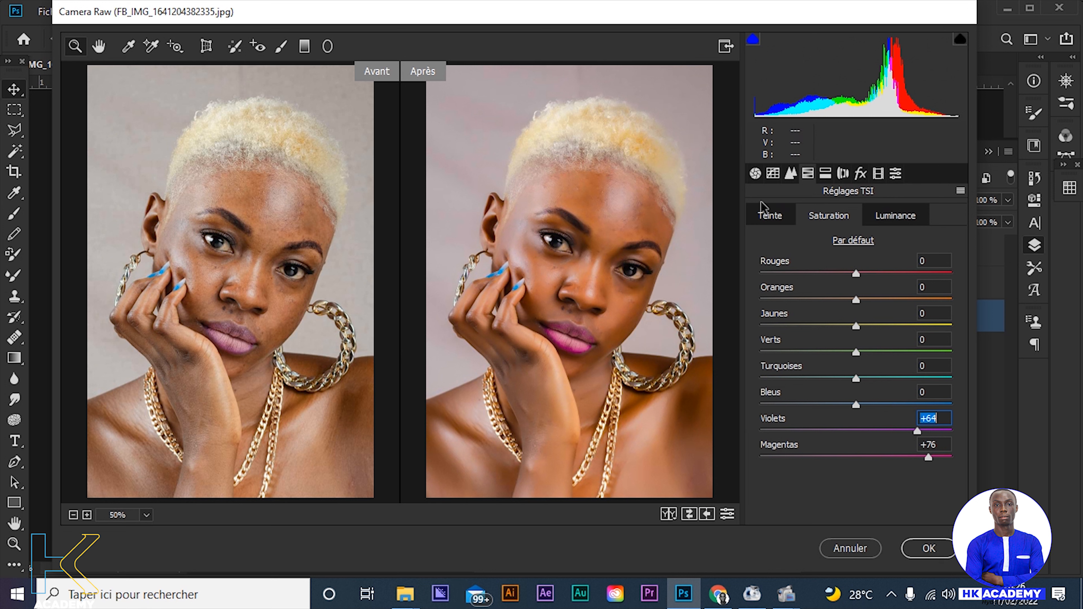
pyautogui.click(757, 174)
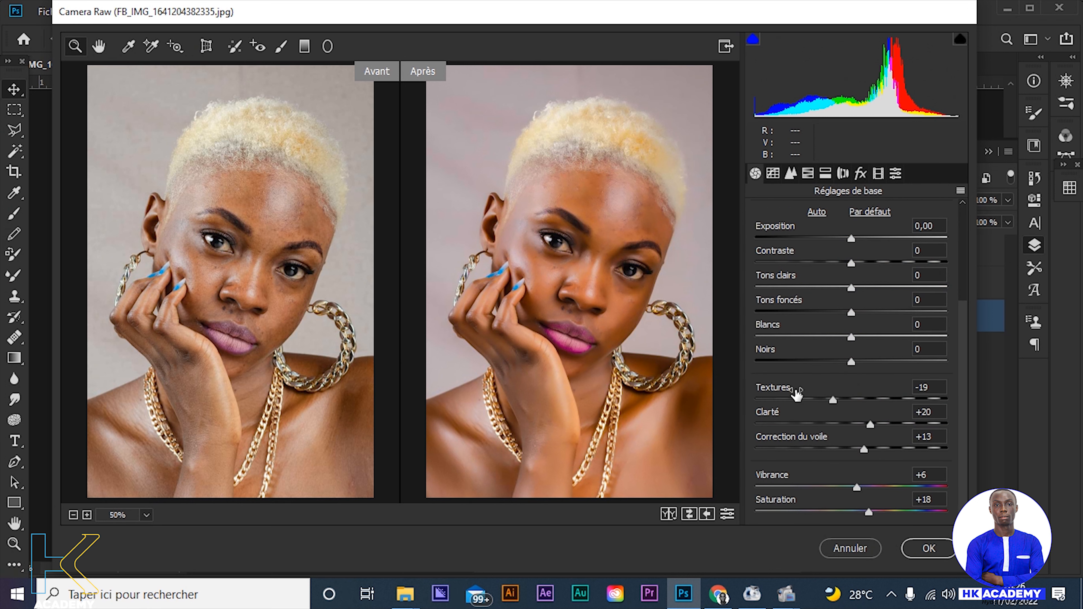
pyautogui.scroll(3, 792, 422)
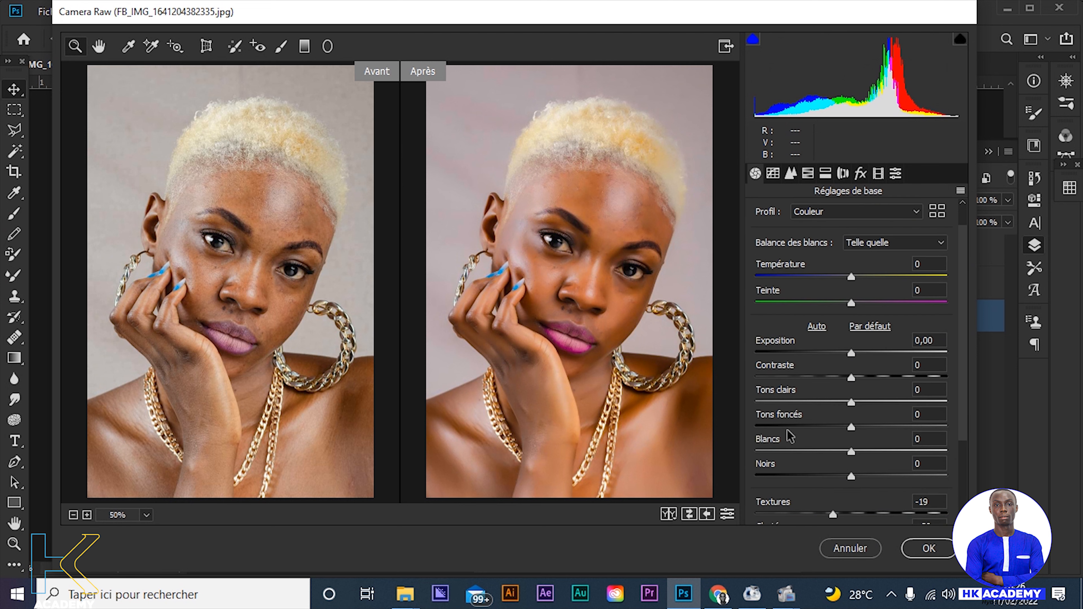
pyautogui.scroll(1, 789, 436)
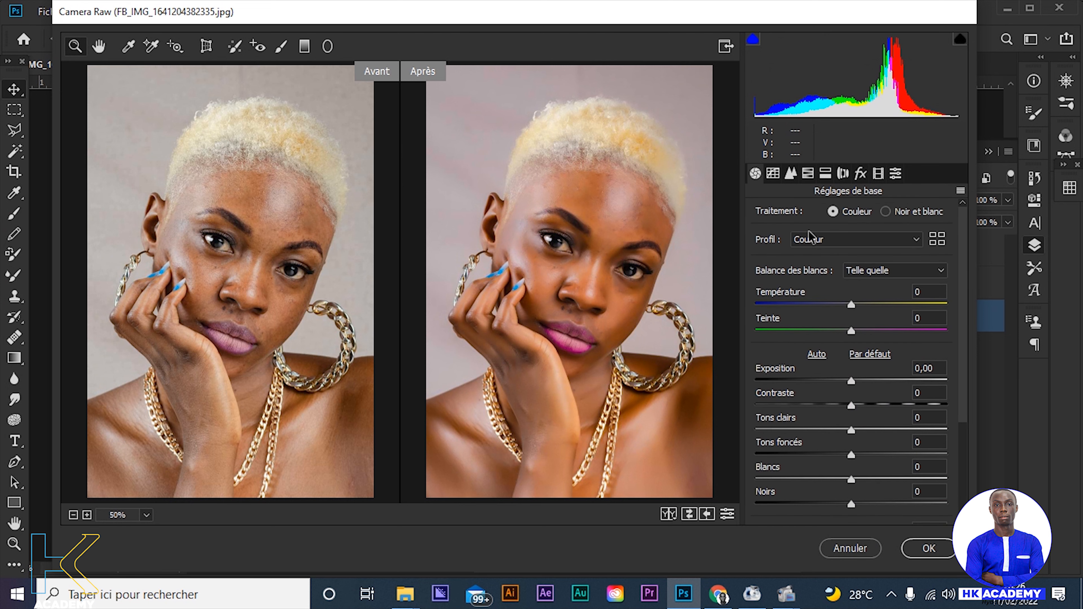
pyautogui.moveTo(865, 593)
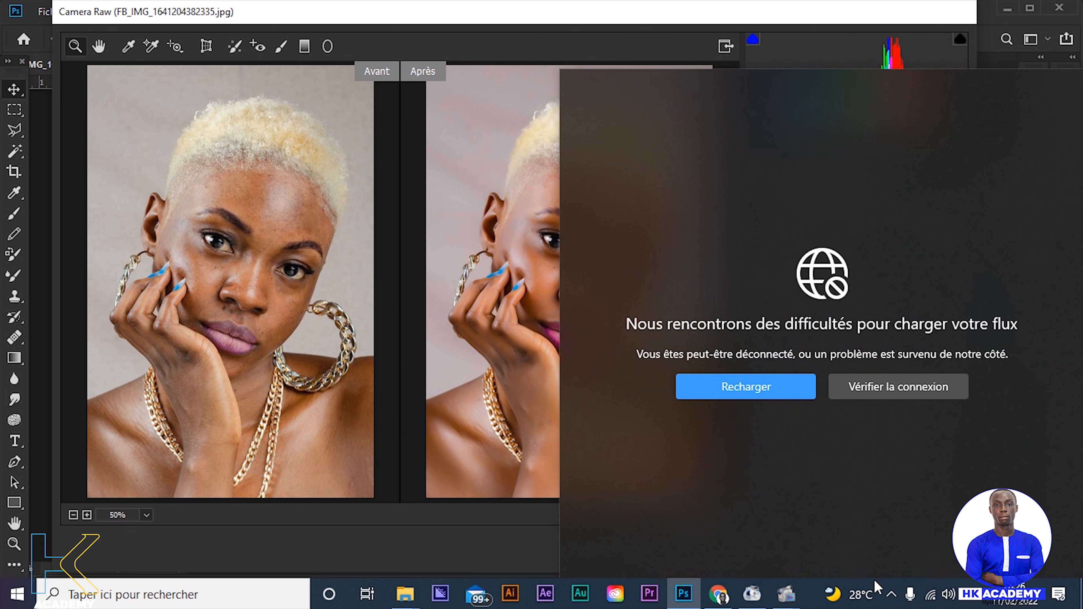
pyautogui.click(891, 594)
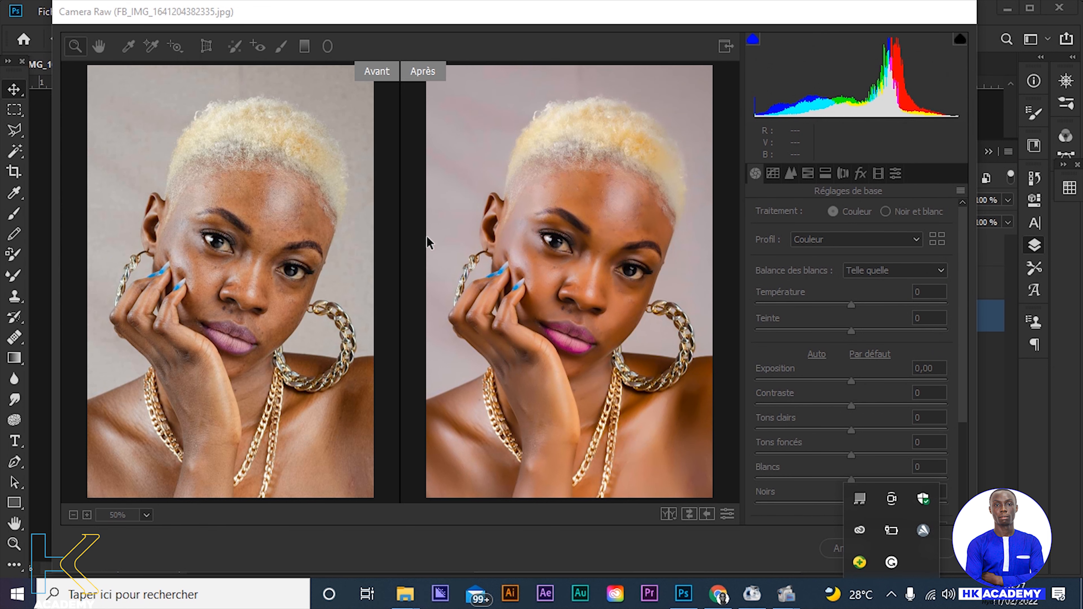
pyautogui.click(377, 295)
# Step: Compare the face in the before and after previews, and apply the Camera Raw filter to the smart object EXEMPLE
pyautogui.click(515, 276)
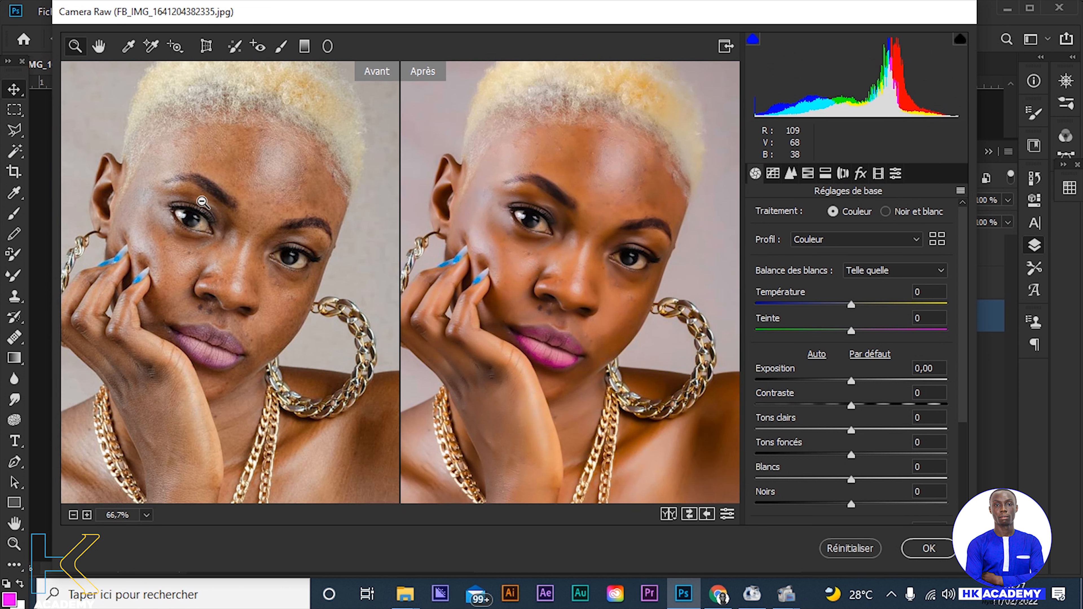
pyautogui.keyDown('alt'); pyautogui.click(208, 230); pyautogui.keyUp('alt')
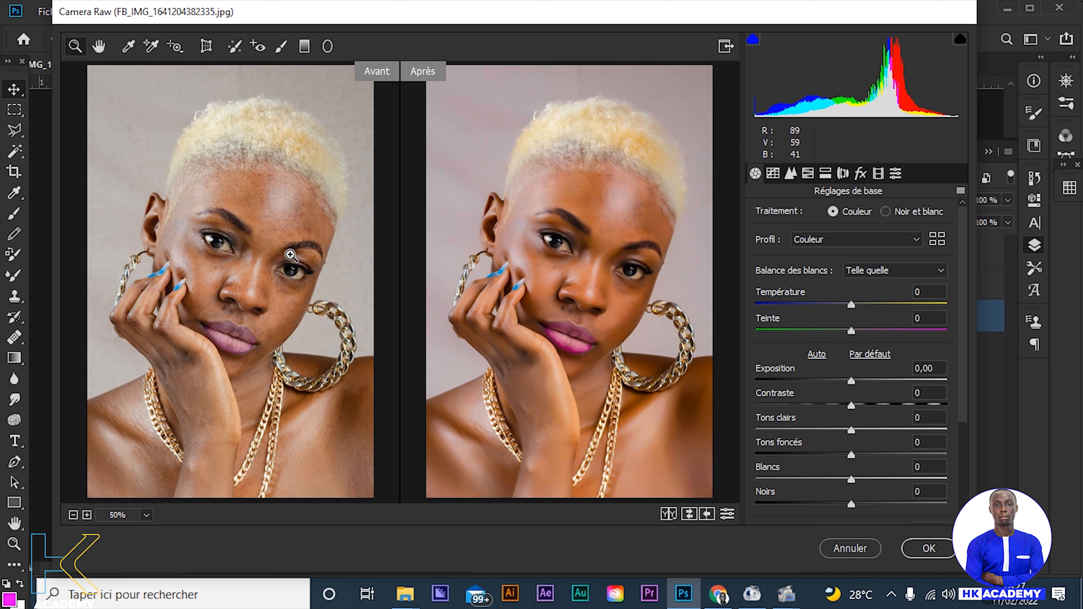
pyautogui.scroll(-4, 853, 405)
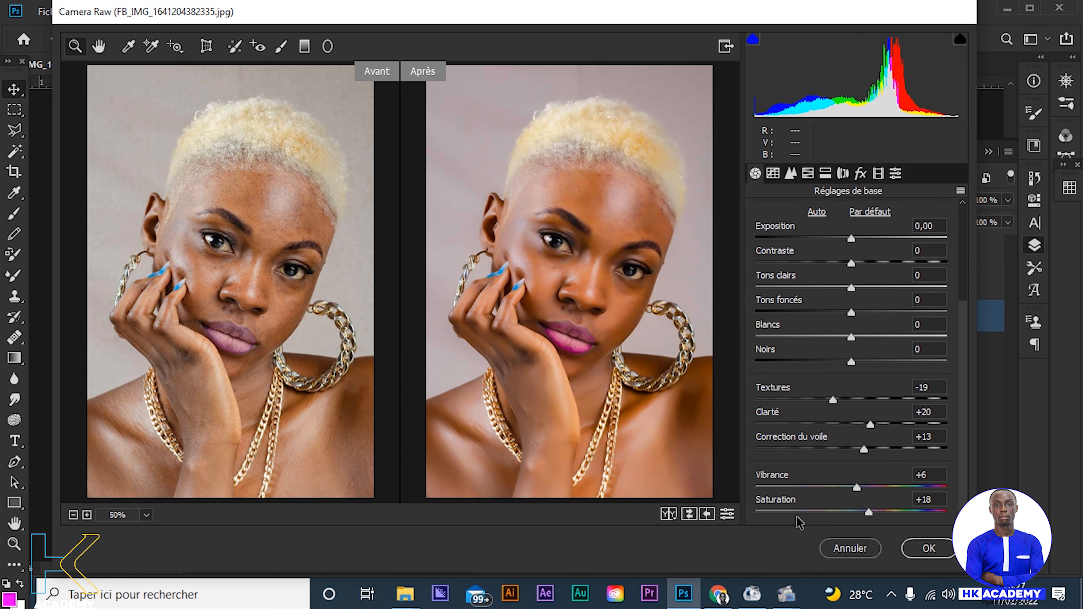
pyautogui.click(930, 548)
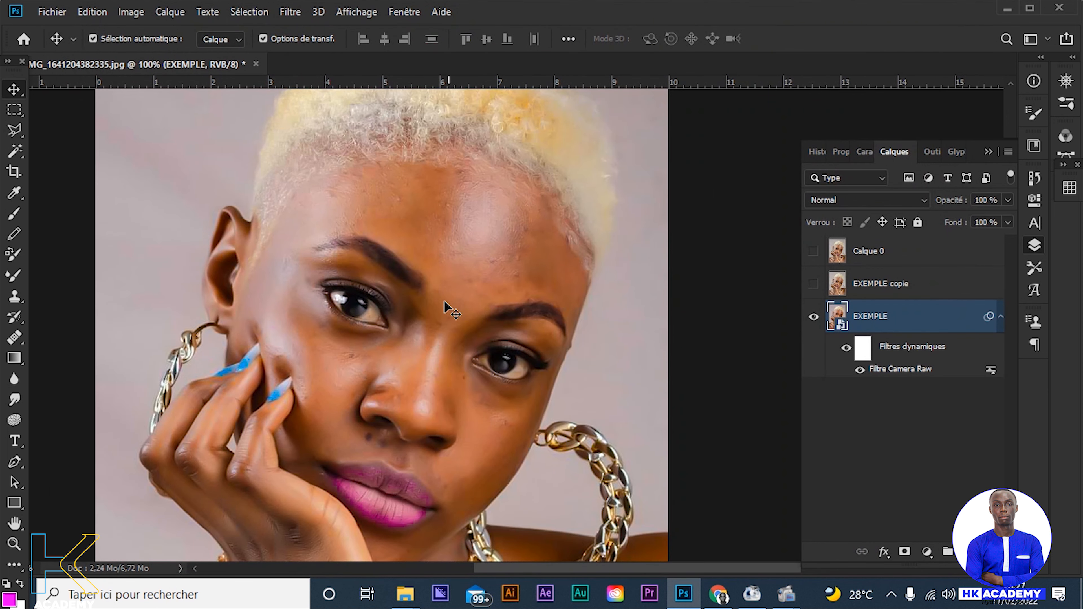
# Step: Compare the whole portrait with and without the smart filters on EXEMPLE, leaving them switched on
pyautogui.hotkey('ctrl', '-')
pyautogui.hotkey('ctrl', '-')
pyautogui.hotkey('ctrl', '-')
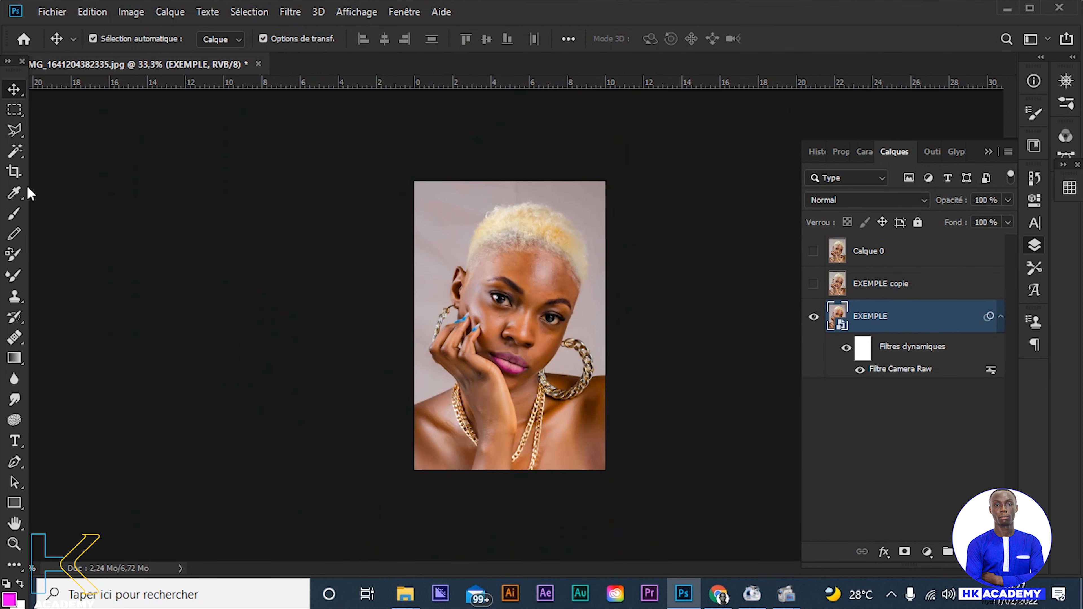
pyautogui.hotkey('ctrl', '+')
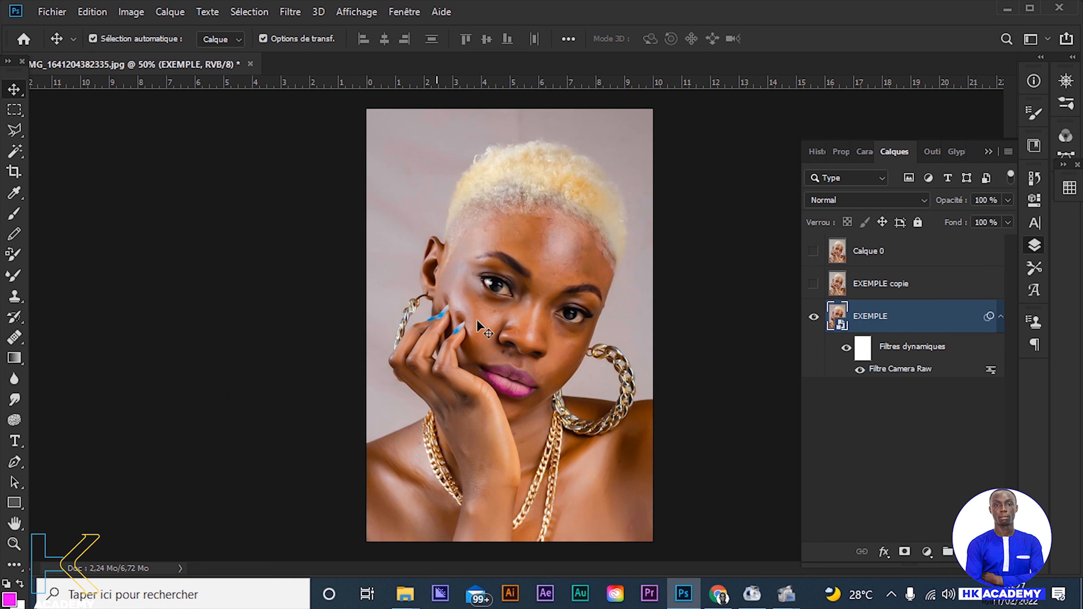
pyautogui.click(845, 352)
pyautogui.click(845, 352)
pyautogui.click(846, 352)
pyautogui.click(845, 352)
pyautogui.click(845, 352)
pyautogui.click(845, 352)
# Step: Add an empty layer above EXEMPLE and confirm magenta #eb00f4 as the foreground colour
pyautogui.click(969, 552)
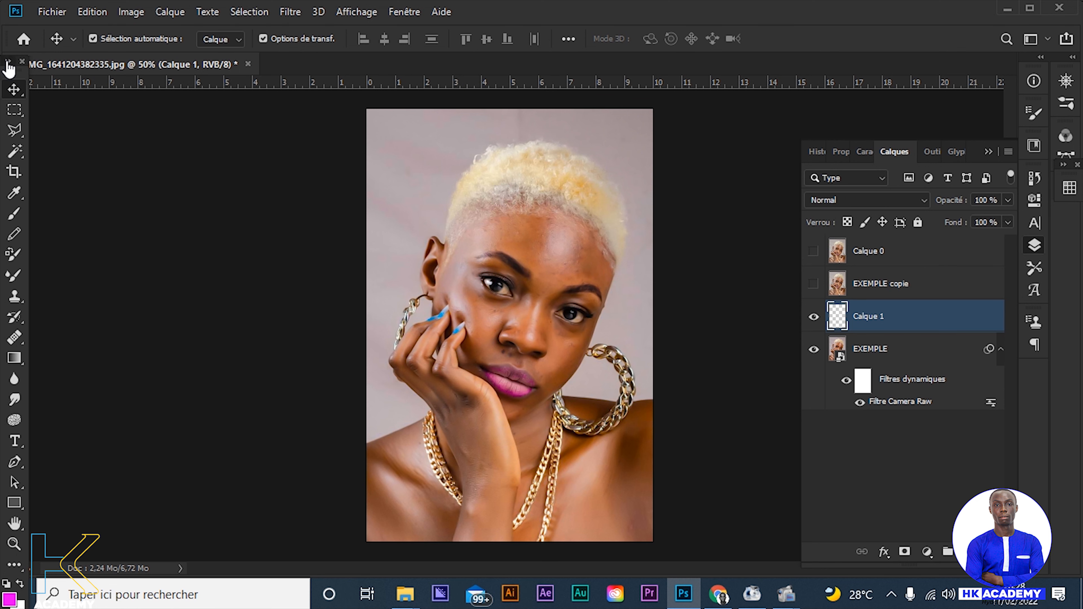
pyautogui.click(7, 62)
pyautogui.click(25, 351)
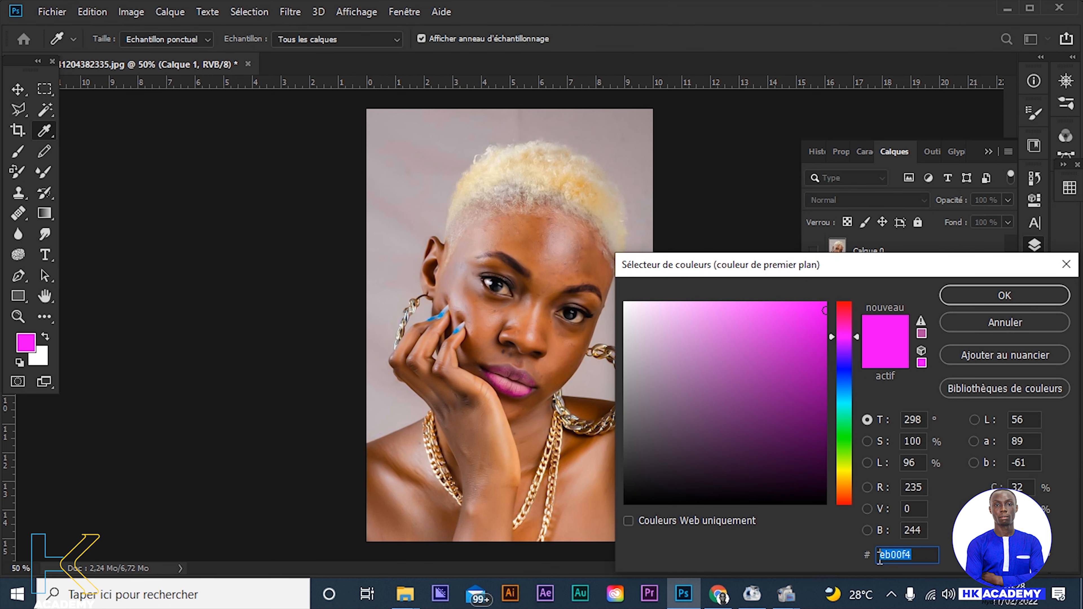
pyautogui.click(897, 554)
pyautogui.moveTo(914, 555); pyautogui.dragTo(865, 559)
pyautogui.click(914, 560)
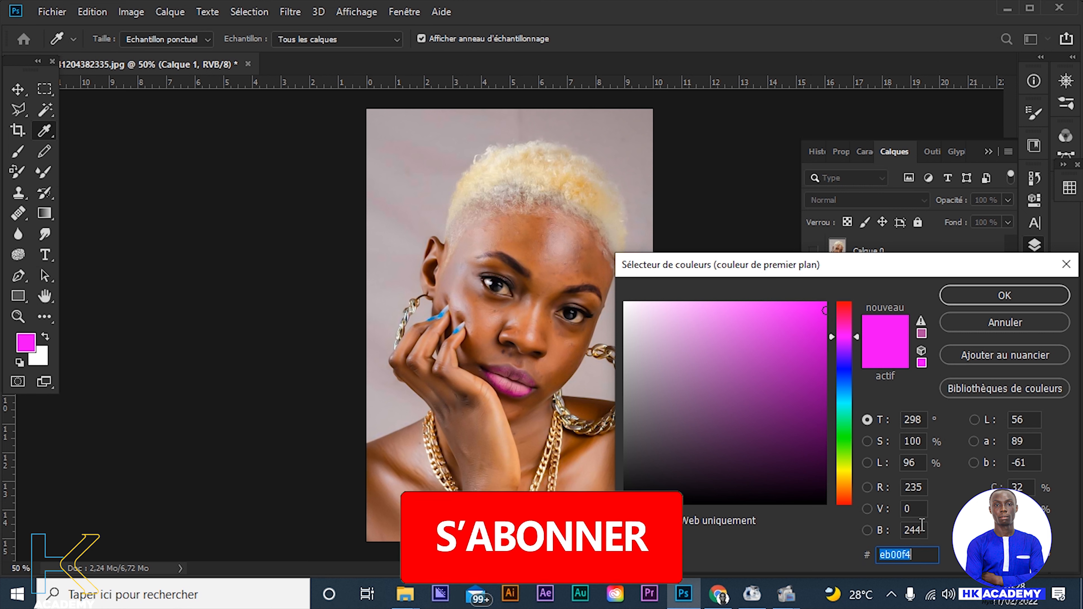
pyautogui.click(976, 305)
pyautogui.press('v')
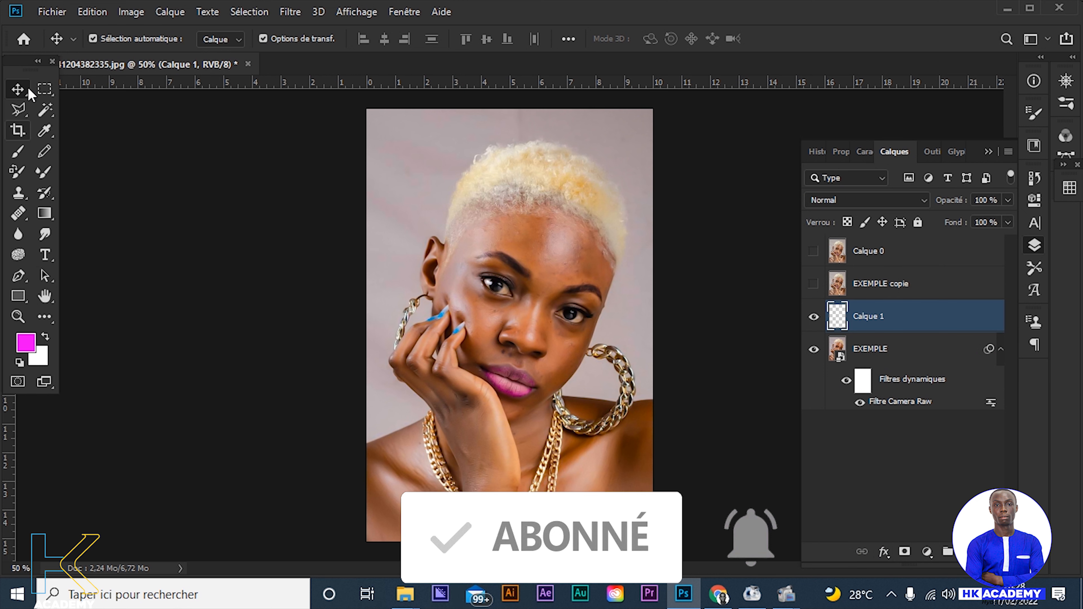
pyautogui.click(38, 62)
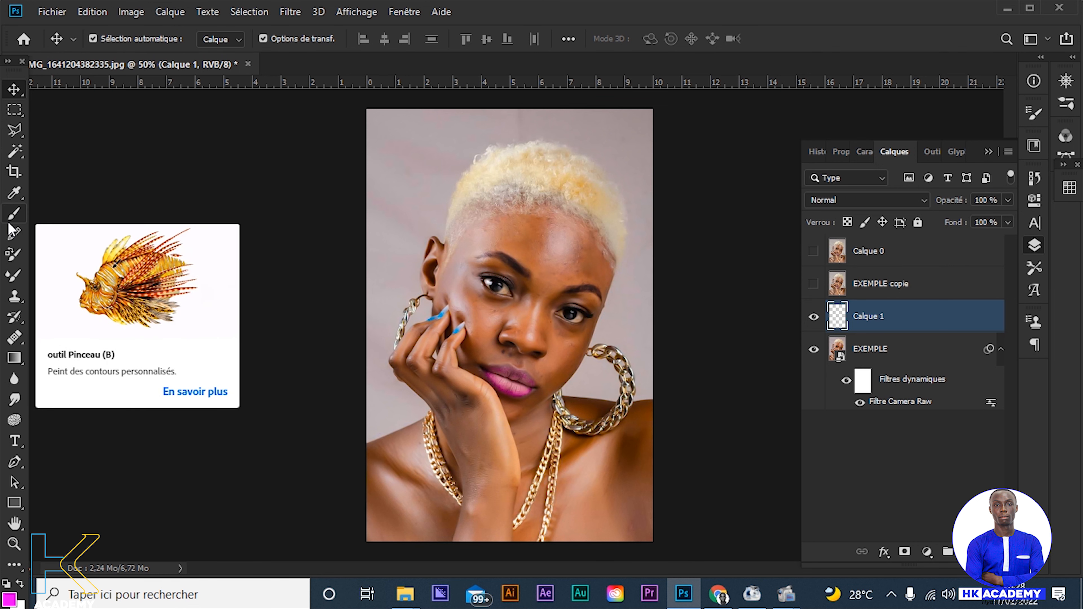
# Step: Prepare the Brush tool with a soft round tip of 1087 px and 0 % hardness
pyautogui.click(13, 214)
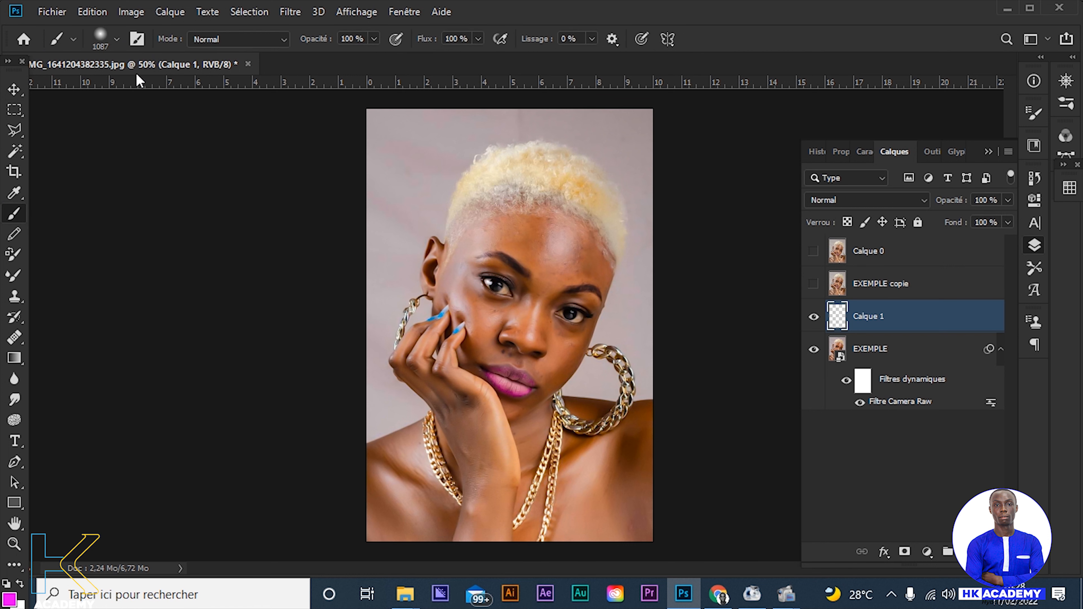
pyautogui.click(116, 42)
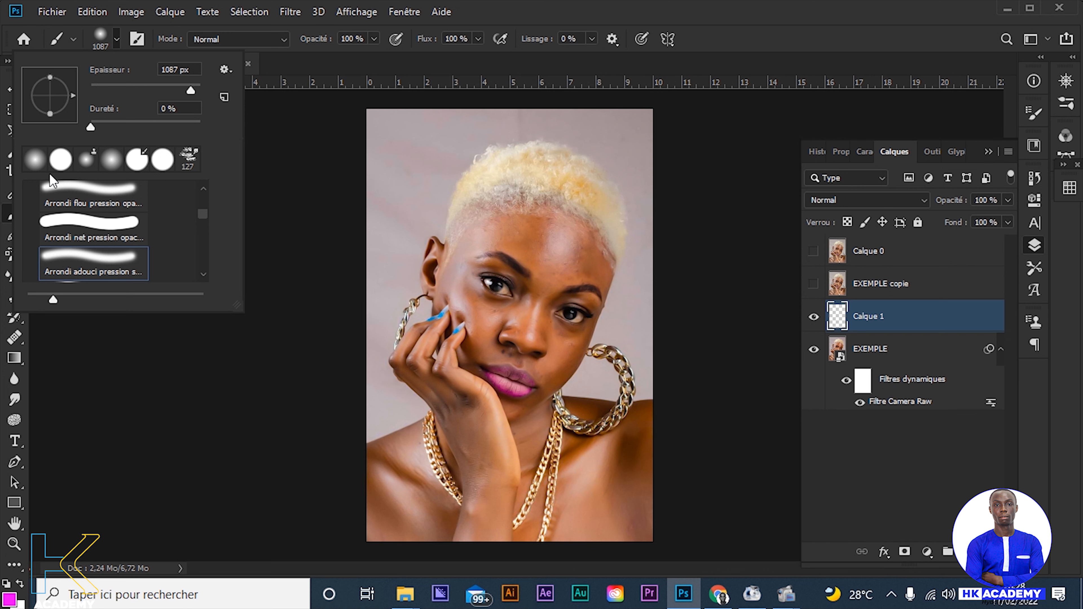
pyautogui.scroll(-1, 68, 242)
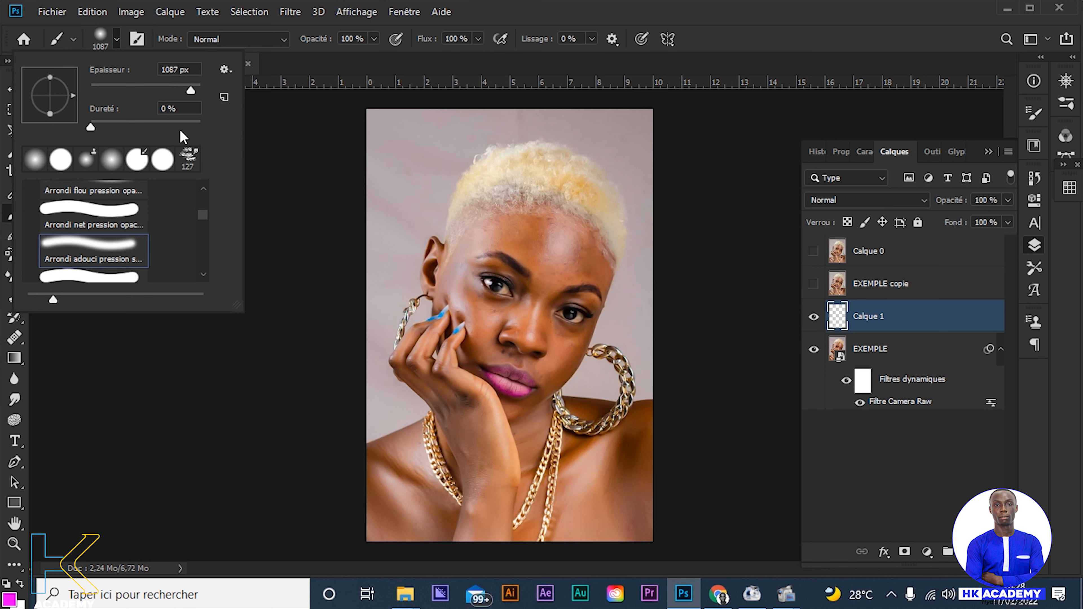
pyautogui.click(187, 109)
pyautogui.click(177, 109)
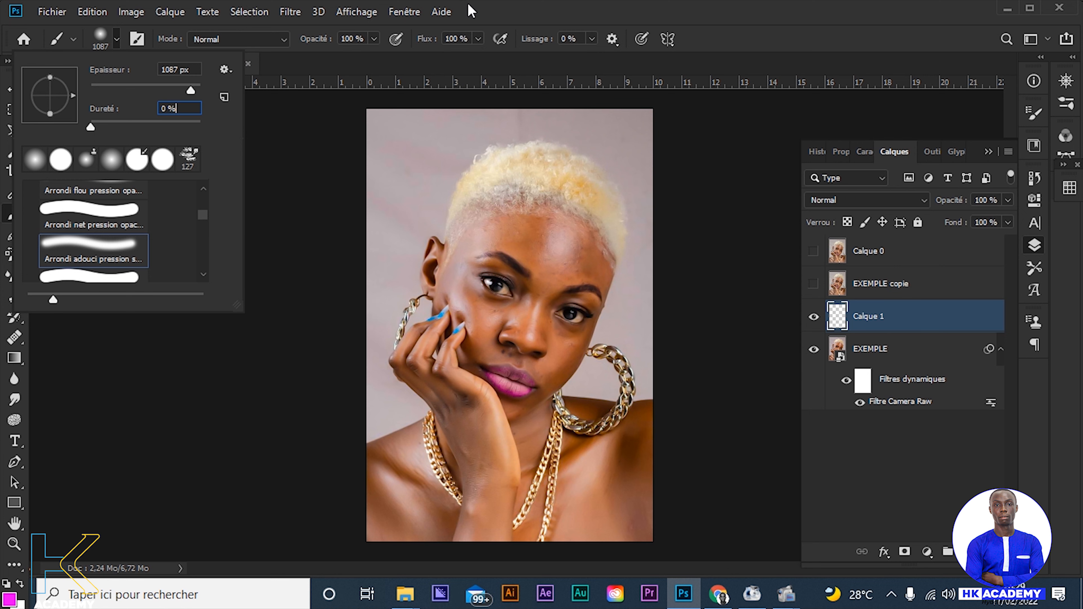
pyautogui.click(499, 3)
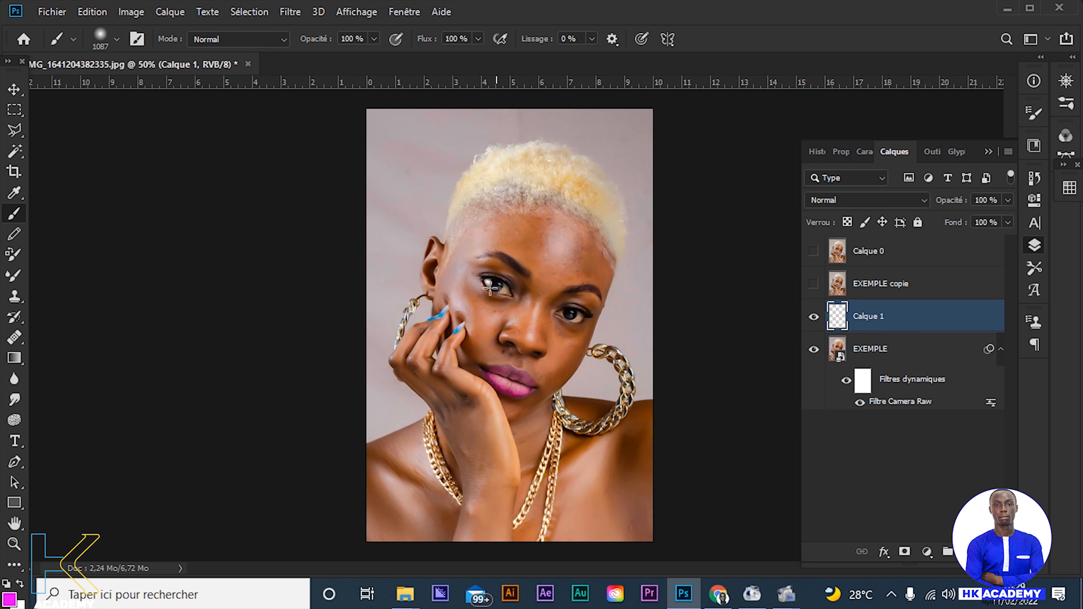
# Step: Paint a soft magenta glow over the portrait's left edge on Calque 1, with one dab centred just outside the canvas
pyautogui.click(468, 295)
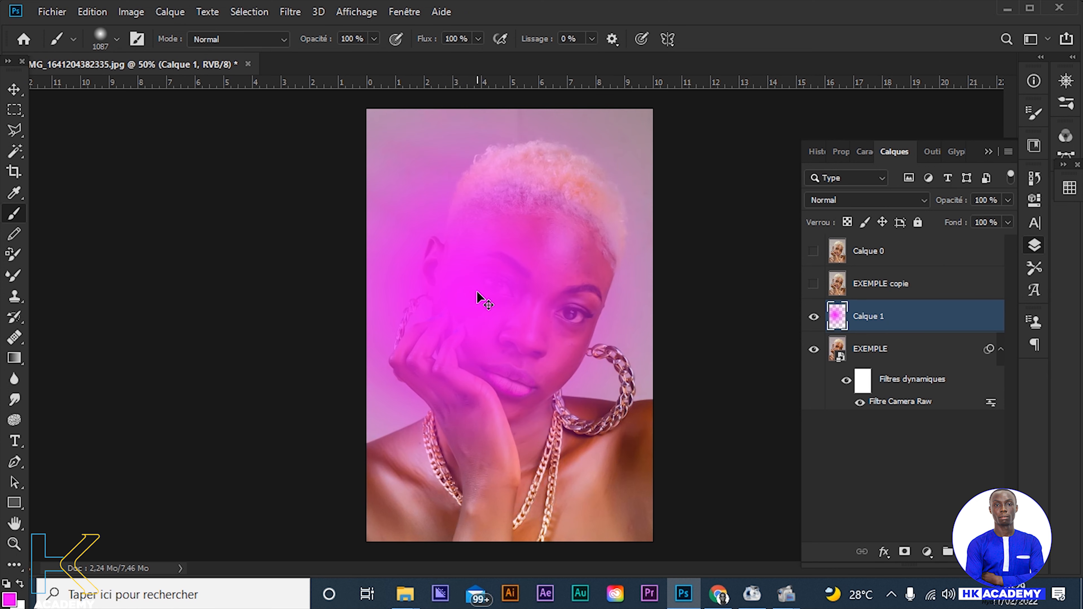
pyautogui.hotkey('ctrl', 'z')
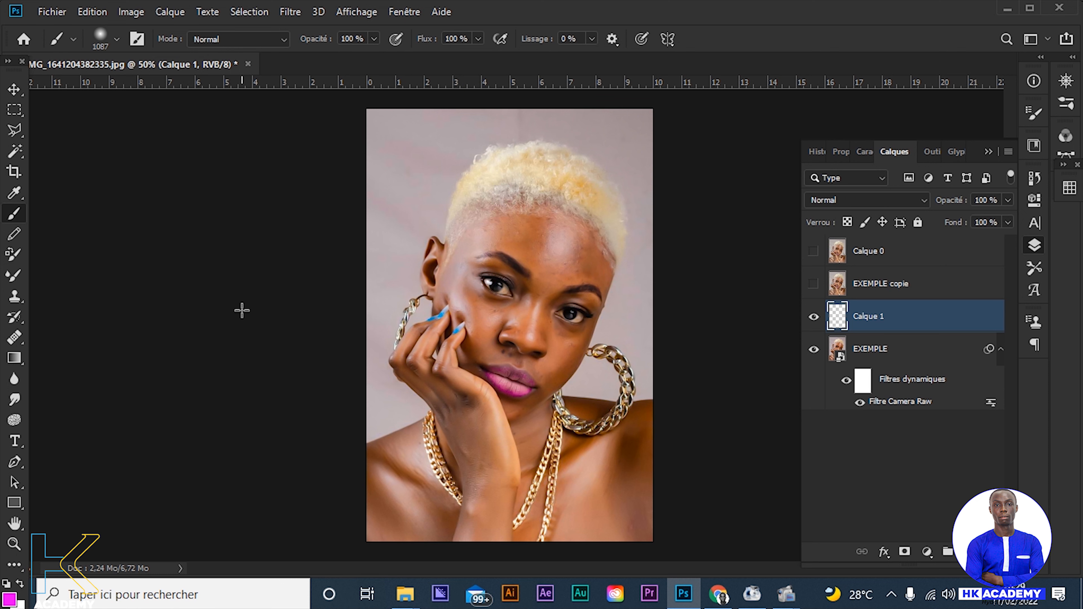
pyautogui.click(242, 310)
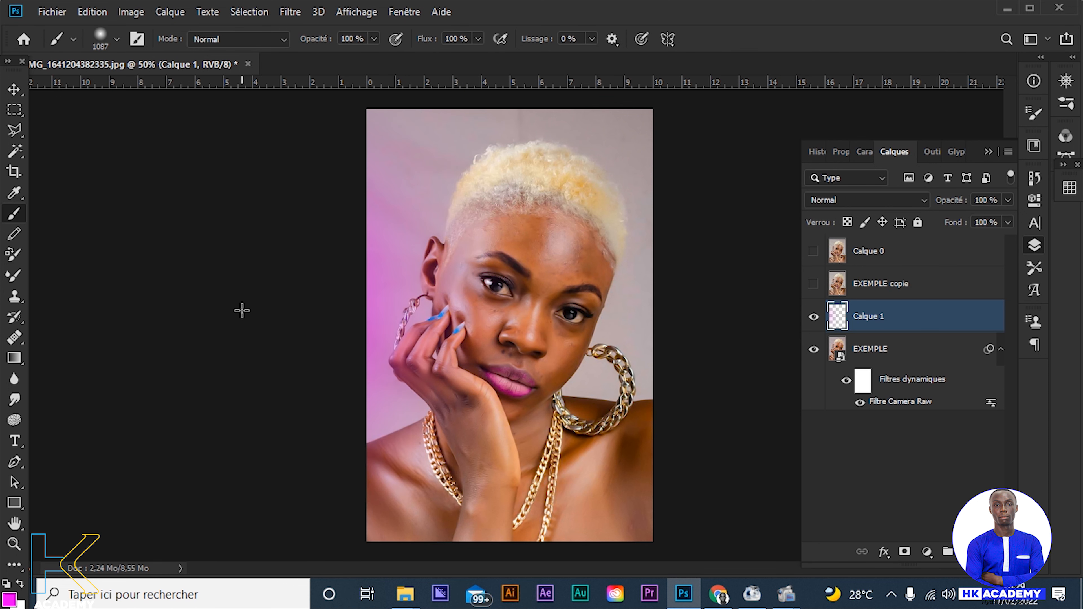
pyautogui.hotkey('ctrl', 'z')
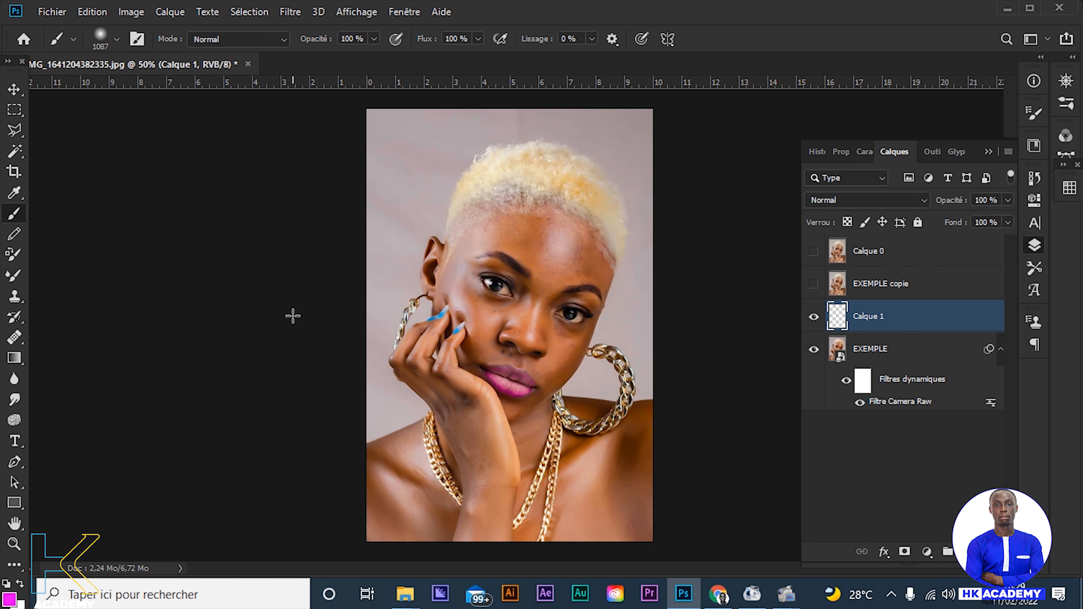
pyautogui.click(299, 317)
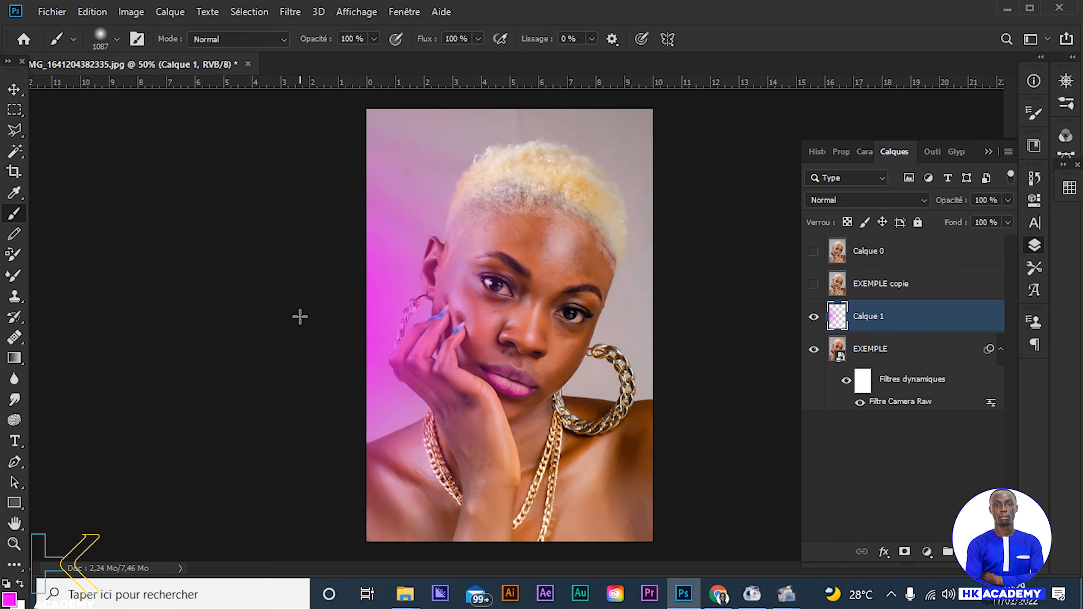
pyautogui.hotkey('ctrl', 'z')
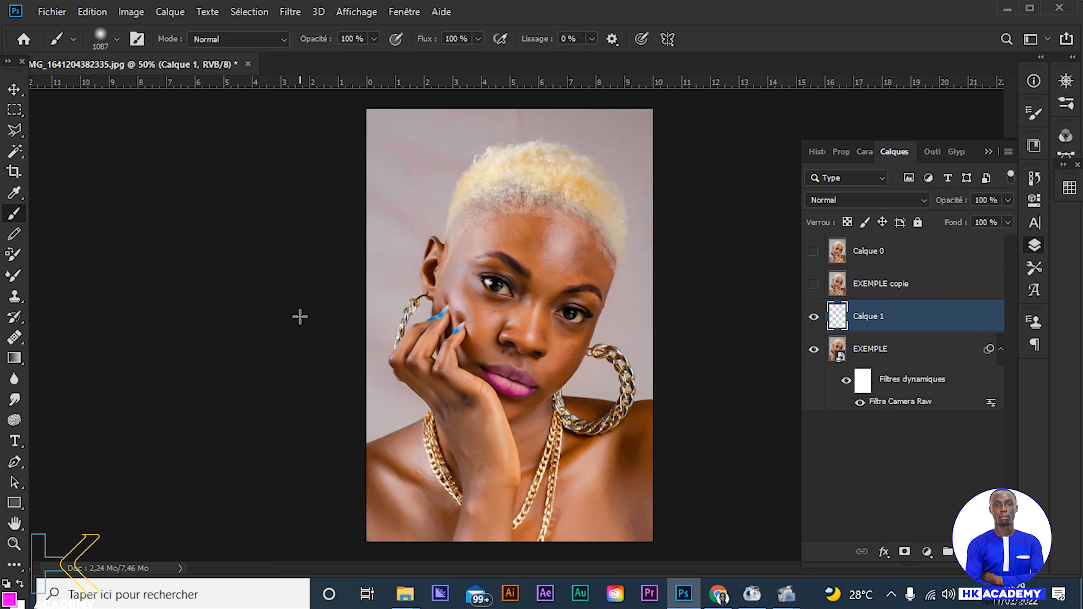
pyautogui.click(329, 322)
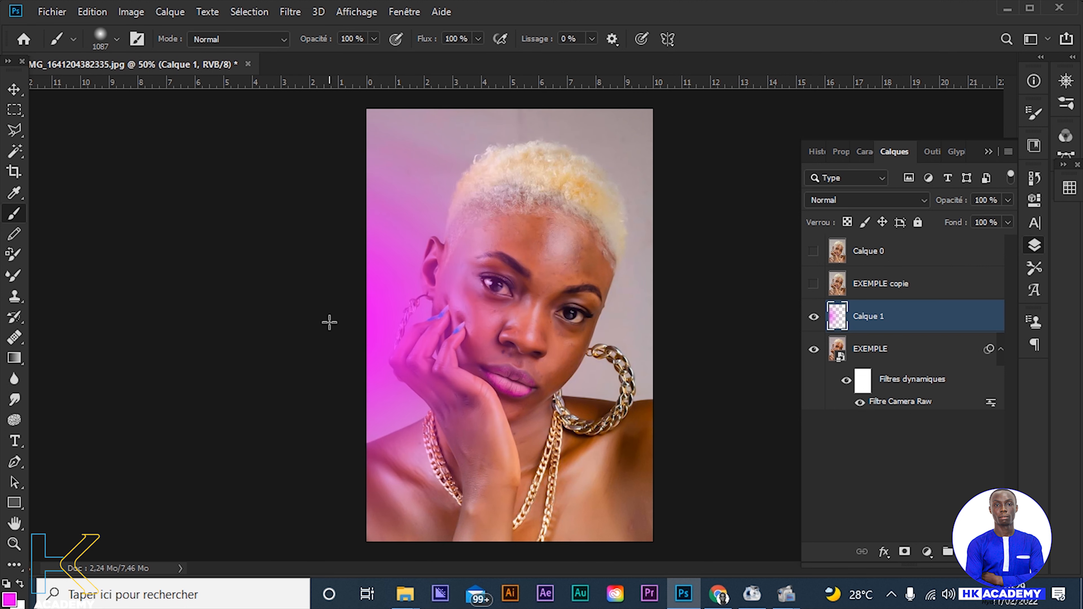
# Step: Try the Saturation blend mode on the magenta layer Calque 1, and settle on Lumière tamisée
pyautogui.click(849, 205)
pyautogui.press('Escape')
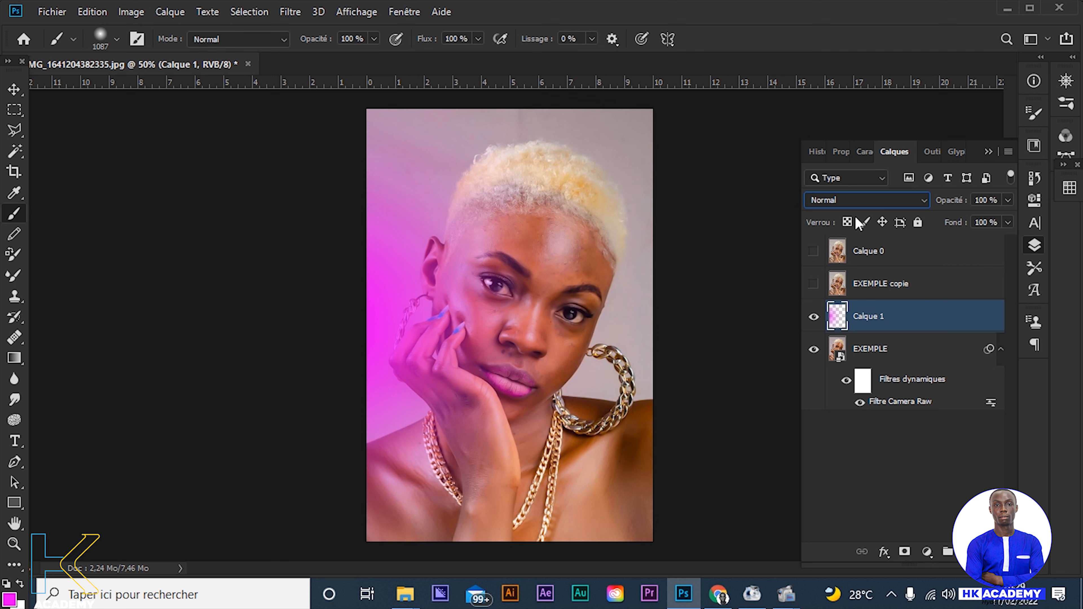
pyautogui.click(848, 204)
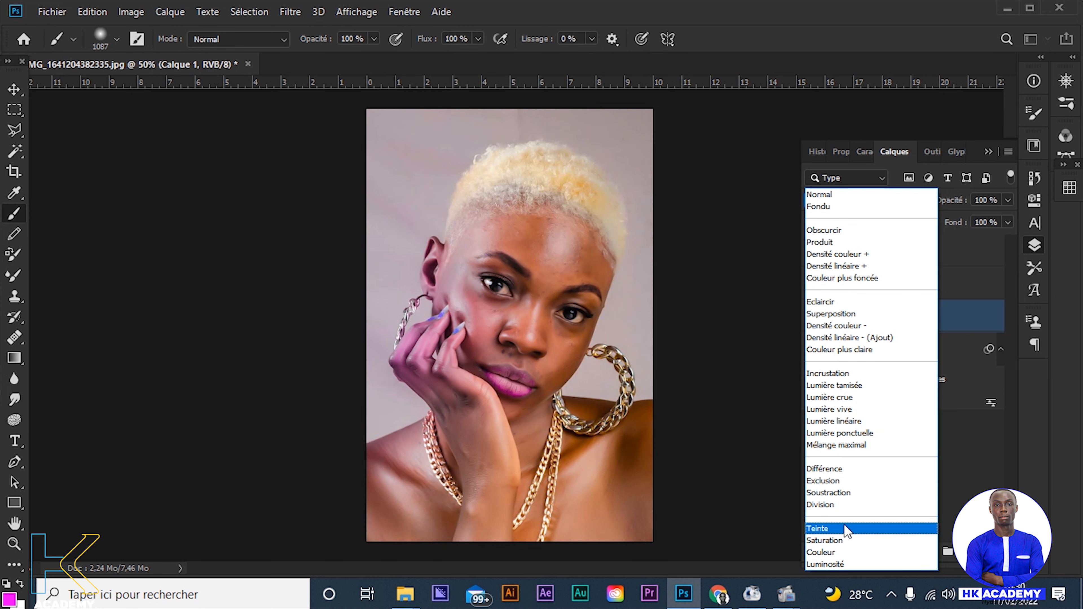
pyautogui.click(846, 545)
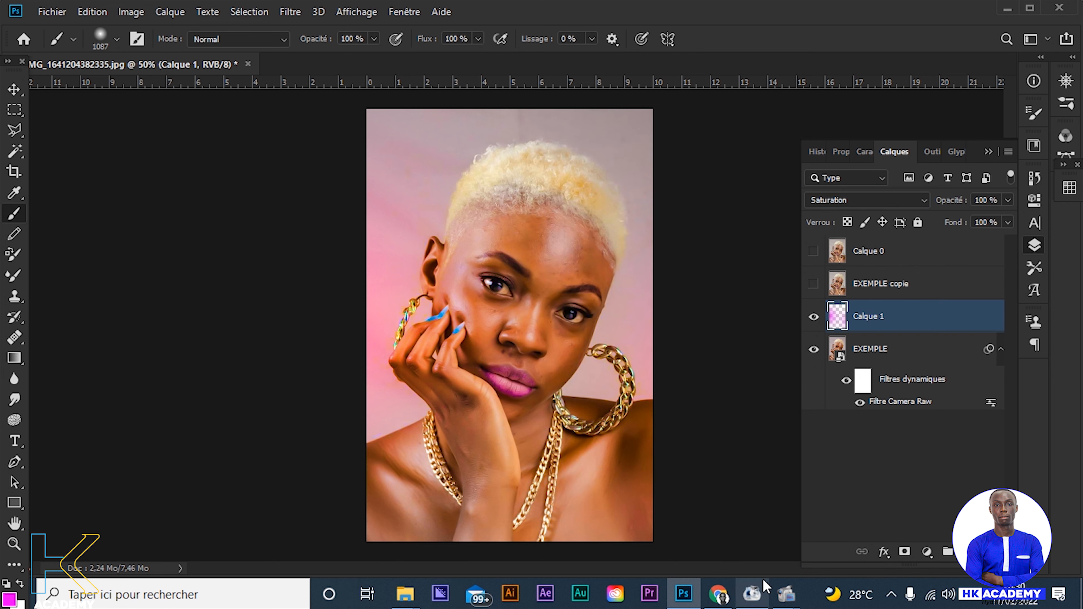
pyautogui.moveTo(635, 534); pyautogui.dragTo(657, 542)
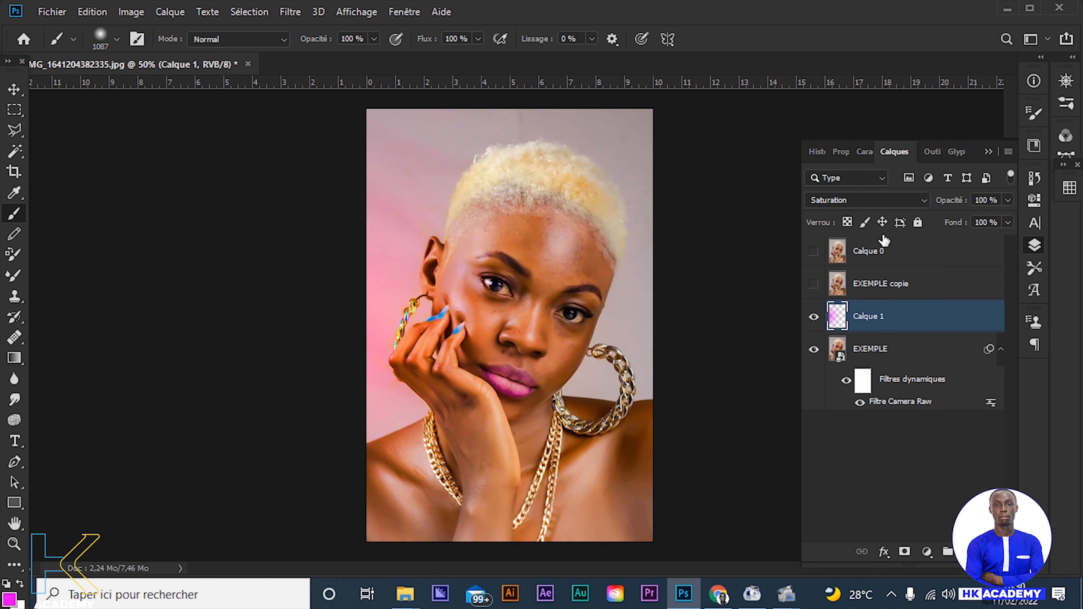
pyautogui.click(878, 203)
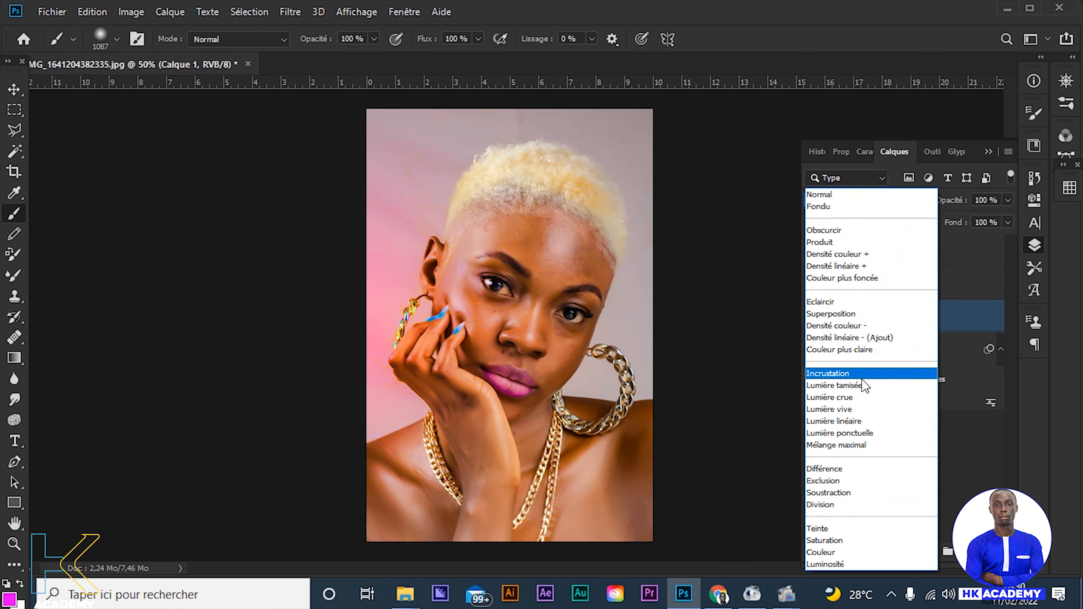
pyautogui.click(842, 384)
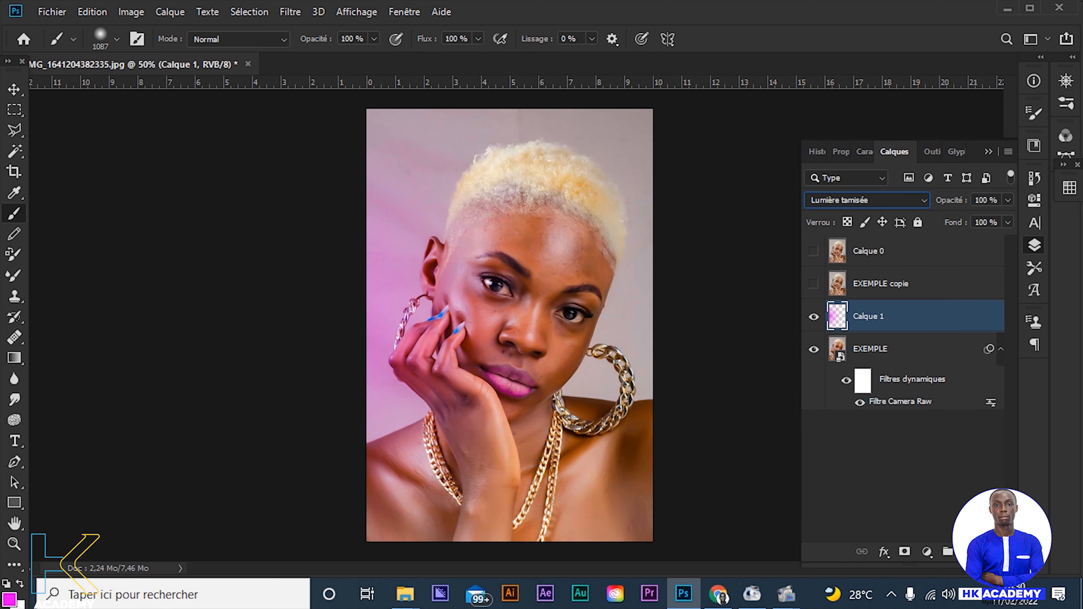
# Step: Add another empty layer above Calque 1 and set the foreground colour to green #07db39 for the brush
pyautogui.click(967, 552)
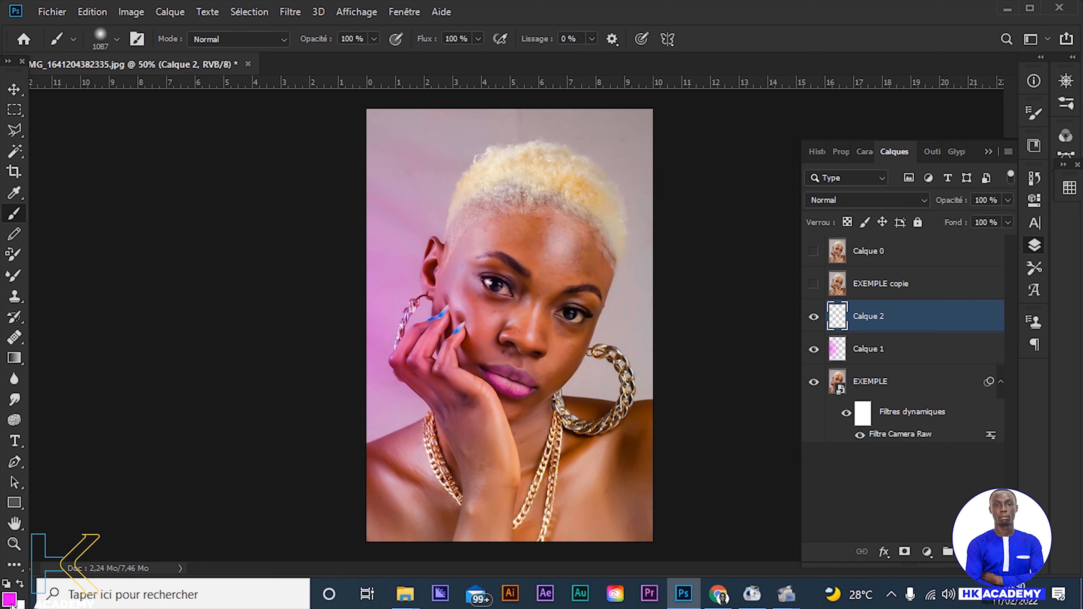
pyautogui.click(10, 599)
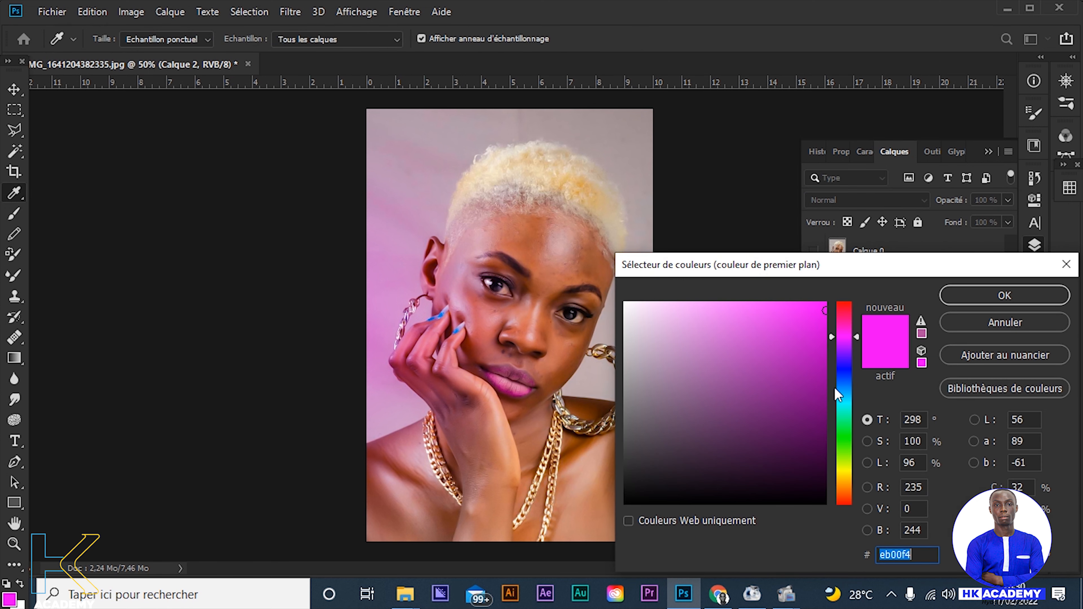
pyautogui.click(842, 374)
pyautogui.moveTo(850, 440)
pyautogui.mouseDown()
pyautogui.moveTo(851, 449)
pyautogui.moveTo(851, 431)
pyautogui.moveTo(850, 440)
pyautogui.mouseUp()
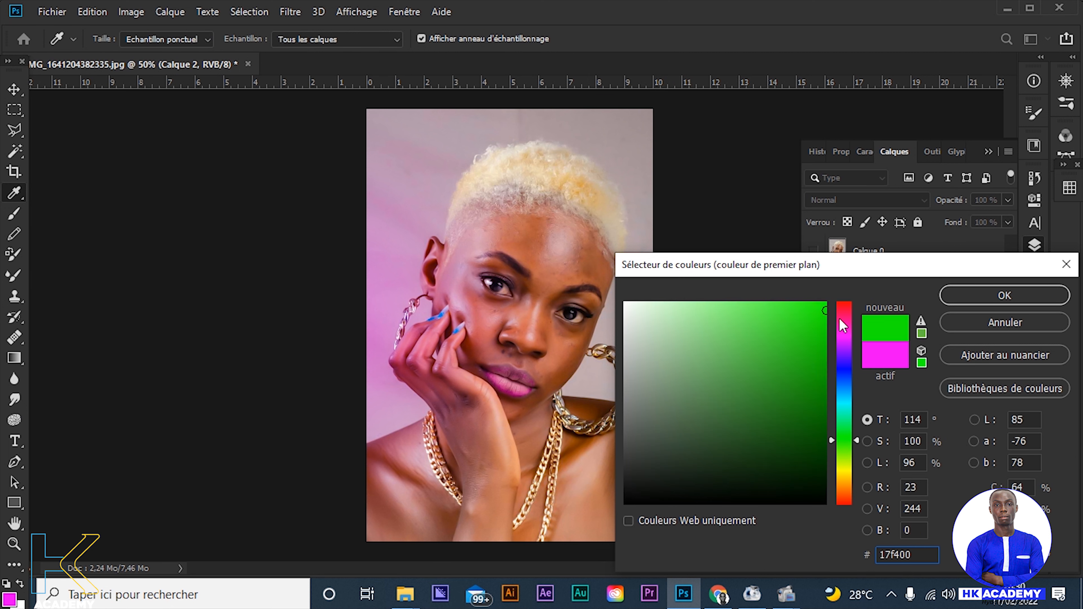
pyautogui.moveTo(824, 314); pyautogui.dragTo(819, 330)
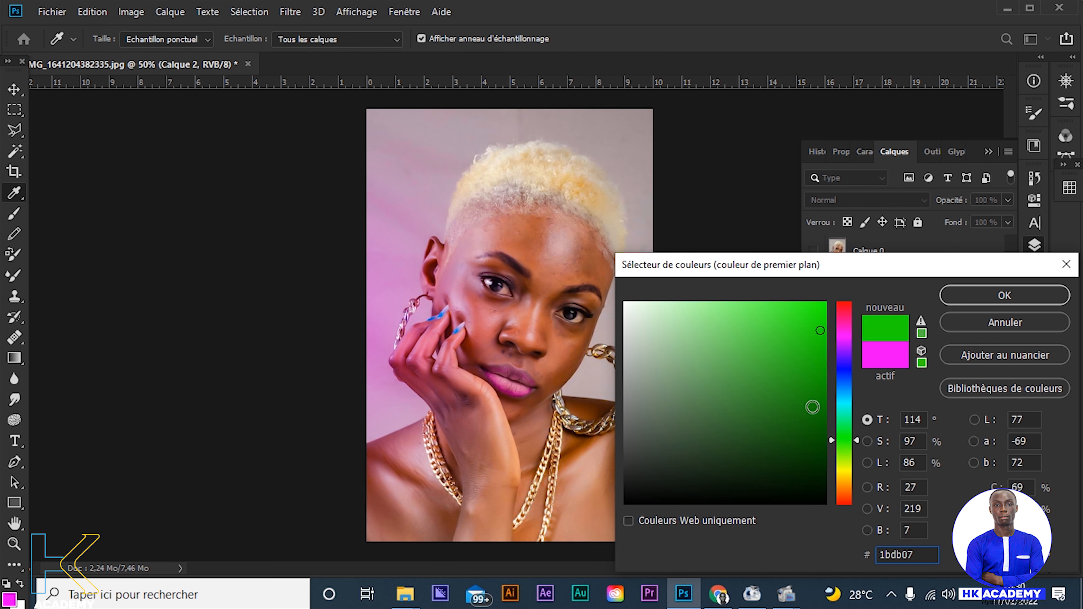
pyautogui.moveTo(830, 440); pyautogui.dragTo(832, 429)
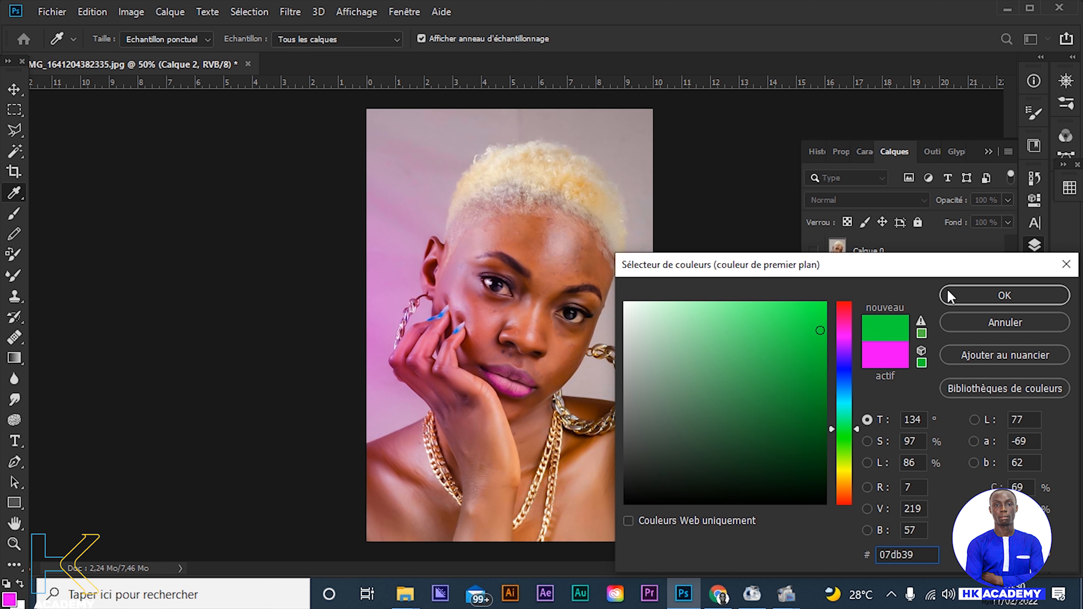
pyautogui.moveTo(934, 555); pyautogui.dragTo(820, 562)
pyautogui.click(926, 553)
pyautogui.click(1006, 298)
pyautogui.press('b')
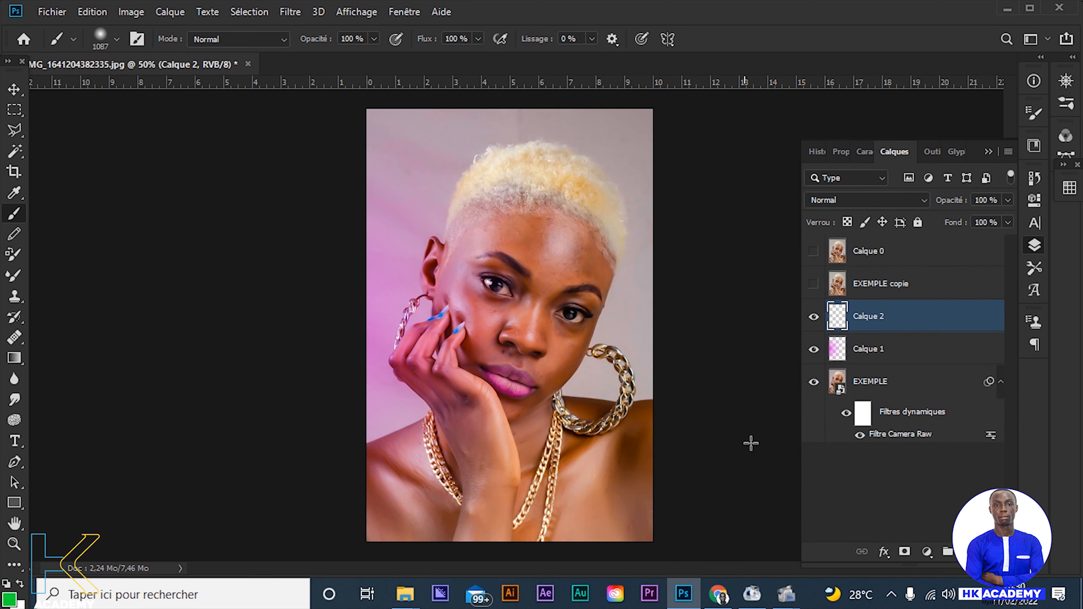
# Step: Paint a soft green glow over the portrait's lower right edge on Calque 2, with one dab centred just outside the canvas
pyautogui.click(765, 442)
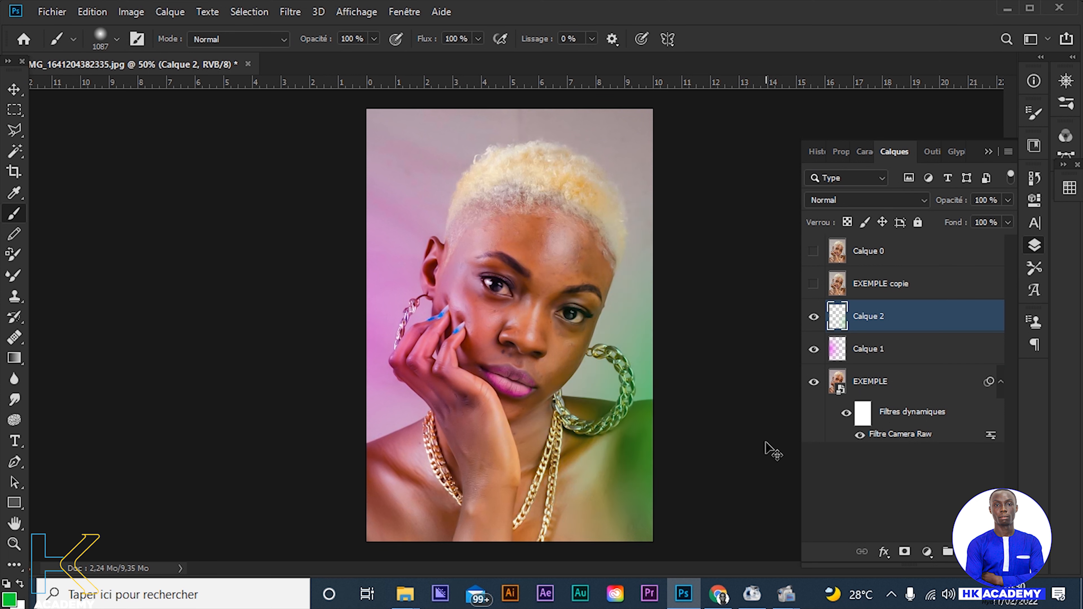
pyautogui.hotkey('ctrl', 'z')
pyautogui.click(719, 447)
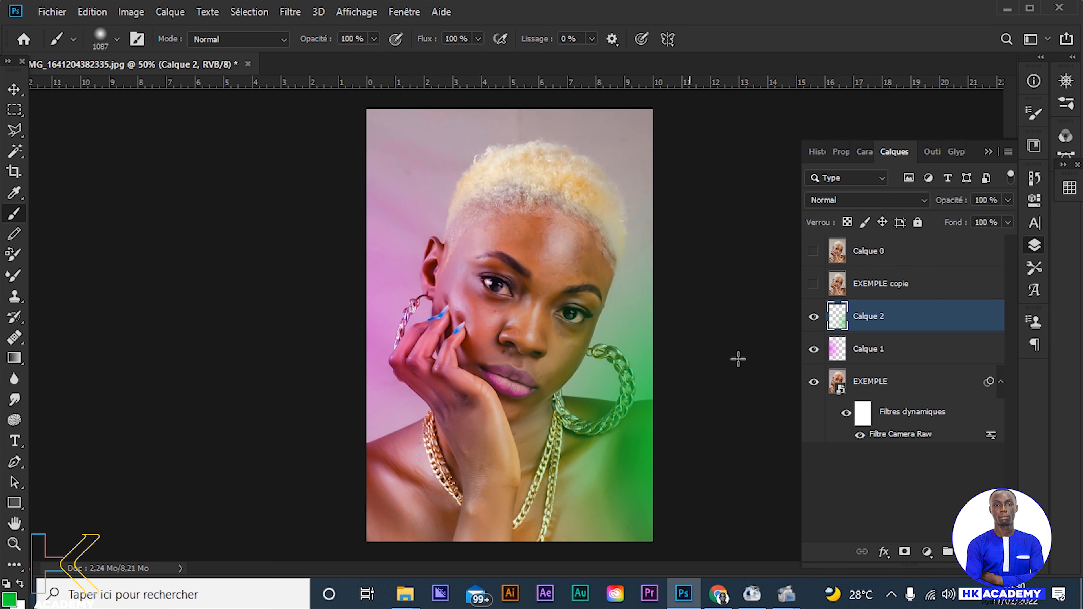
# Step: Set the green layer Calque 2 to the Teinte blend mode and return to the Move tool
pyautogui.click(864, 201)
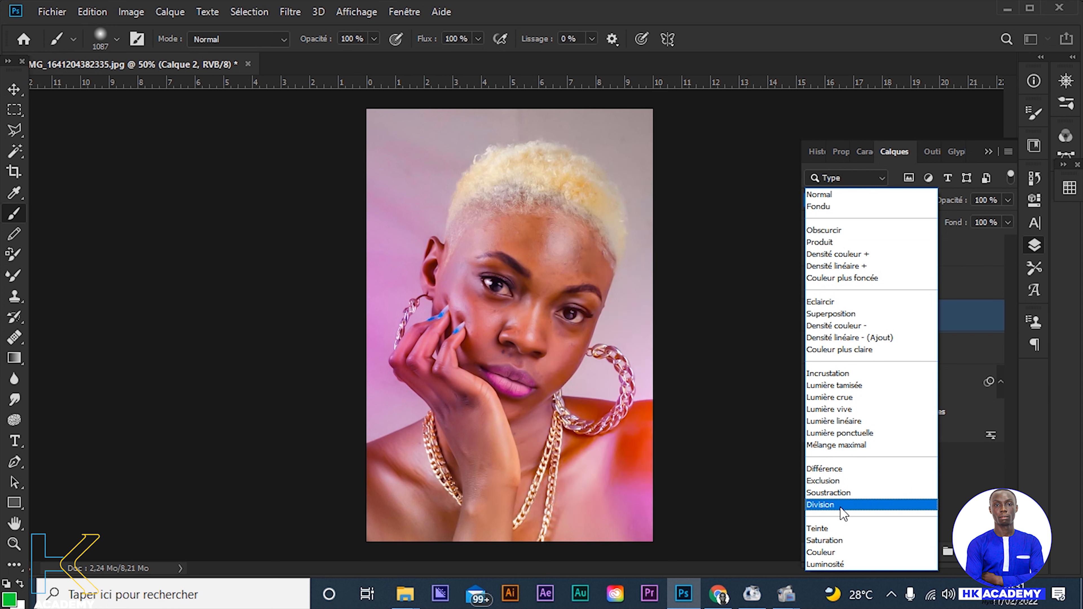
pyautogui.click(832, 528)
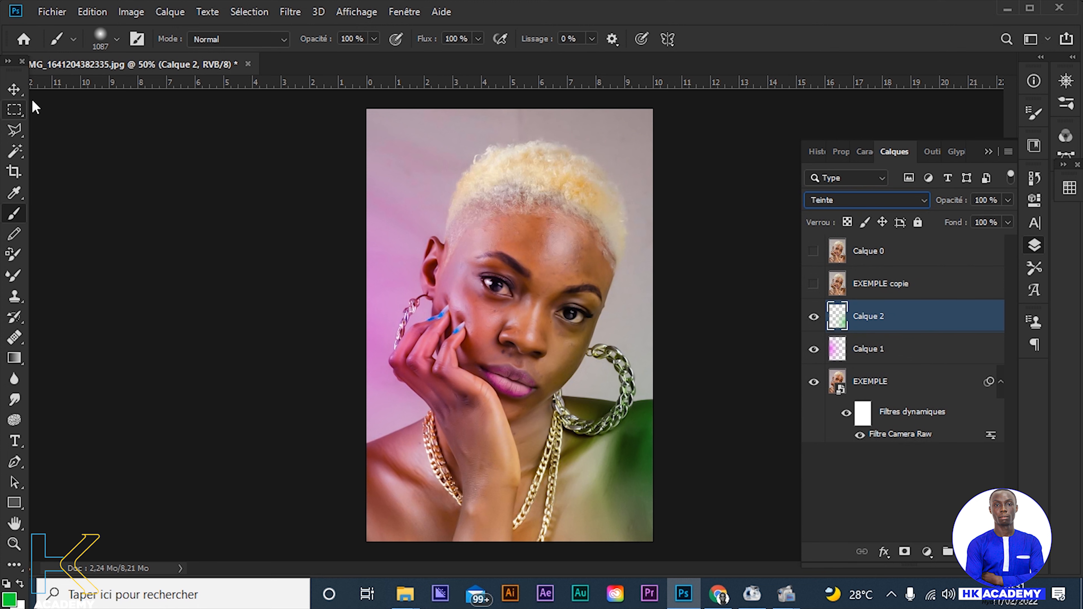
pyautogui.click(15, 90)
pyautogui.press('v')
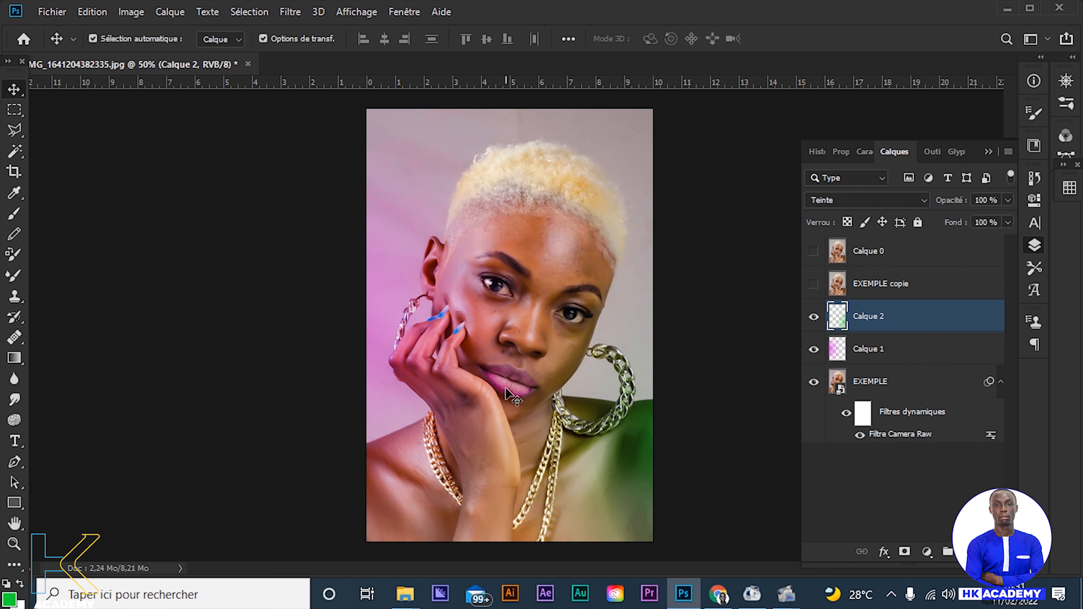